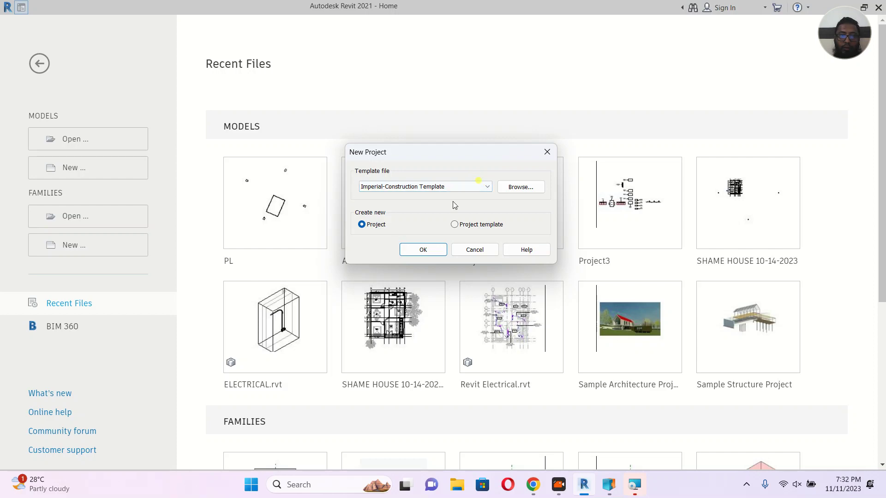
Create a new project from the Metric-Architectural Template.
click(446, 186)
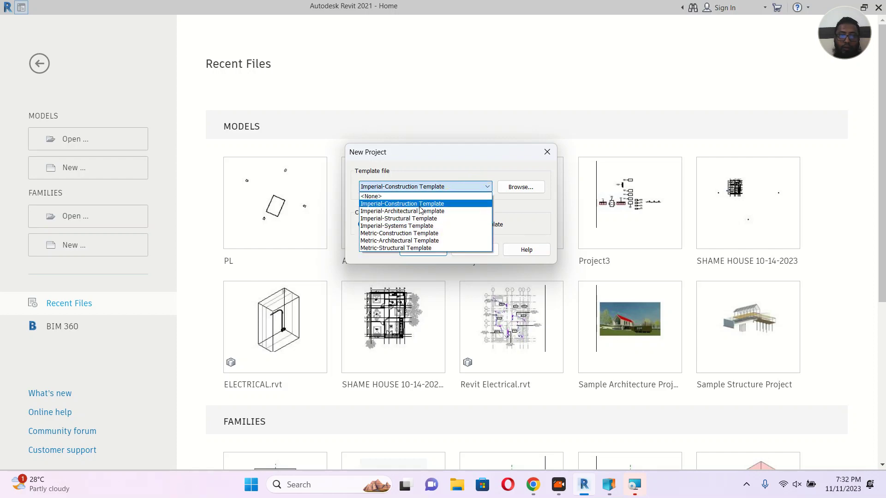
click(417, 241)
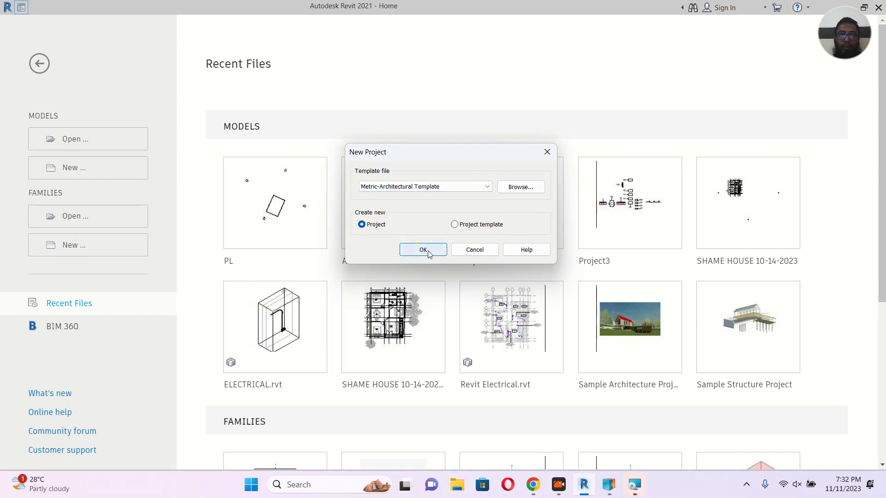
click(428, 250)
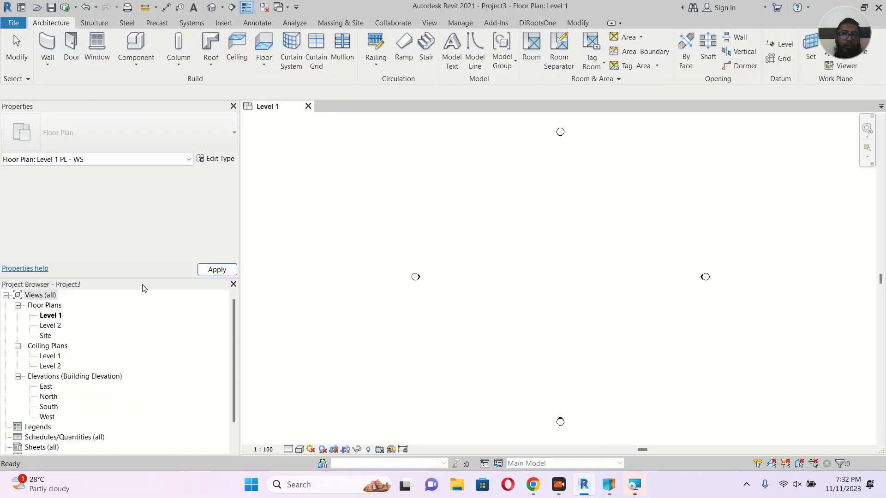
click(50, 325)
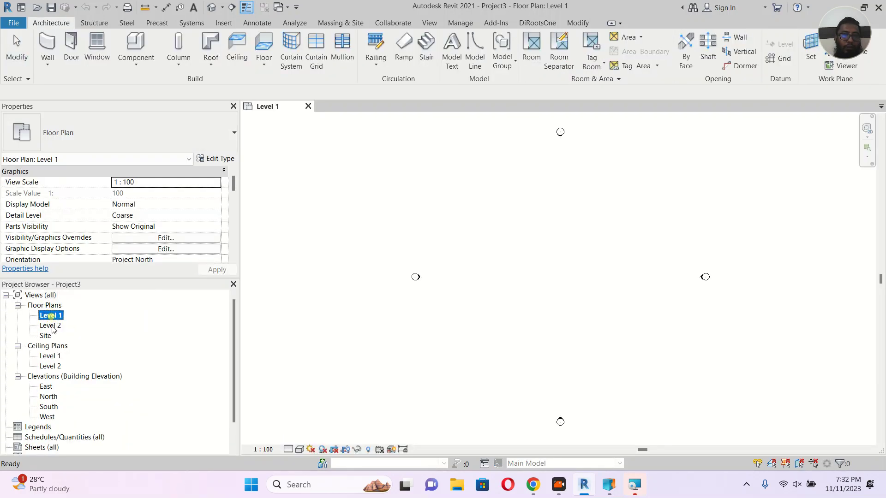
click(44, 356)
click(46, 367)
click(49, 356)
right_click(49, 356)
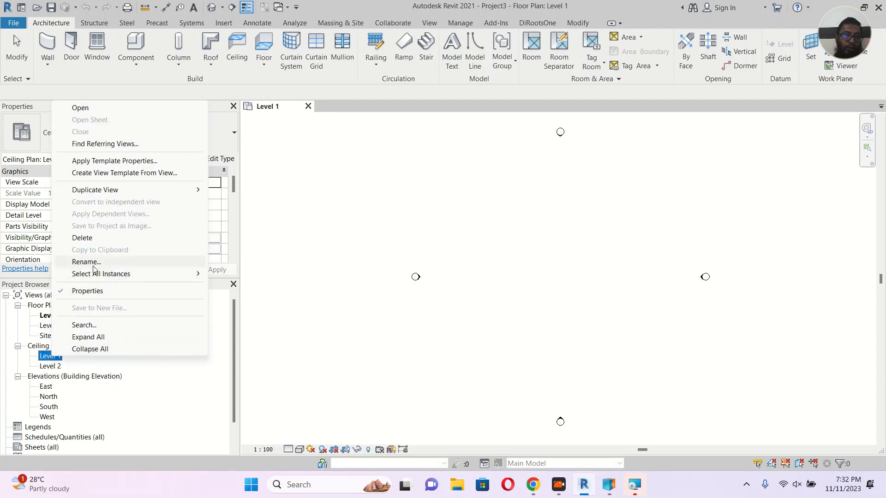
key(Escape)
click(45, 346)
right_click(46, 349)
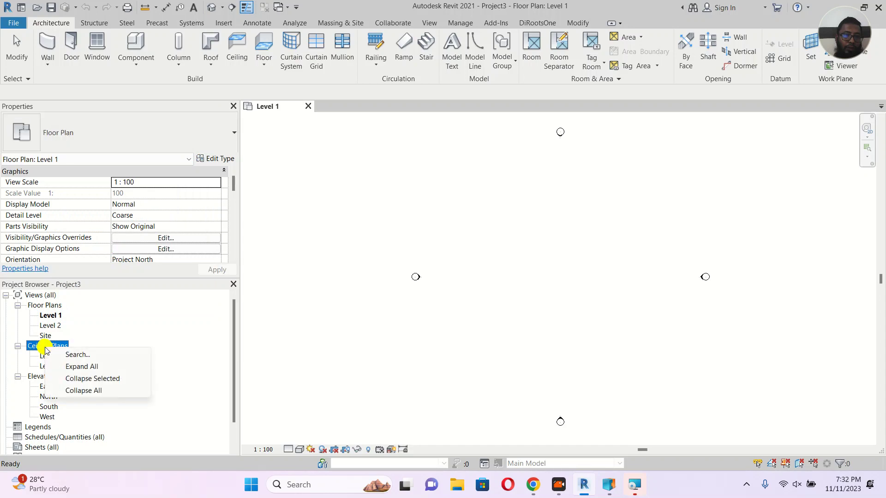
key(Escape)
Delete the Level 1 and Level 2 ceiling plans from the project.
click(50, 358)
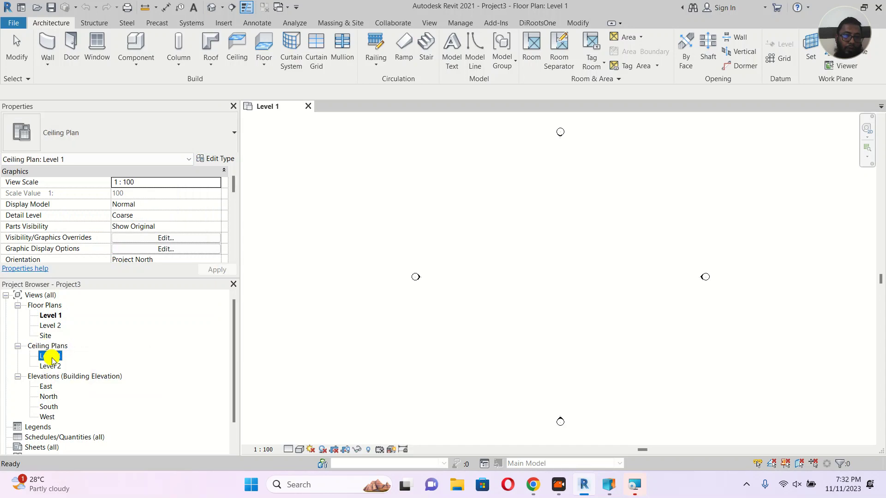
right_click(52, 358)
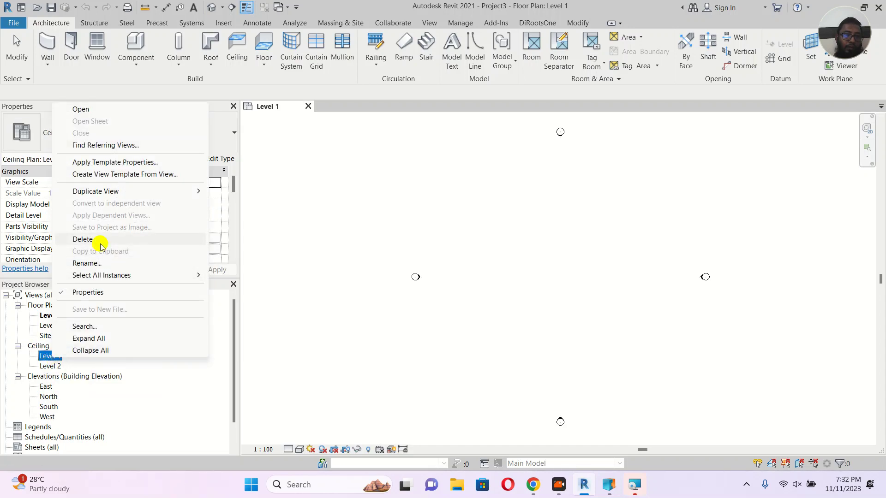
click(98, 239)
click(47, 357)
right_click(48, 357)
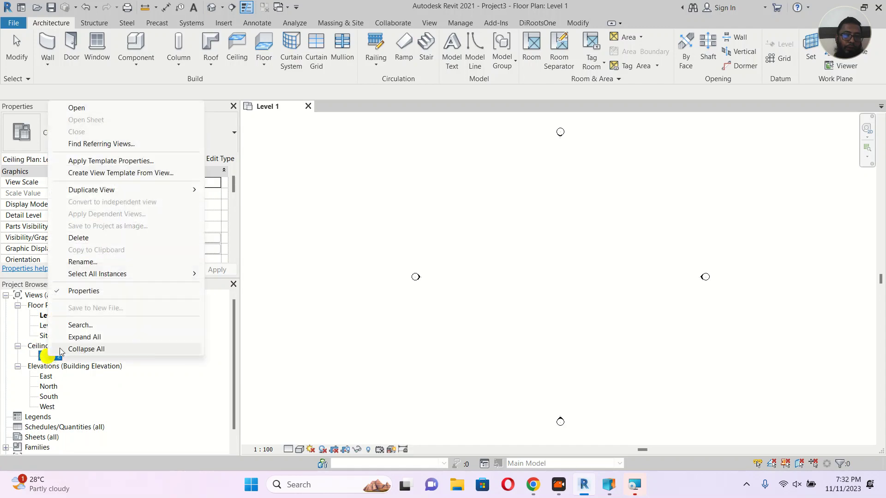
click(91, 239)
Delete the East, North, South and West building elevation views together.
click(47, 357)
shift+click(48, 388)
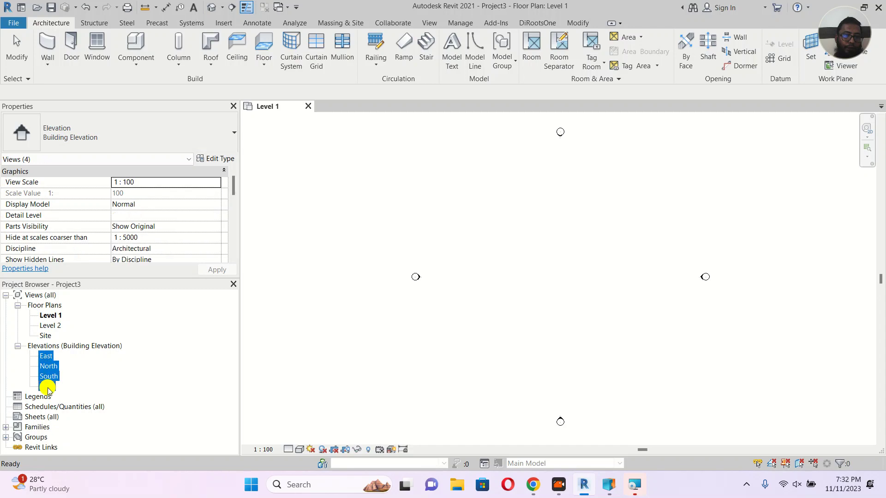
right_click(48, 387)
click(78, 437)
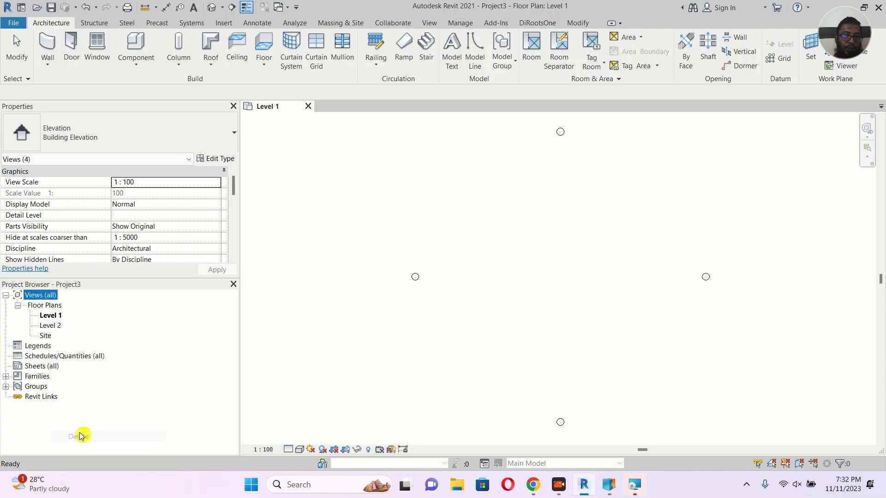
Delete the Site floor plan from the project.
click(46, 335)
right_click(45, 335)
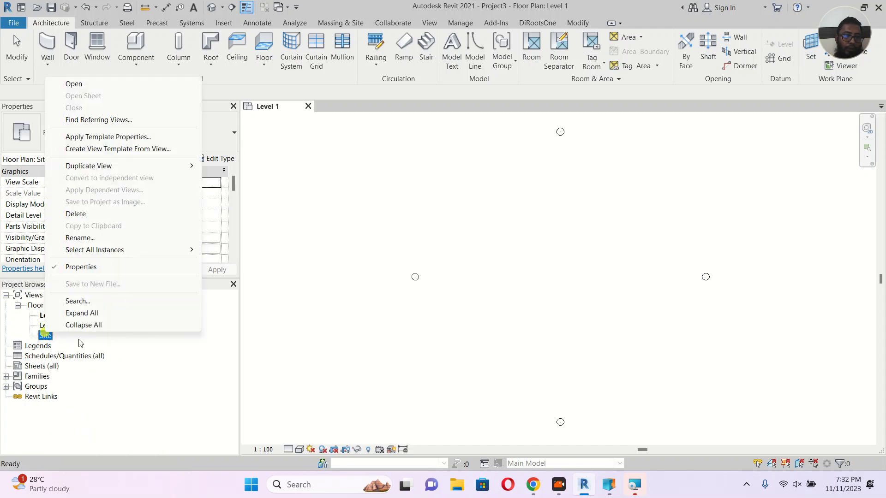
click(86, 215)
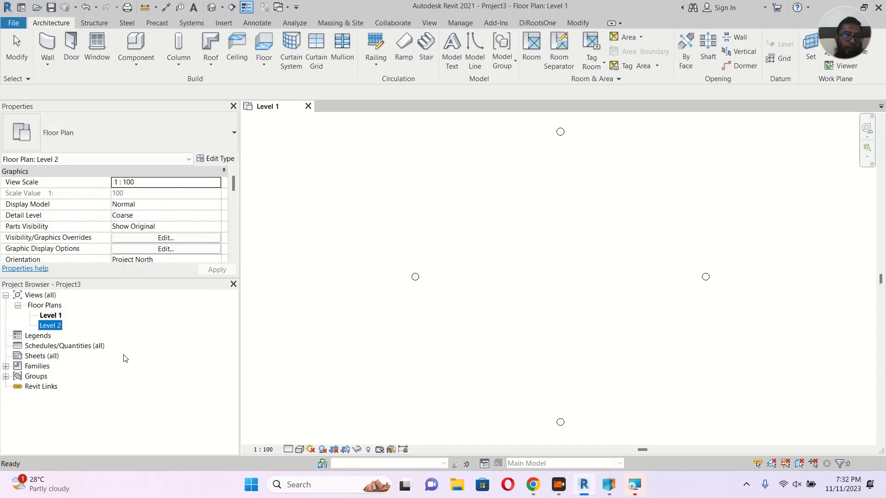
Duplicate the Level 1 floor plan view.
click(51, 315)
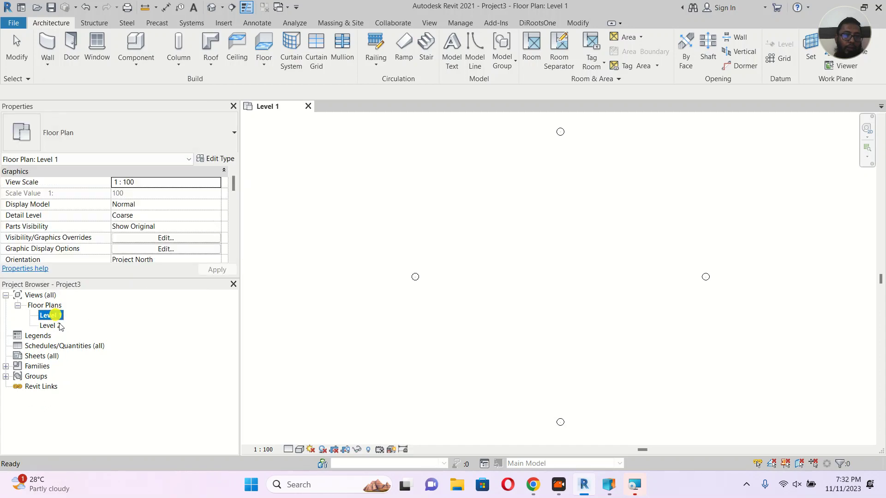
click(52, 324)
click(54, 316)
click(52, 325)
click(52, 316)
right_click(54, 317)
click(102, 148)
click(276, 149)
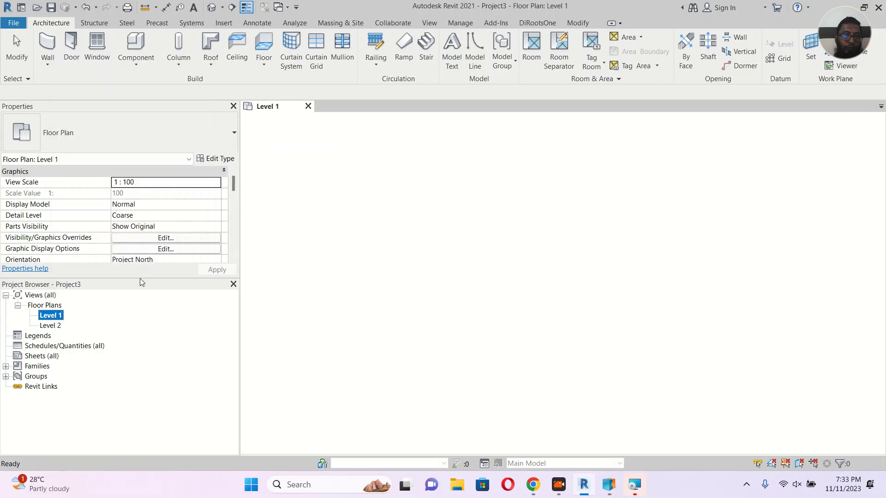
click(72, 325)
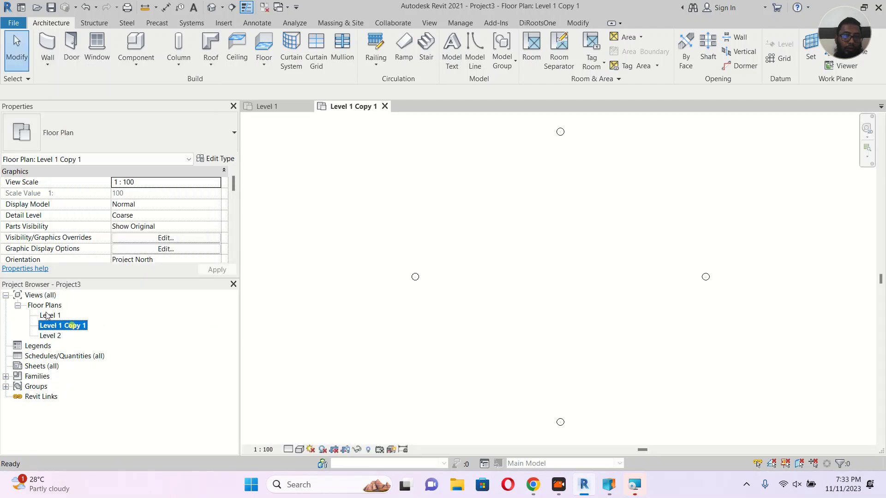
Set the discipline of the duplicated Level 1 floor plan to Plumbing.
click(54, 317)
scroll(205, 203, down, 2)
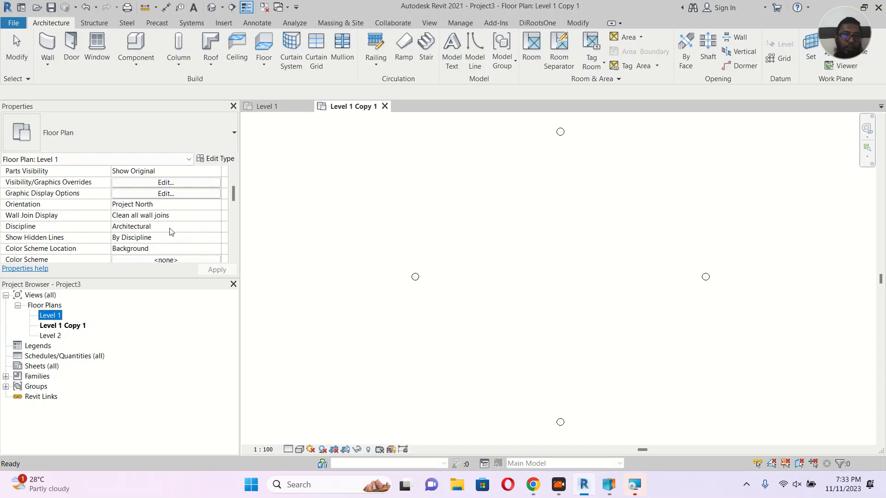
click(64, 326)
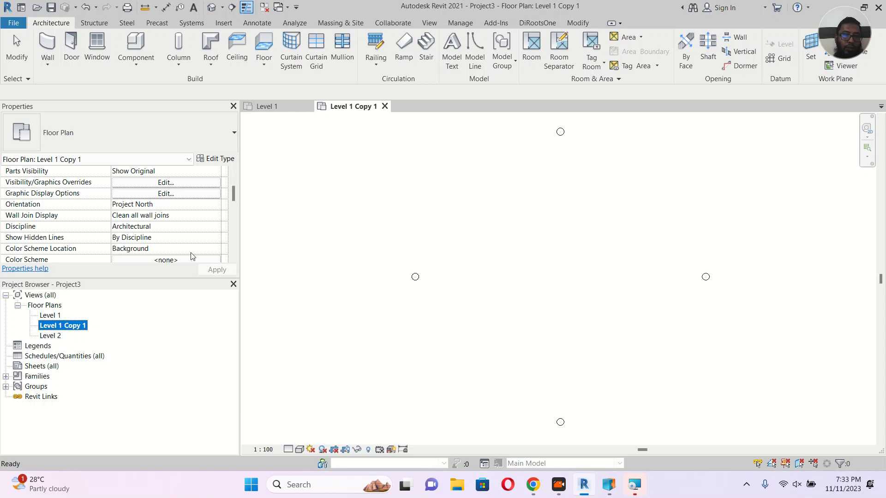
click(219, 230)
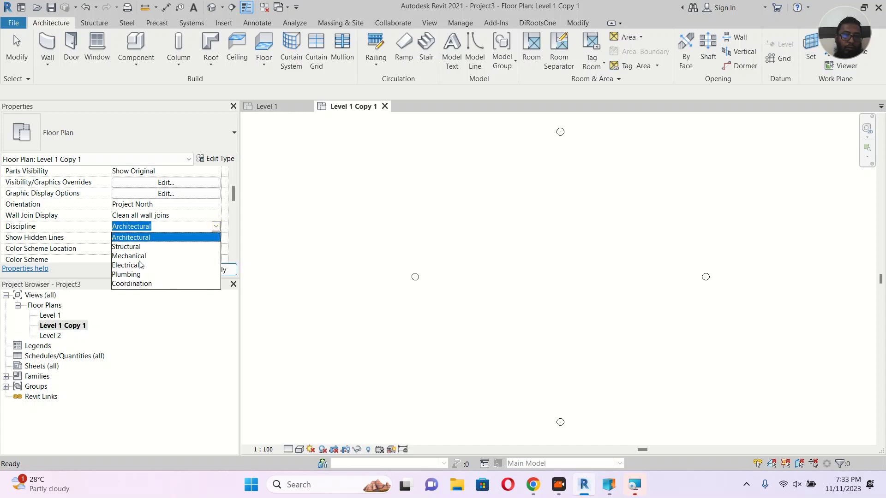
click(131, 275)
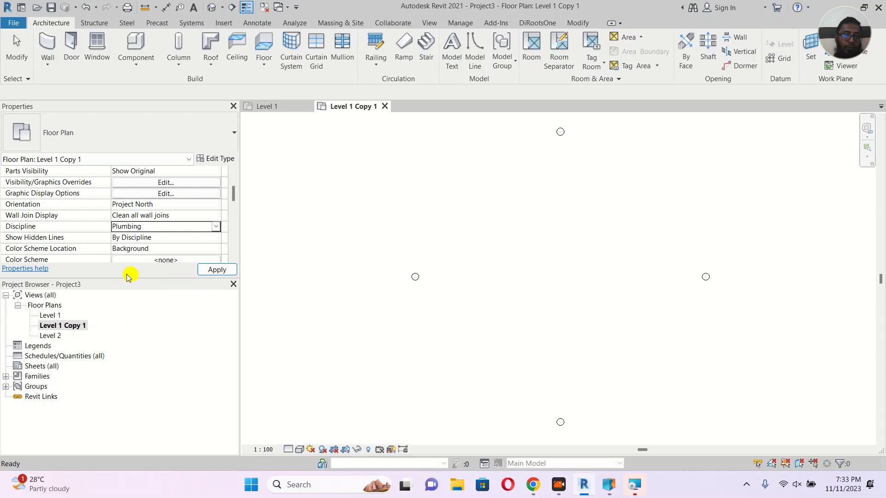
Rename the duplicated Level 1 floor plan as Level 1 Plumbing.
right_click(72, 331)
click(104, 234)
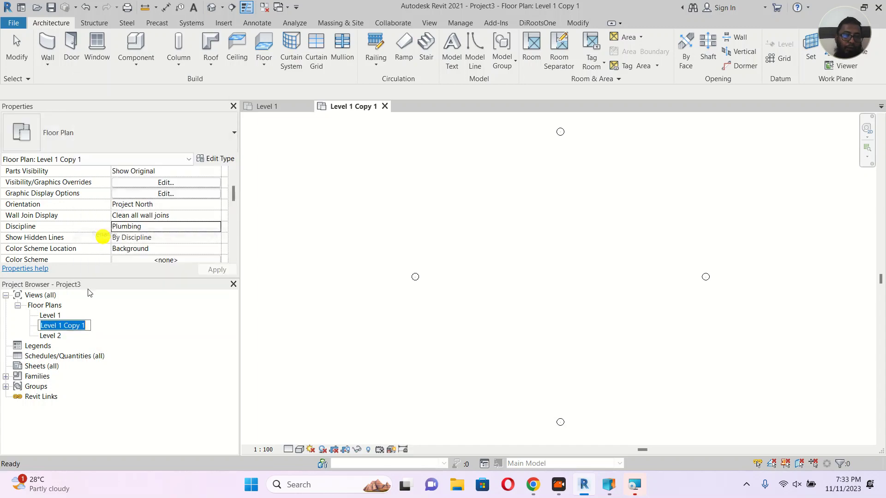
click(62, 326)
drag(63, 326, 128, 331)
text(P)
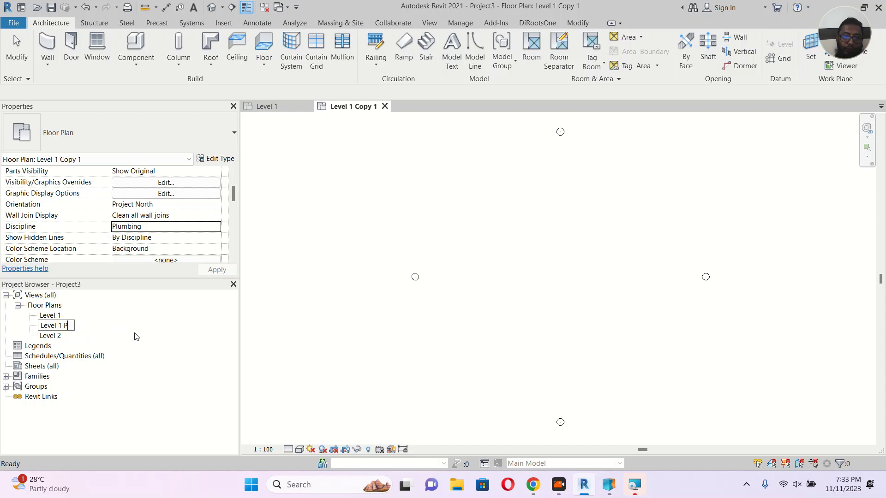
text(lumbing)
key(Return)
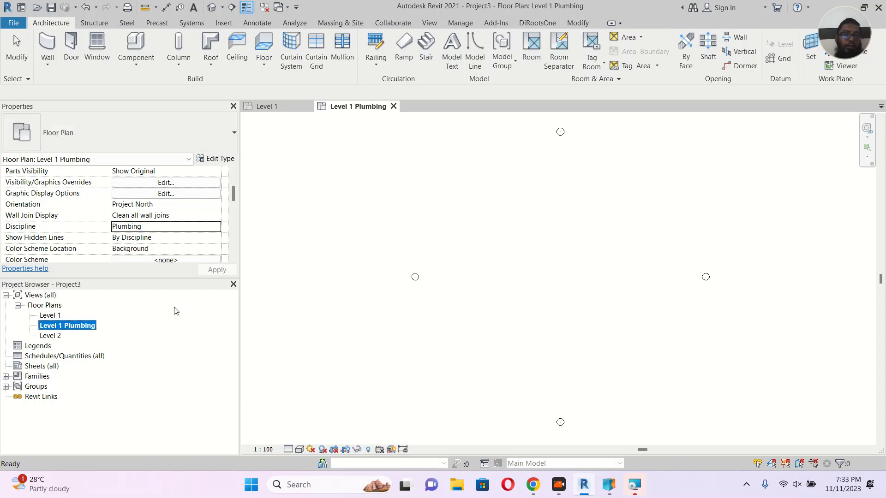
right_click(79, 329)
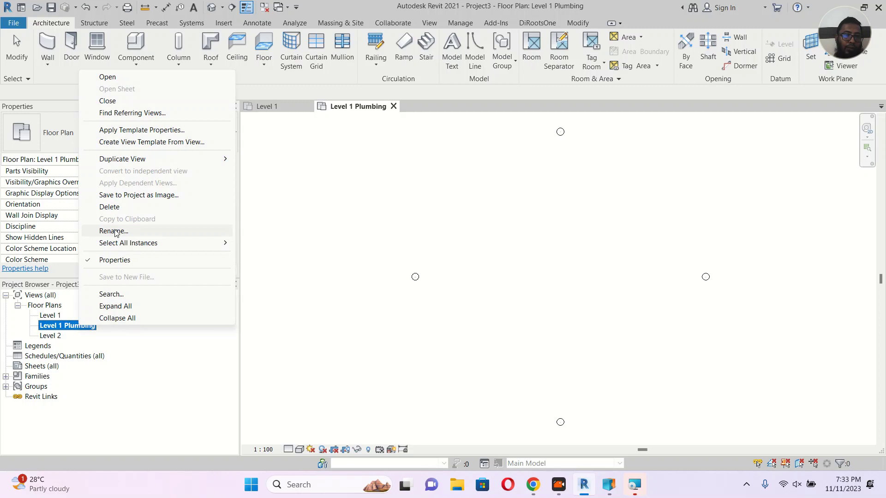
click(113, 231)
key(End)
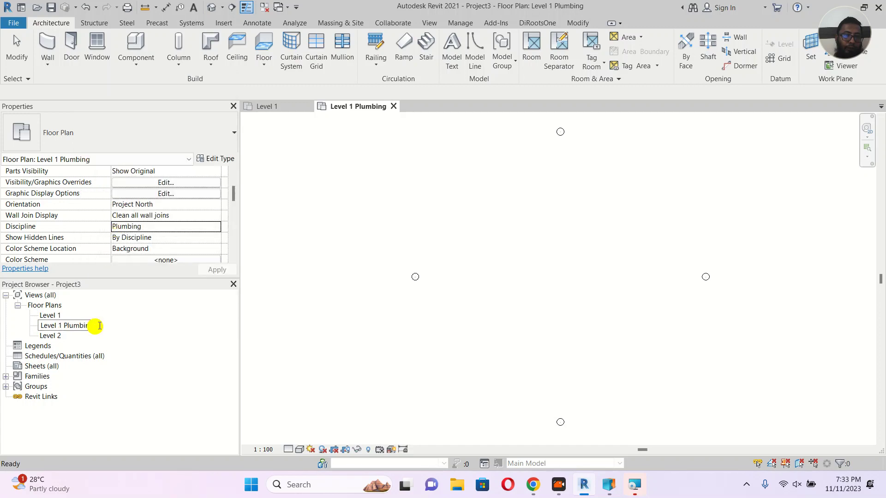
click(197, 343)
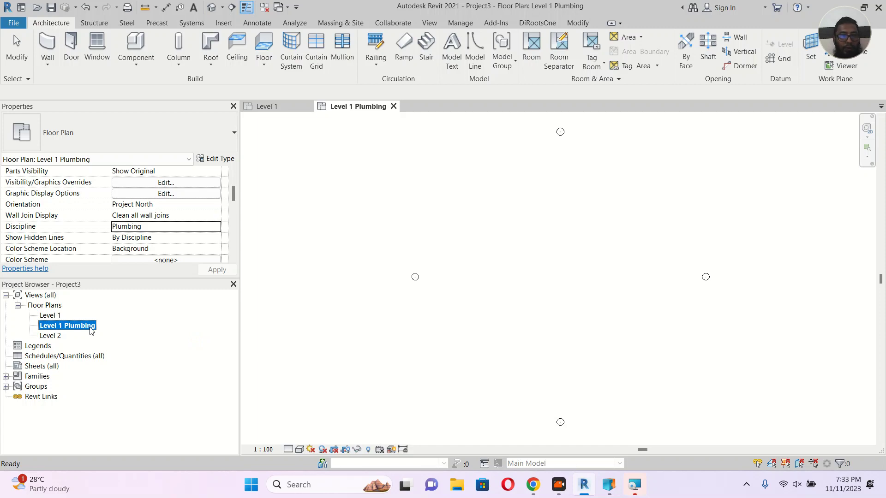
scroll(143, 234, down, 2)
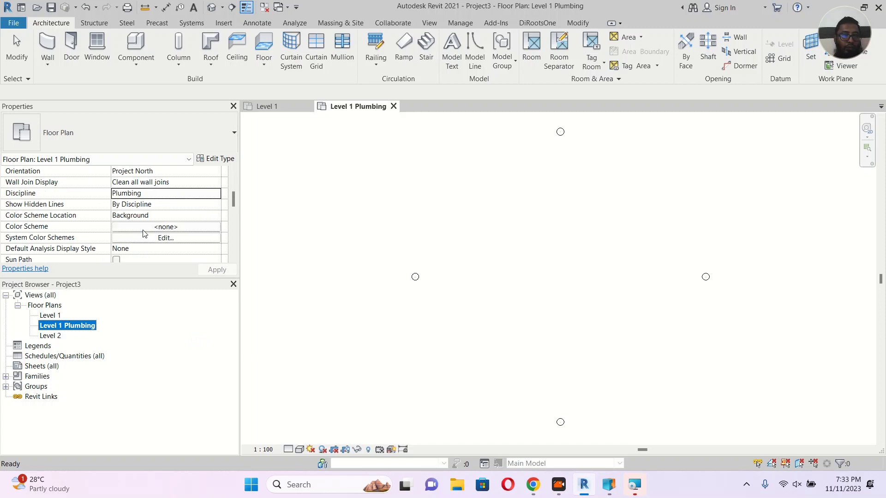
scroll(144, 233, up, 3)
scroll(143, 233, up, 1)
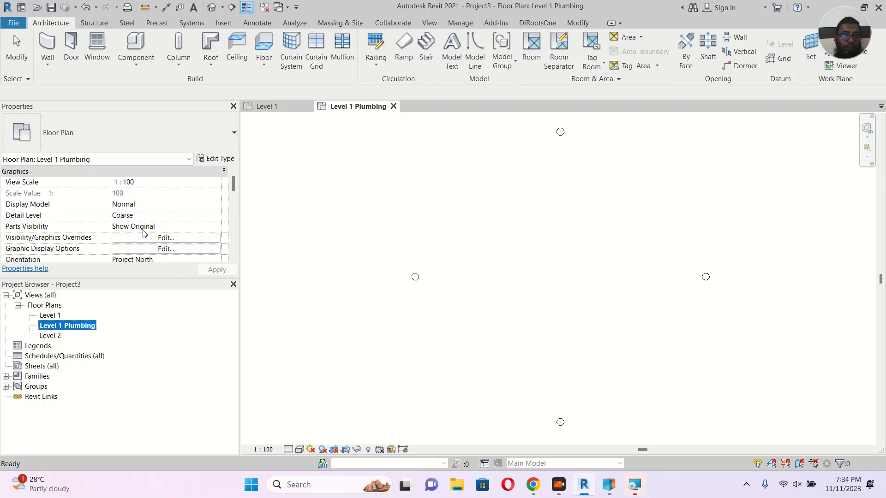
scroll(124, 248, down, 1)
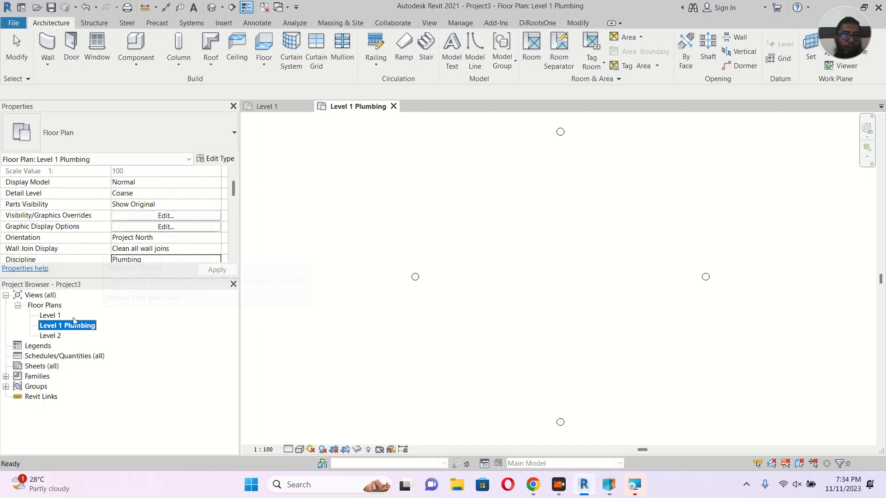
scroll(153, 246, down, 1)
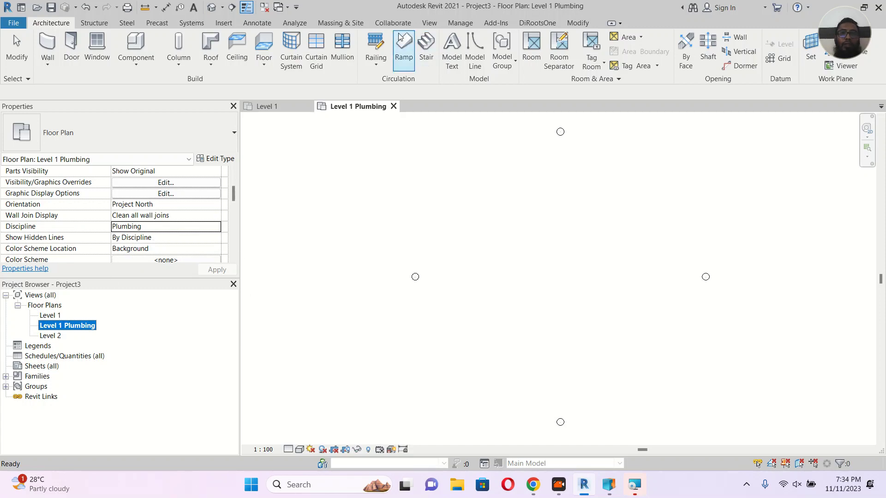
Add a project parameter named "Sub Decipline" with Text as its parameter type.
click(460, 23)
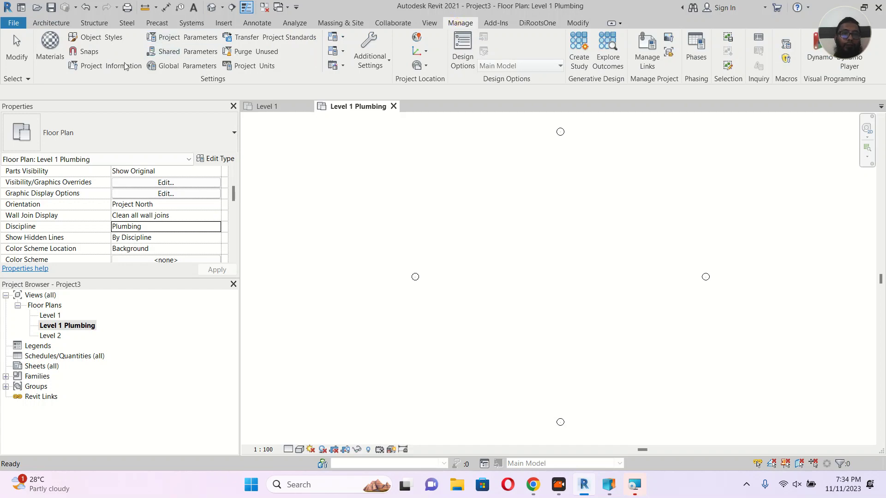
click(195, 40)
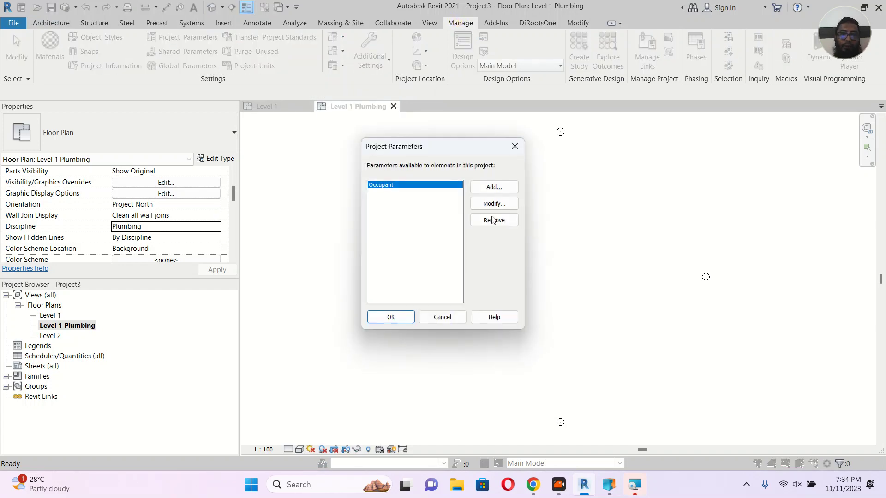
click(501, 187)
text(Sub Decipline)
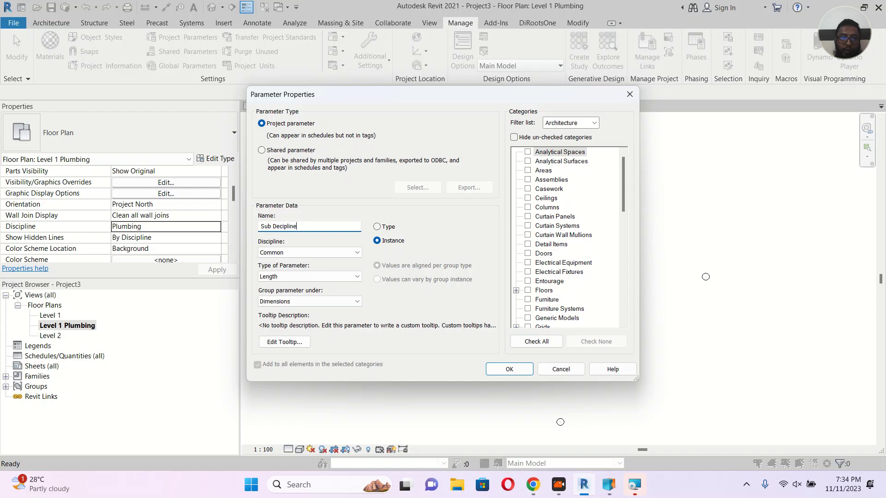
click(285, 276)
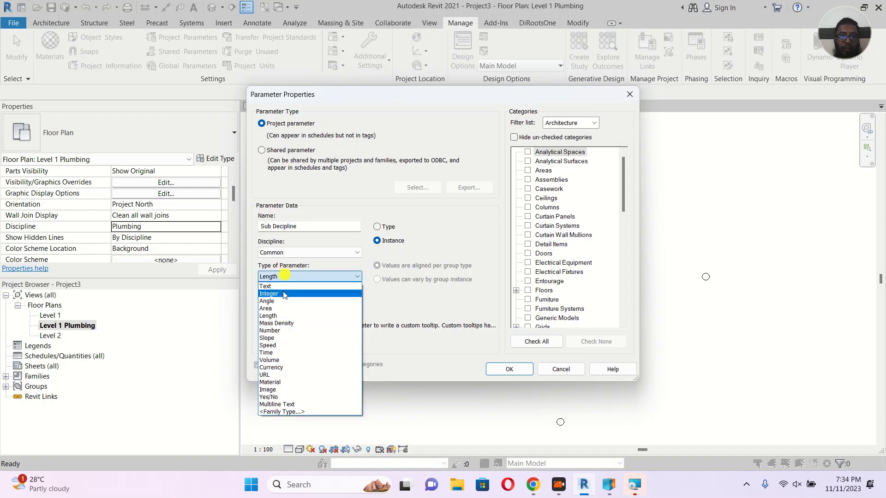
click(272, 287)
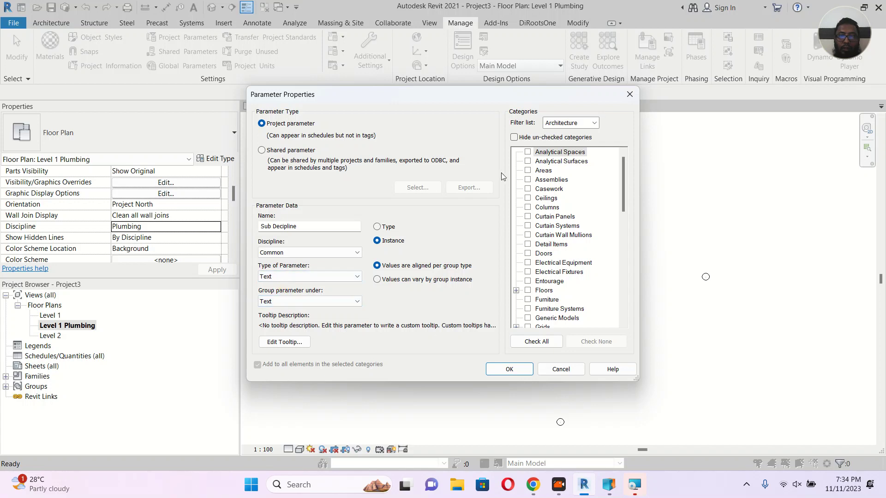
Assign the new project parameter to the Views category and accept it without giving it a value.
click(552, 153)
key(v)
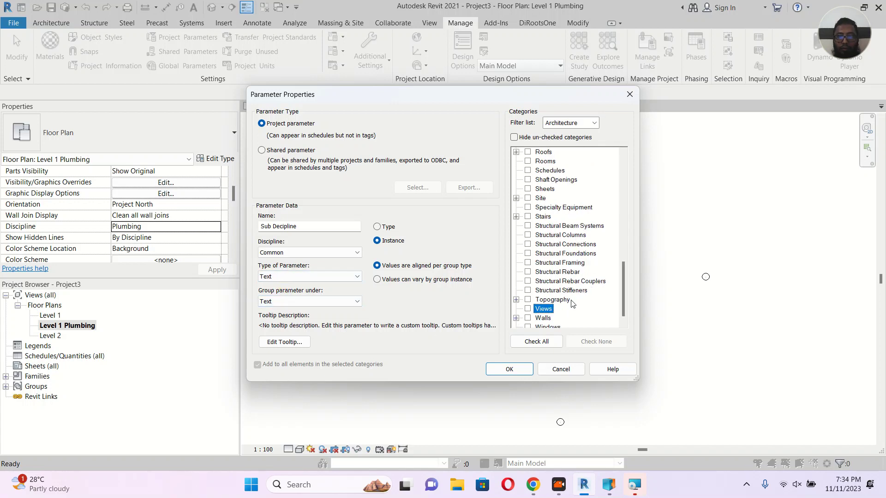
click(528, 309)
click(521, 374)
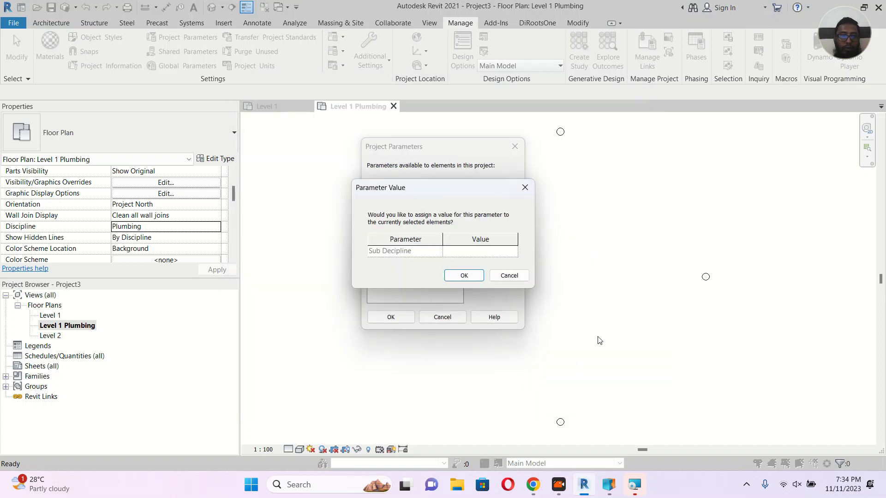
click(464, 275)
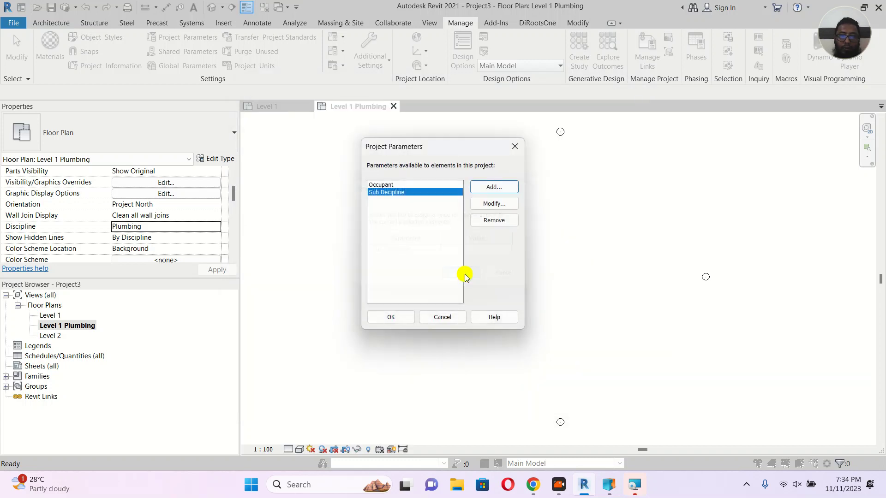
click(395, 317)
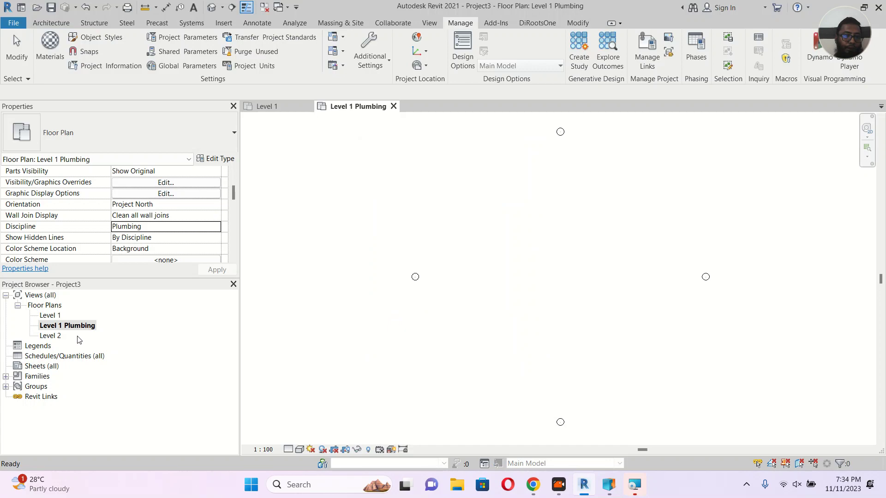
Look through the properties of the Level 1 Plumbing floor plan for the Sub Decipline parameter and its group.
click(87, 327)
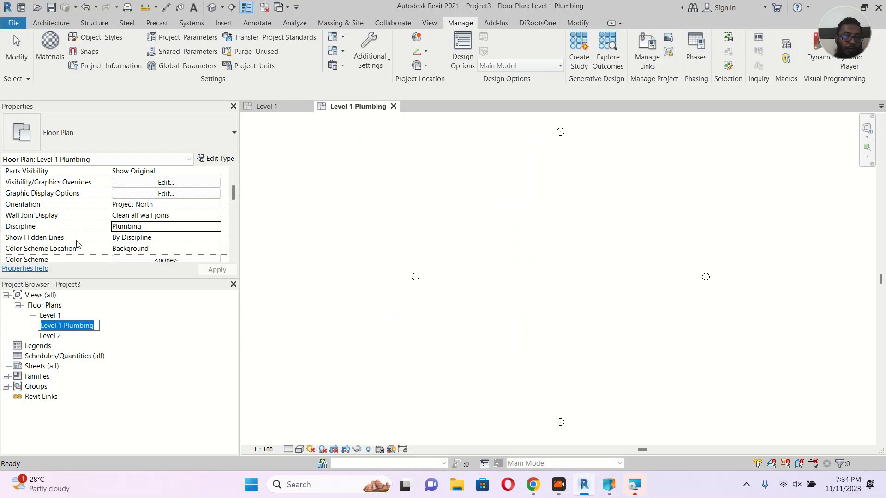
click(137, 333)
scroll(167, 227, down, 2)
scroll(167, 227, up, 4)
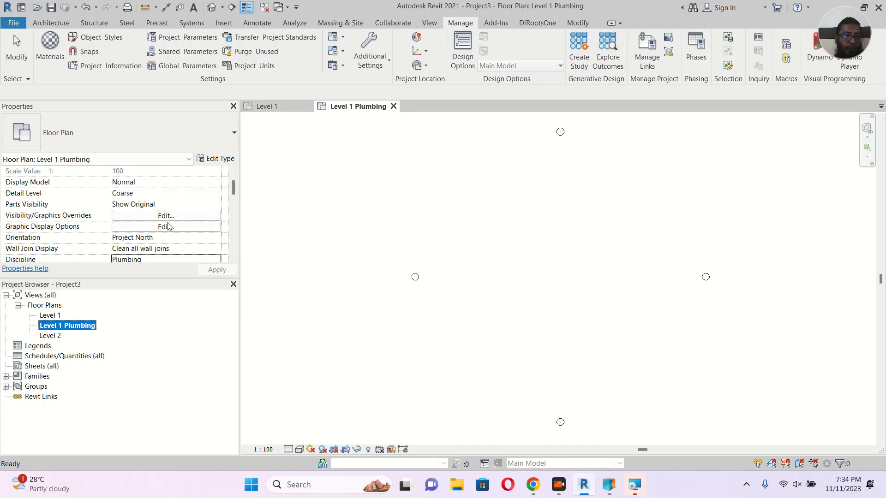
scroll(169, 226, down, 3)
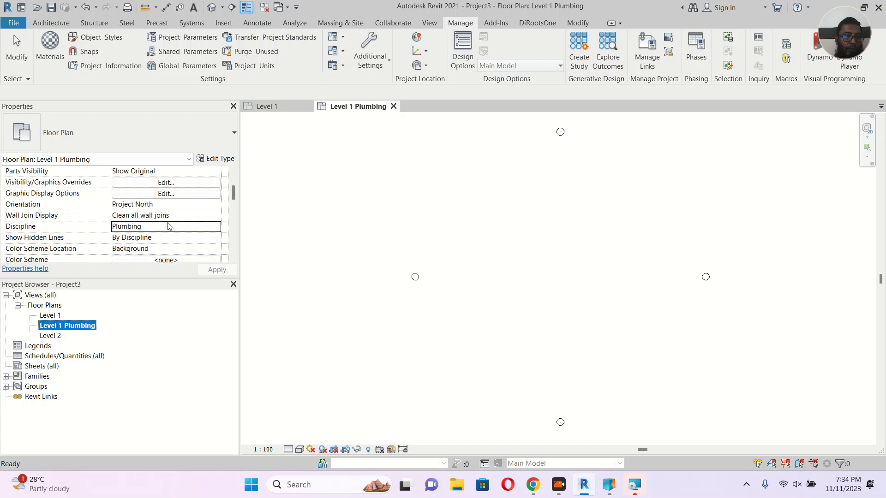
scroll(168, 226, down, 2)
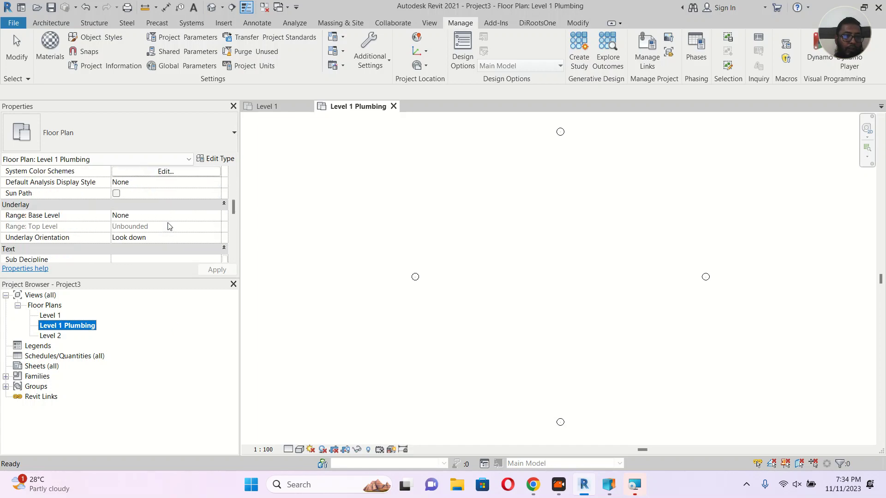
scroll(168, 226, down, 6)
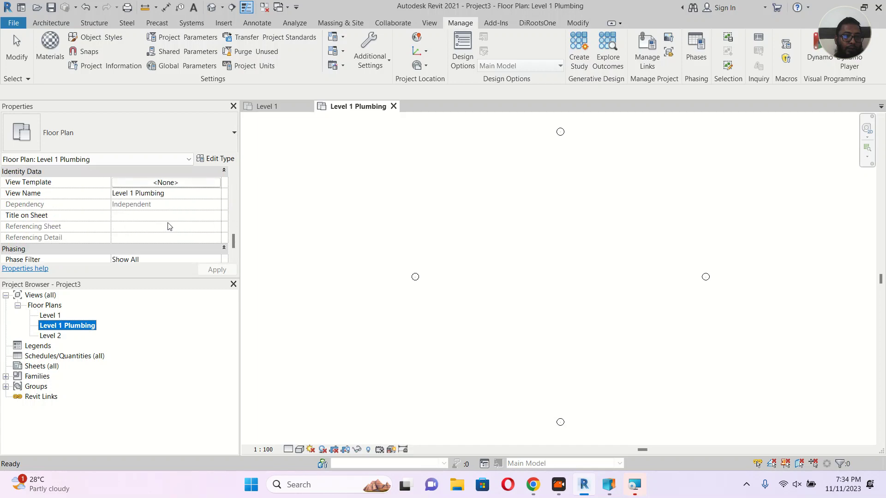
scroll(168, 227, up, 8)
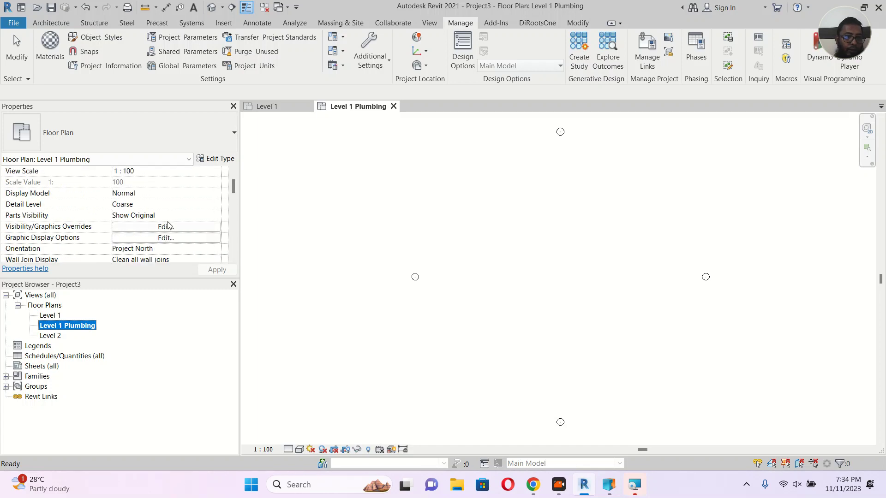
scroll(169, 226, up, 1)
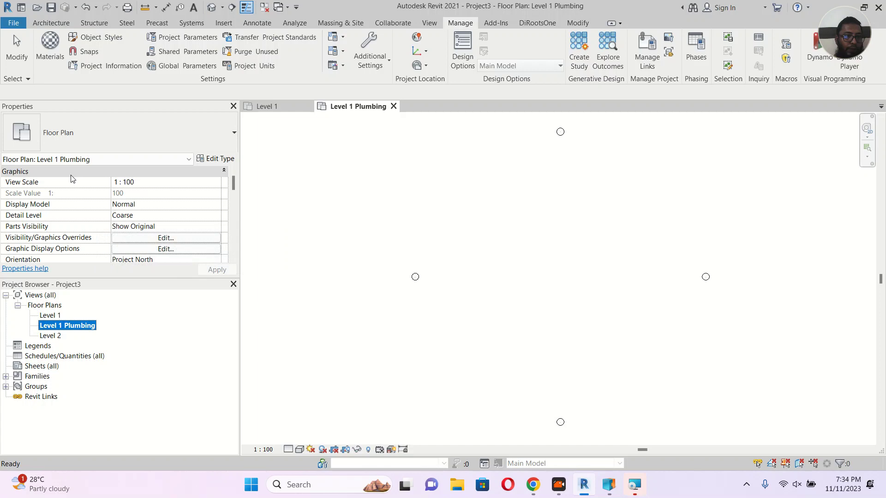
scroll(72, 189, down, 5)
scroll(52, 227, up, 5)
Modify the Sub Decipline project parameter so that it is grouped under Graphics.
click(193, 37)
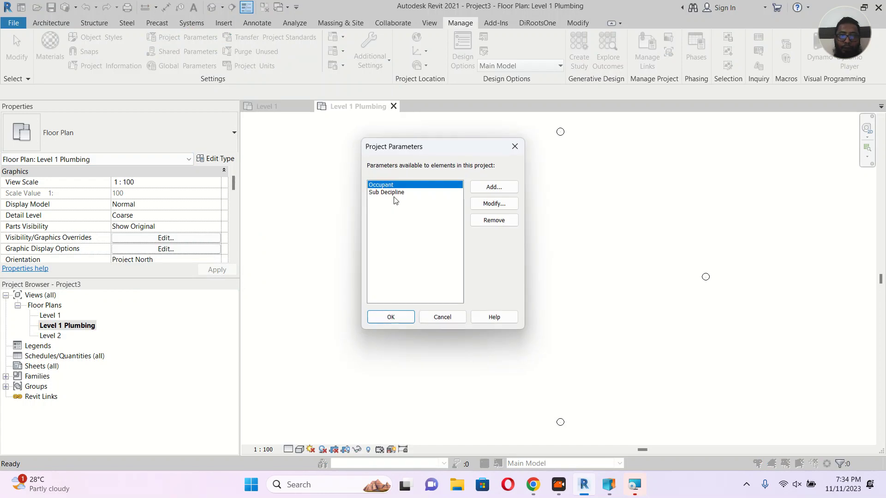
click(388, 191)
click(494, 204)
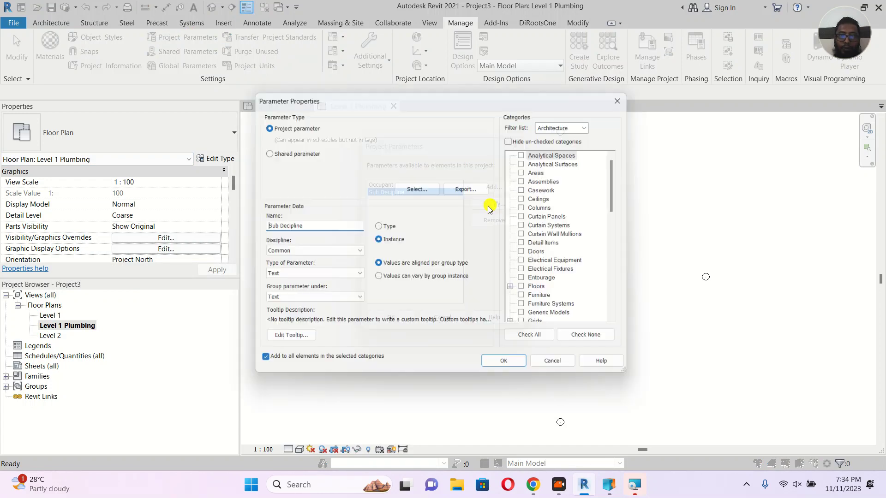
click(358, 302)
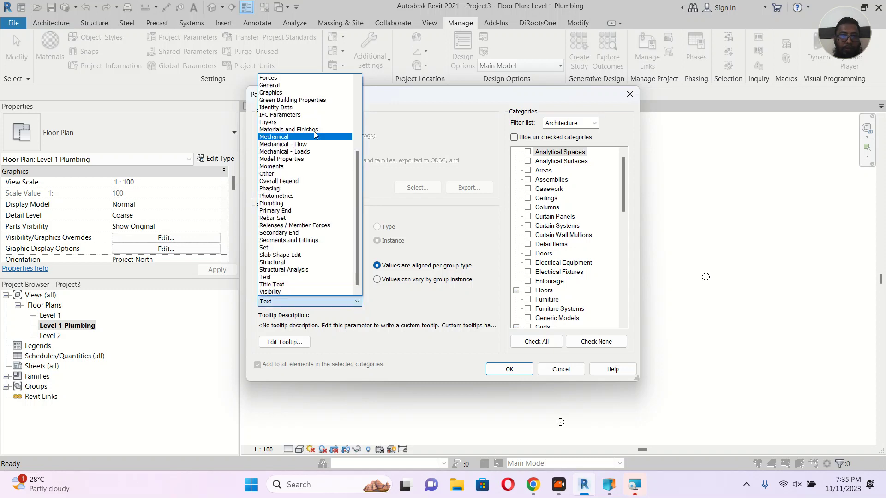
click(306, 94)
click(506, 369)
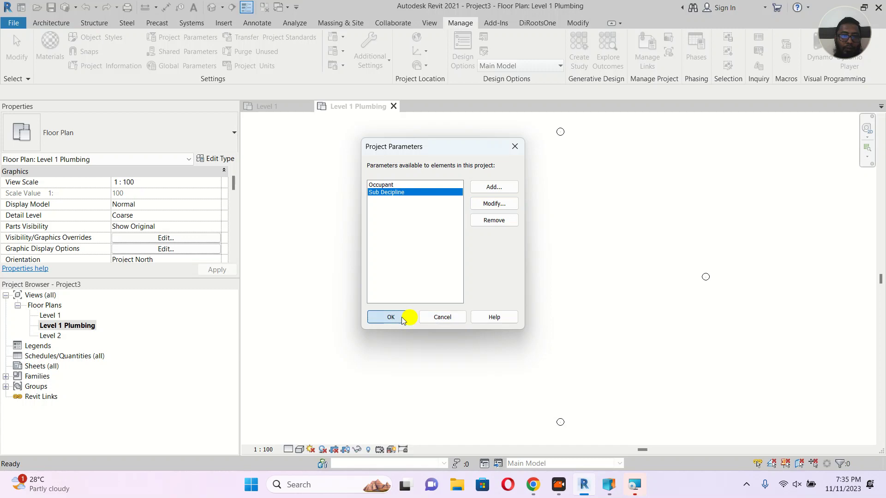
click(409, 318)
Set the Sub Decipline property of the Level 1 Plumbing floor plan to CWS and apply it.
click(79, 326)
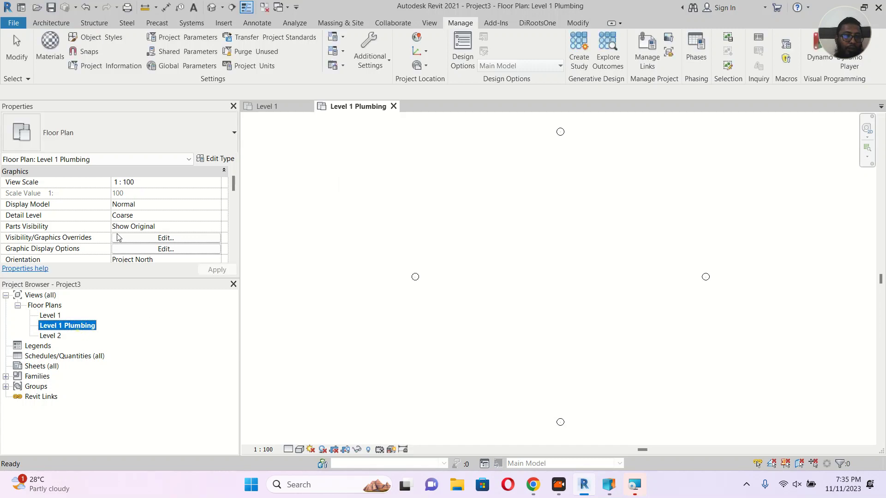
scroll(70, 225, down, 3)
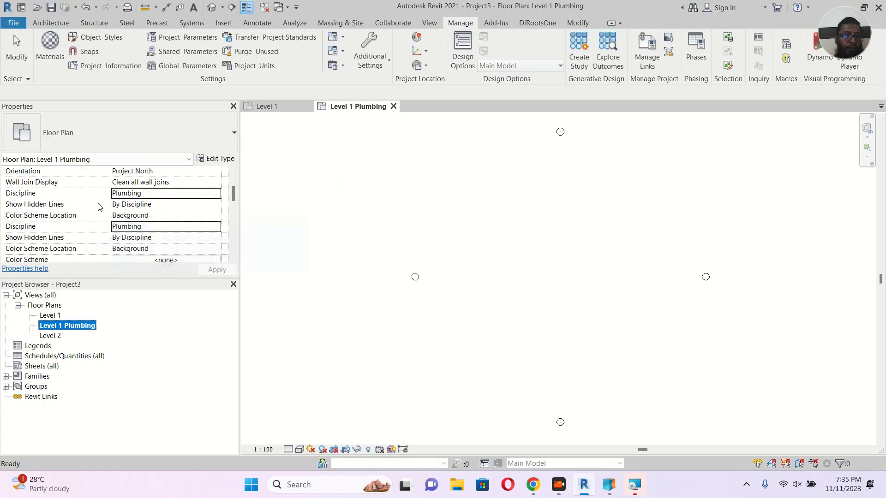
scroll(69, 226, down, 1)
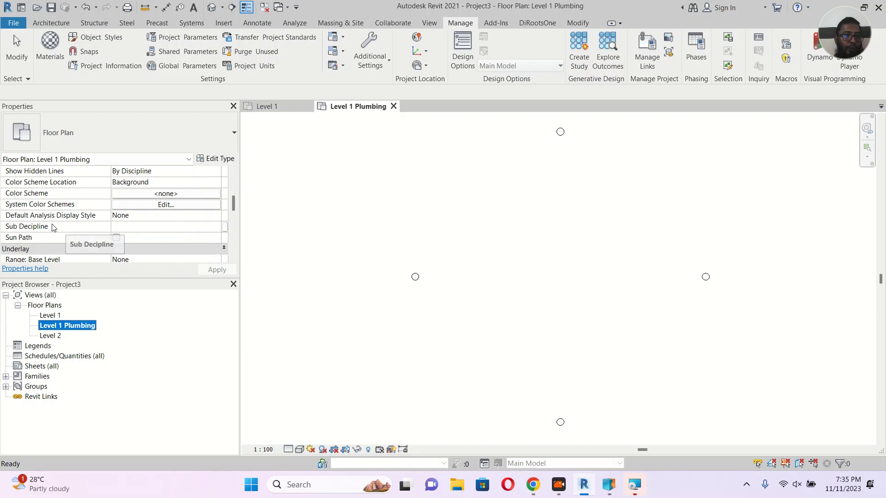
click(133, 225)
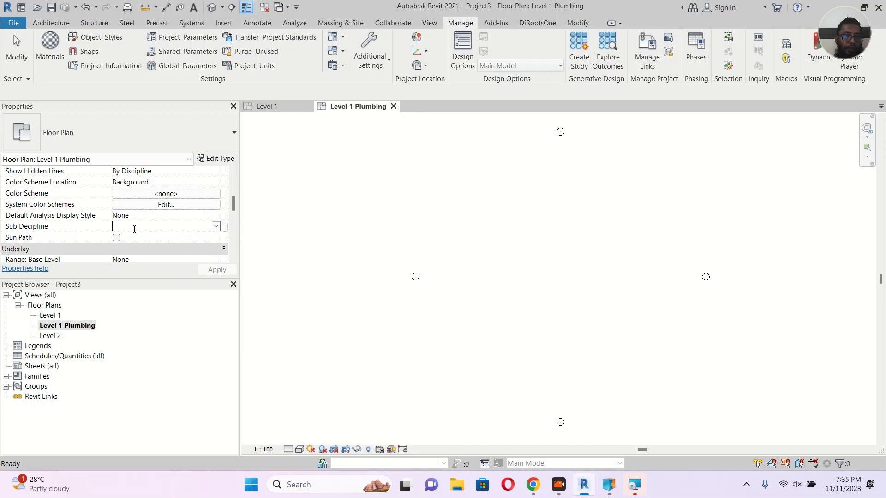
click(215, 226)
click(197, 225)
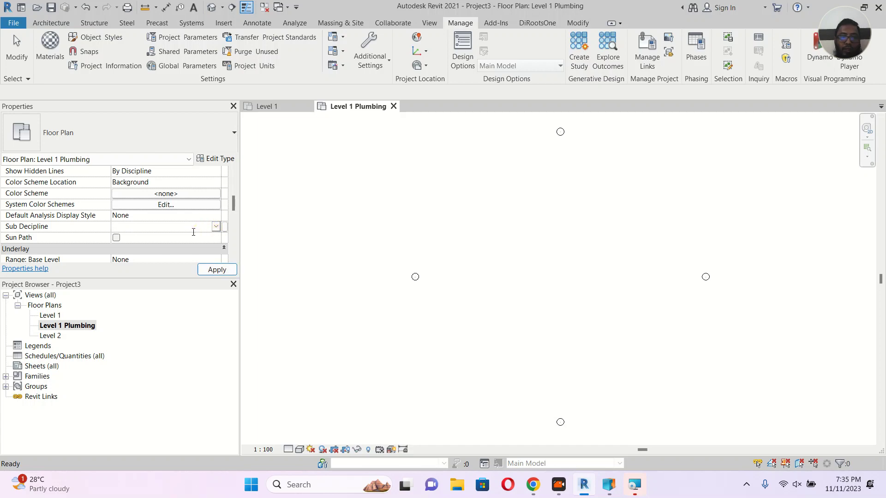
text(c)
key(BackSpace)
text(C)
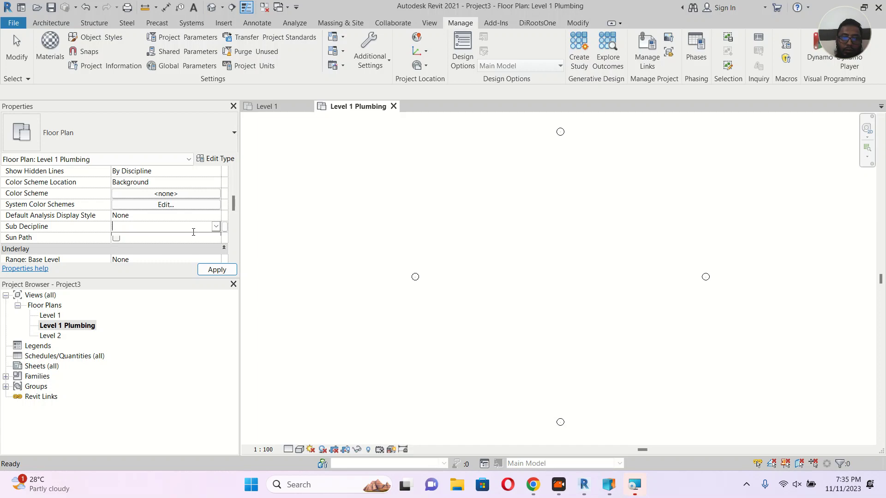
text(WS)
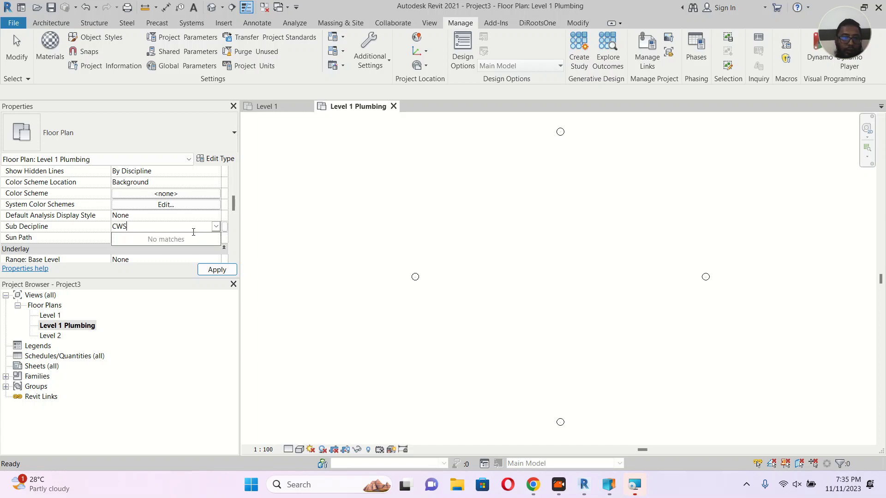
click(224, 271)
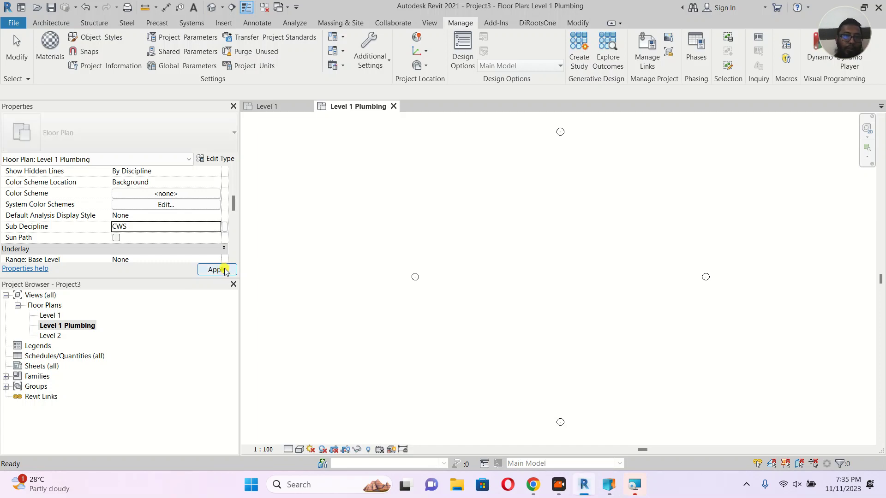
click(215, 343)
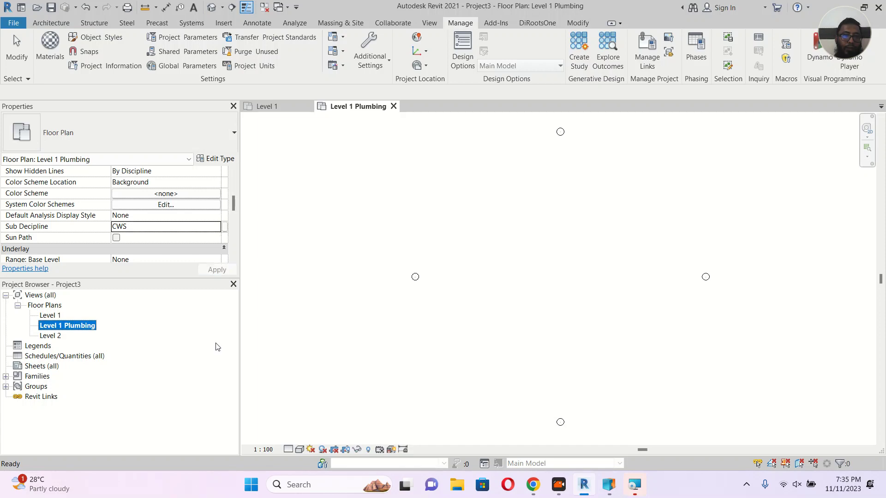
Rename the Level 1 floor plan to Level 1 HWS and agree to rename the corresponding level and views.
click(50, 316)
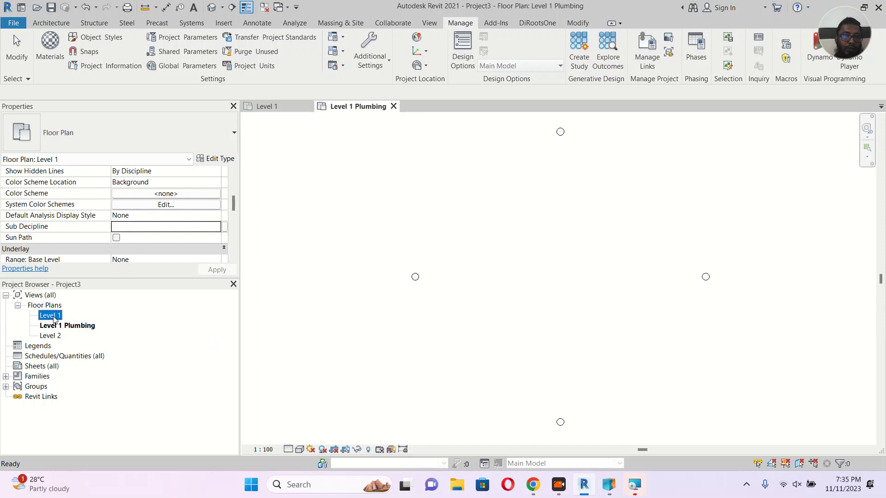
right_click(52, 315)
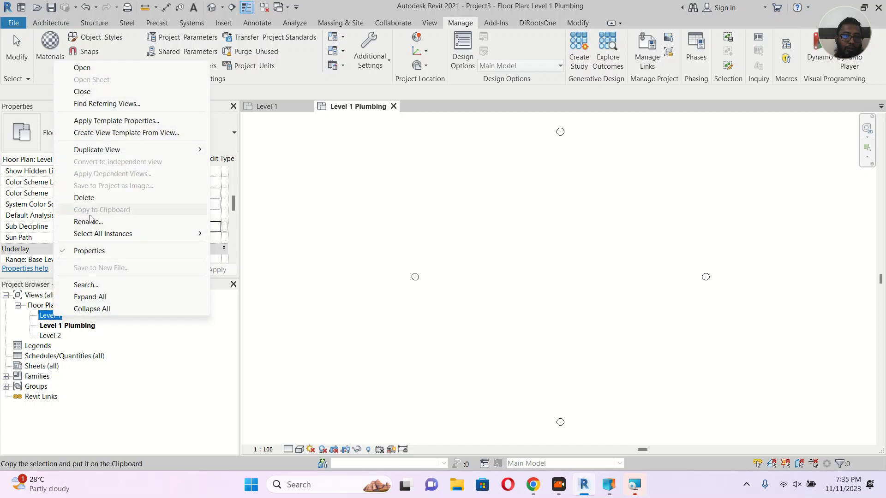
key(Escape)
click(145, 225)
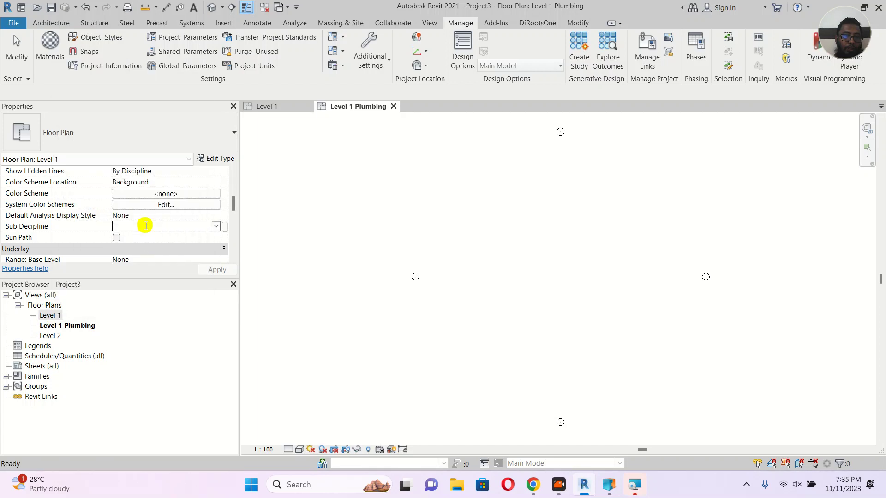
right_click(58, 316)
click(95, 218)
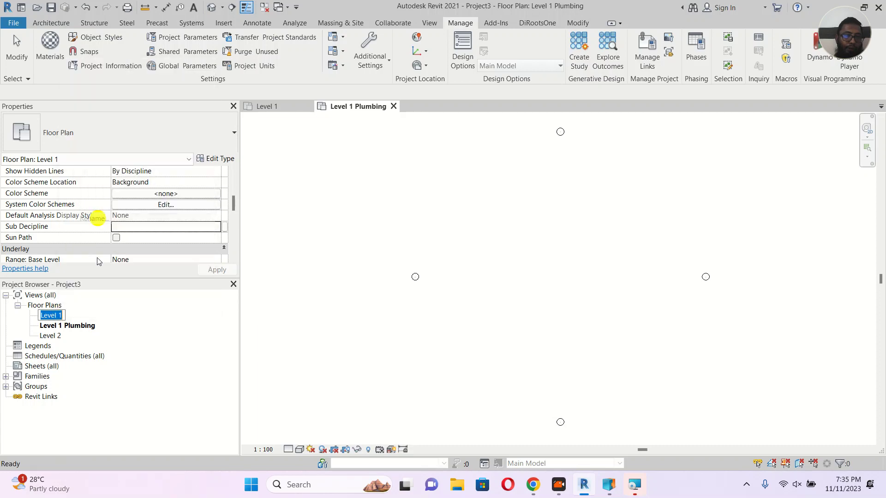
click(64, 315)
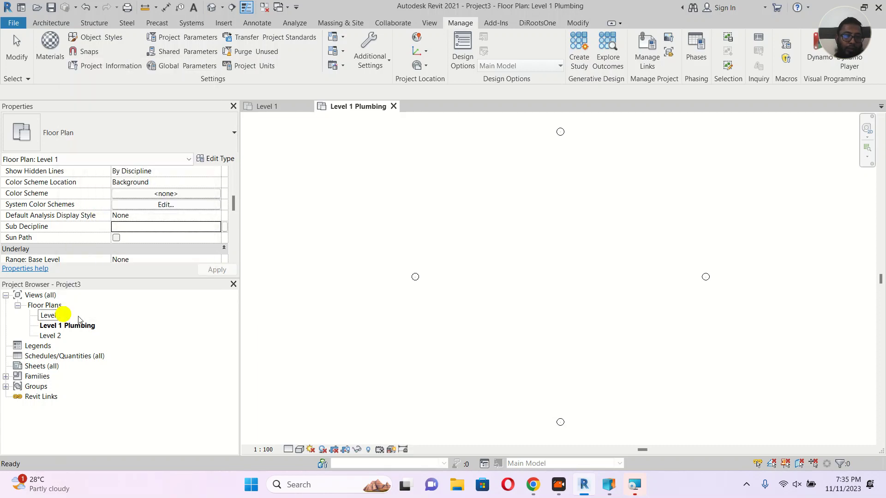
text(HWS)
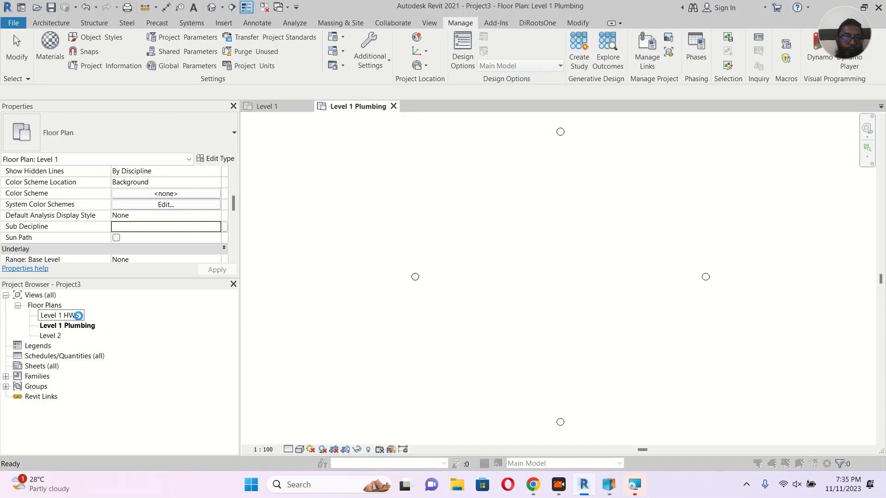
key(Return)
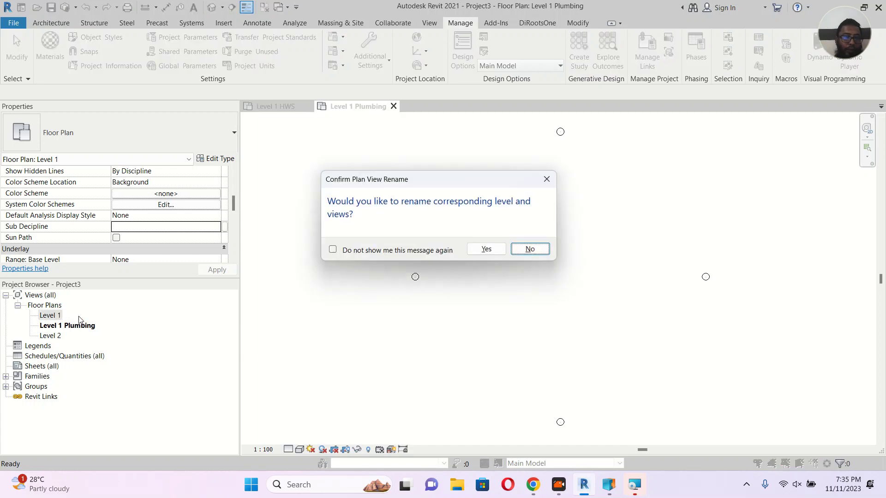
click(500, 250)
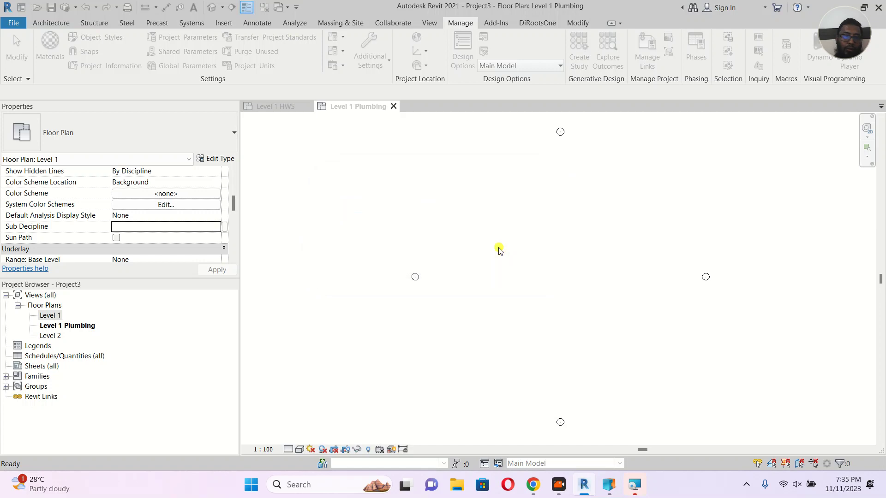
Rename the Level 1 Plumbing floor plan to Level 1 CWS.
click(77, 327)
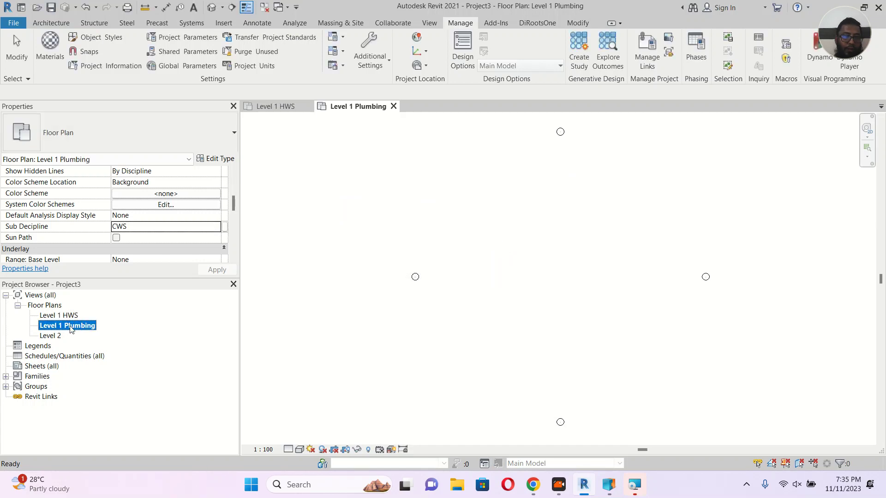
right_click(72, 327)
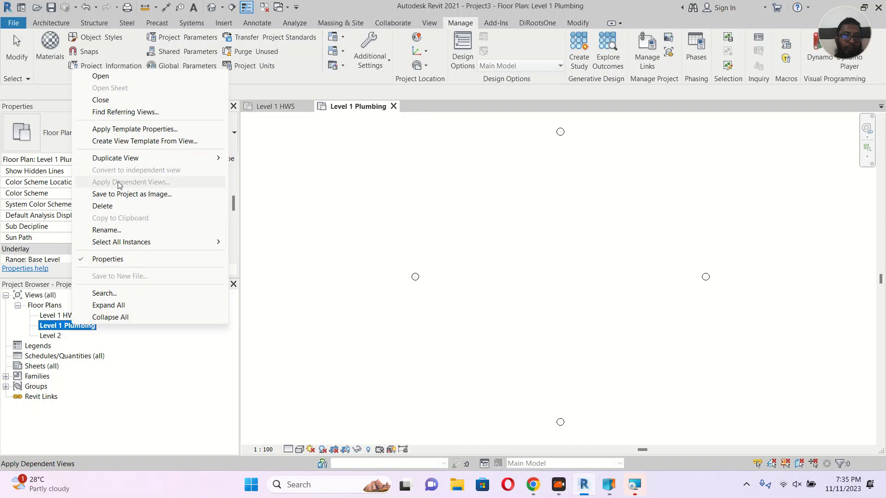
click(106, 230)
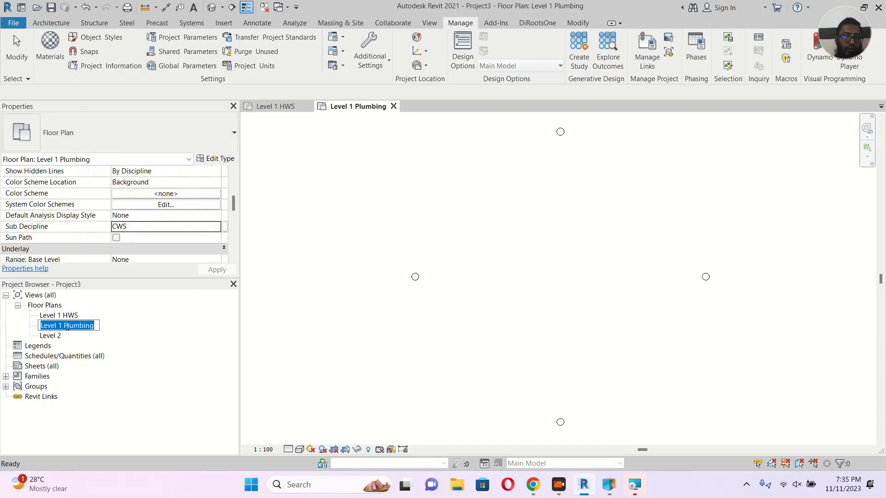
drag(65, 327, 138, 332)
text(CWS)
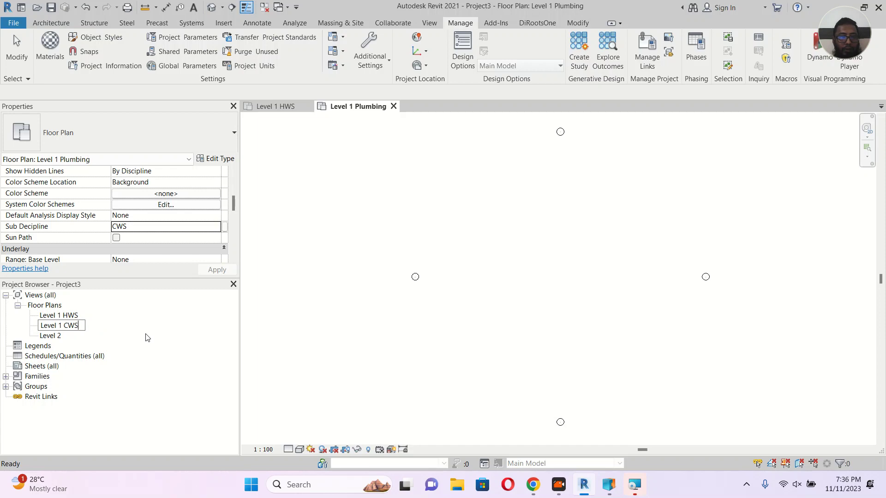
key(Return)
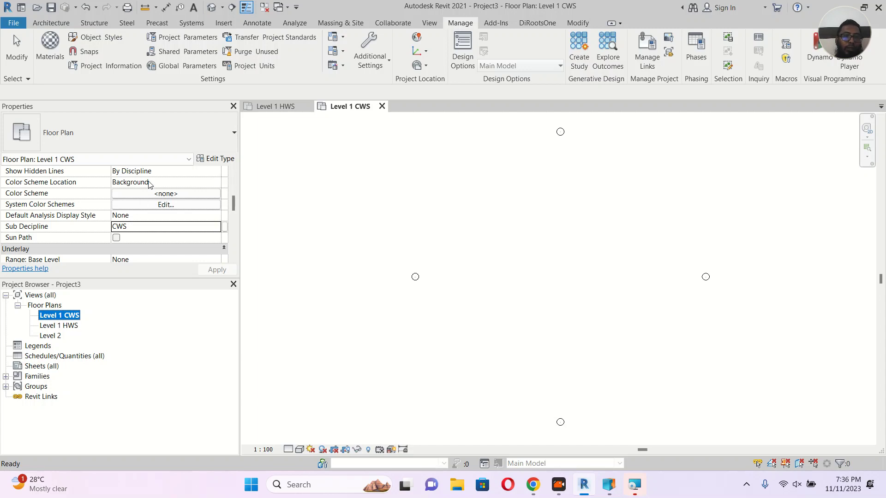
Set the Discipline of the Level 1 HWS floor plan to Plumbing and apply it.
scroll(138, 221, up, 3)
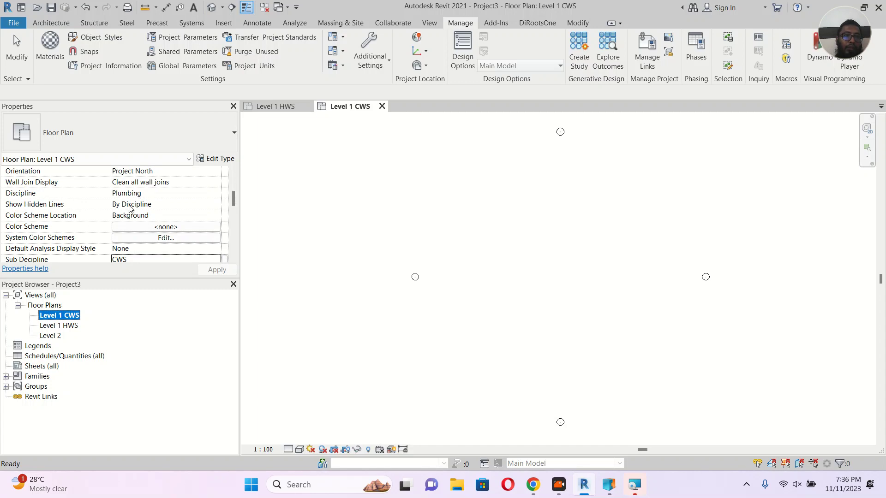
click(66, 325)
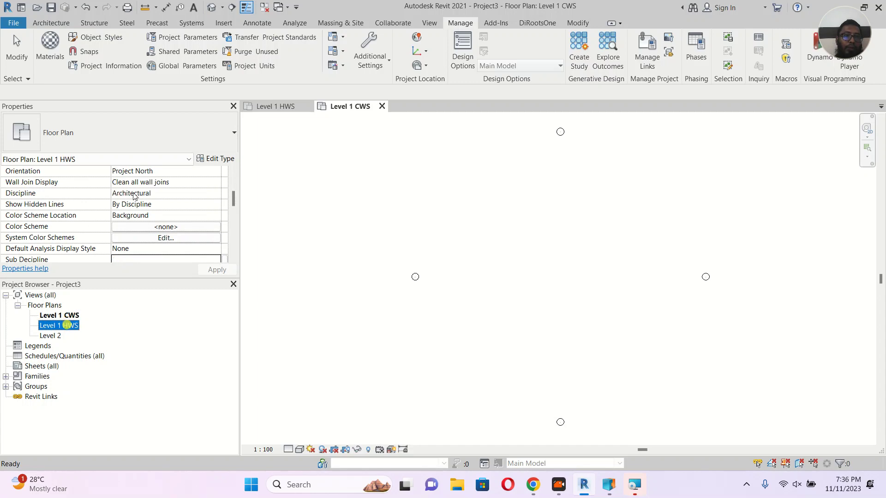
click(216, 193)
click(216, 192)
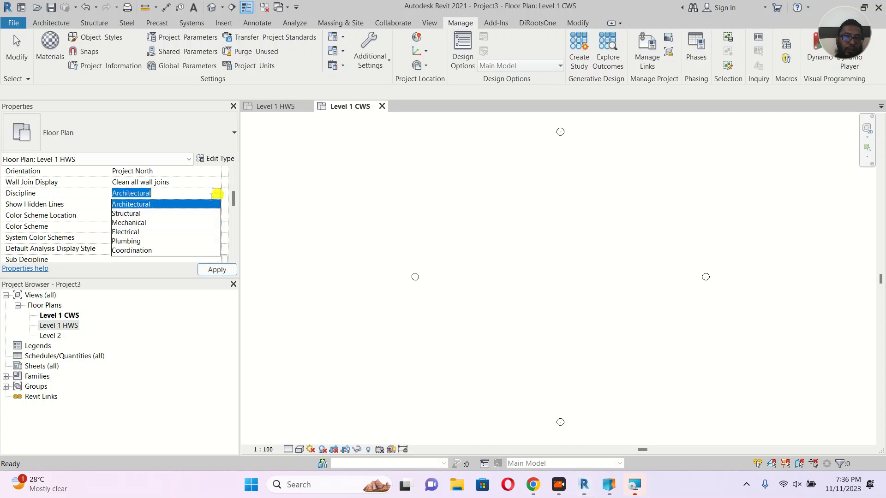
click(125, 241)
click(217, 270)
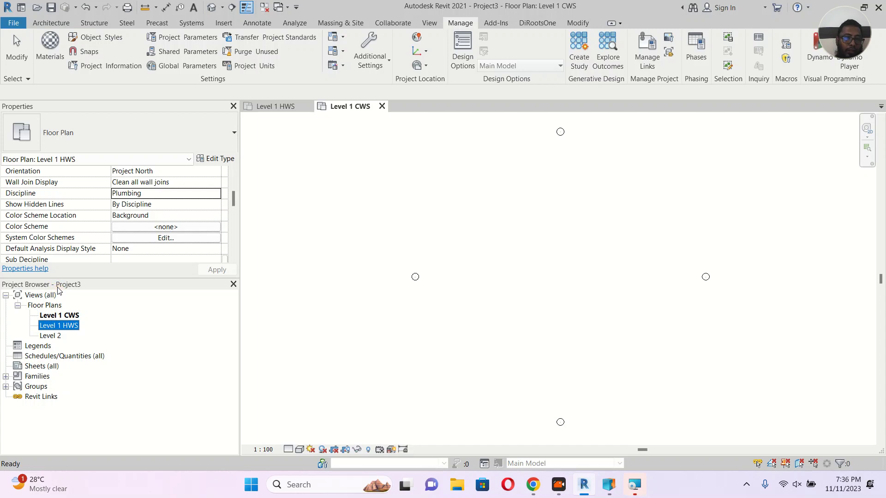
Create a new browser organization scheme for the views named Project SL.
right_click(42, 296)
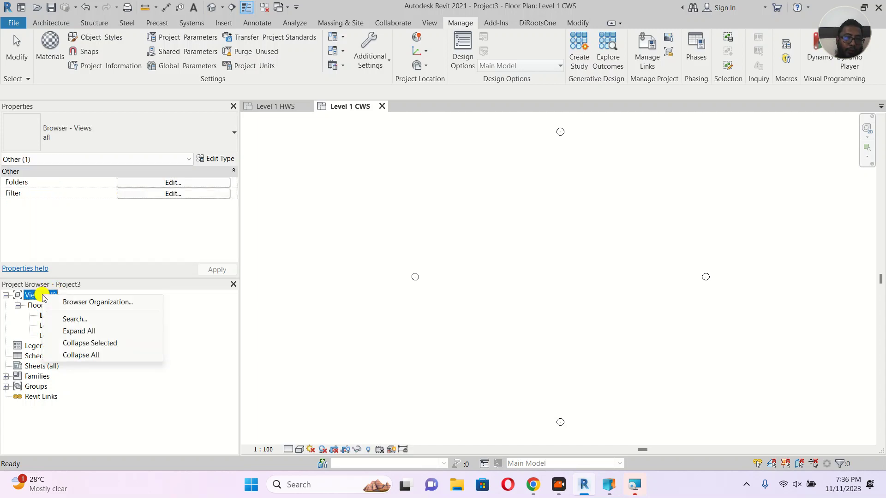
click(85, 303)
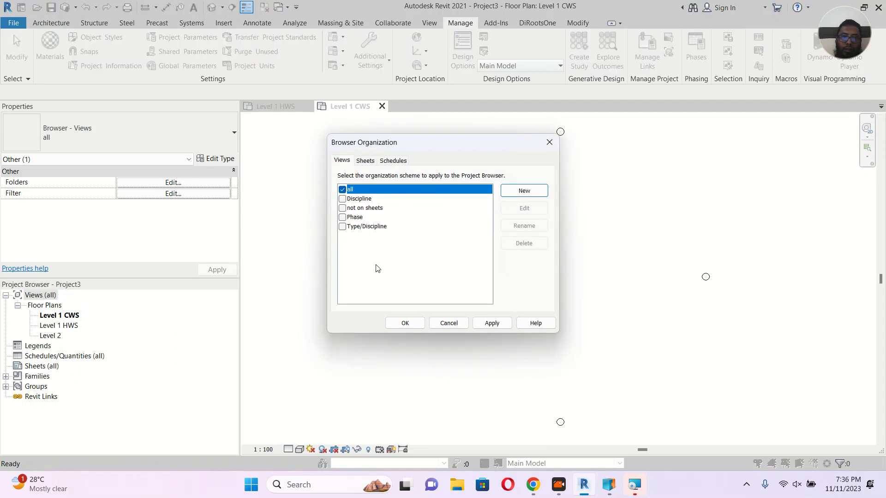
click(531, 191)
drag(420, 206, 422, 254)
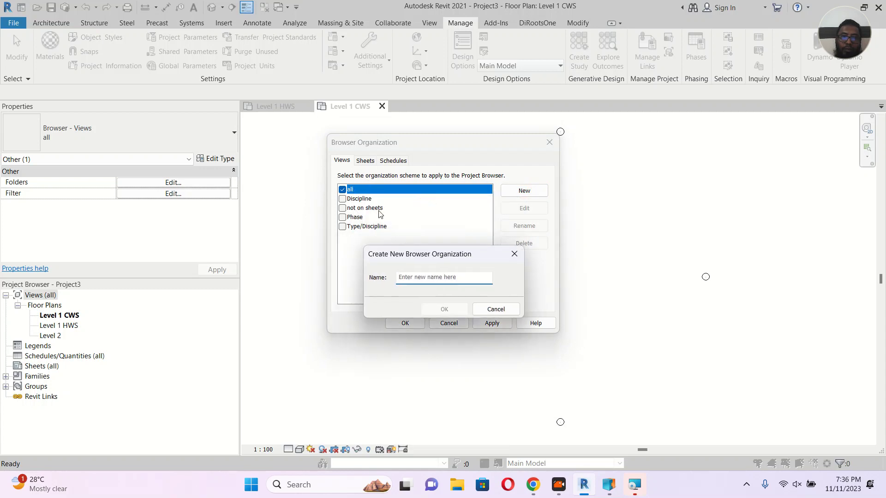
click(433, 279)
text(p)
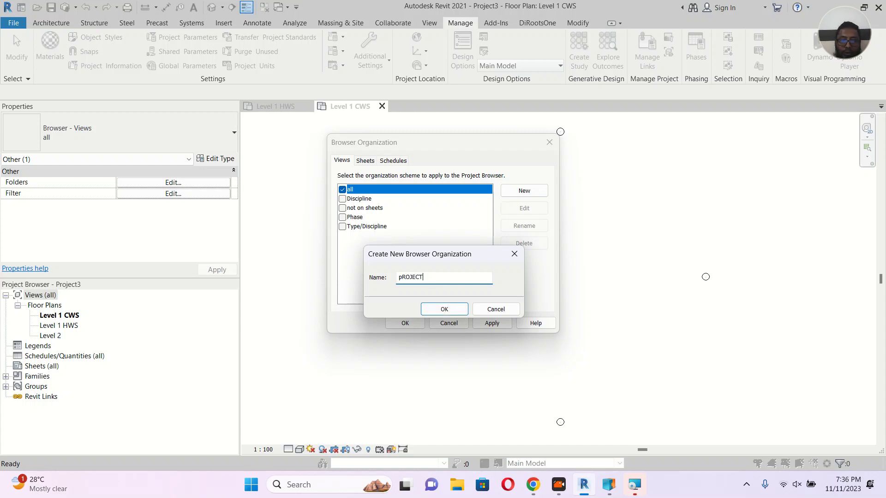
text(ROJECT)
key(BackSpace)
key(BackSpace)
key(BackSpace)
key(BackSpace)
key(BackSpace)
key(BackSpace)
key(BackSpace)
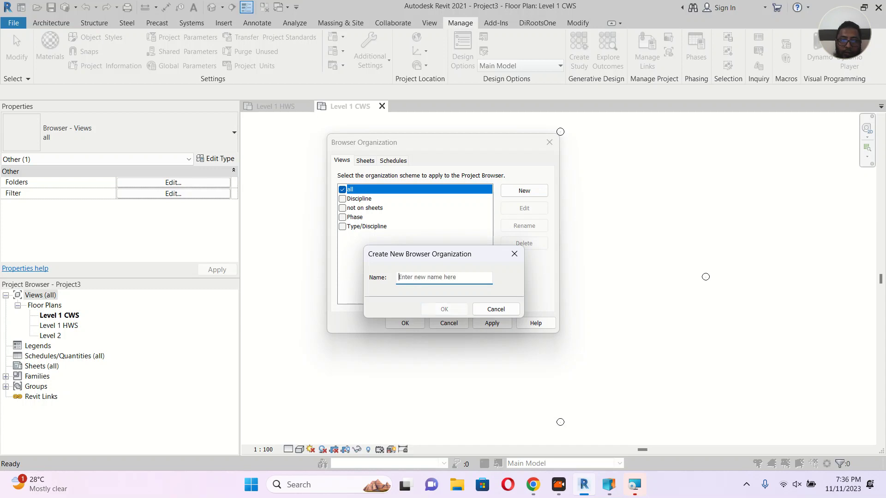
text(Project SL)
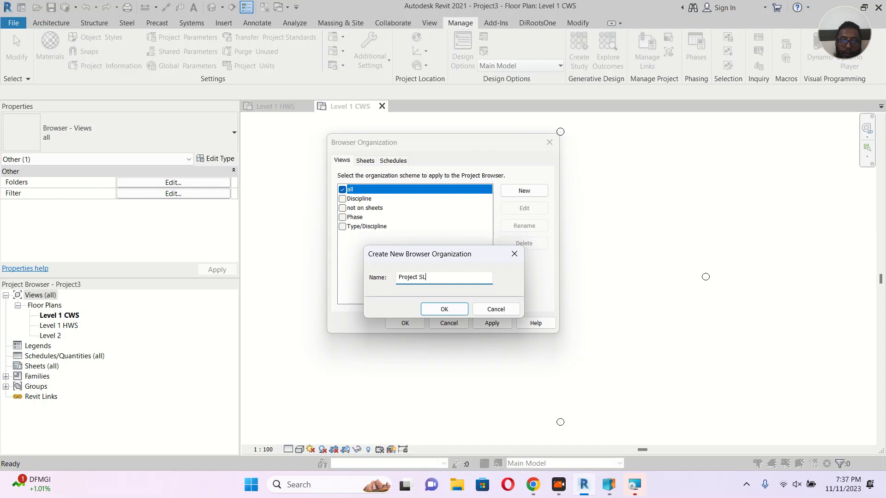
click(438, 309)
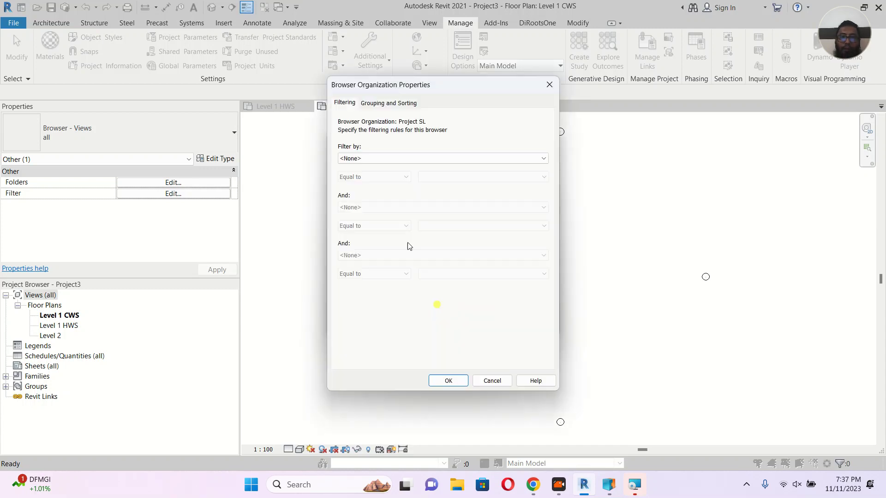
Group the Project SL browser organization by Discipline, then by Sub Decipline, and accept the rules.
click(387, 103)
click(454, 146)
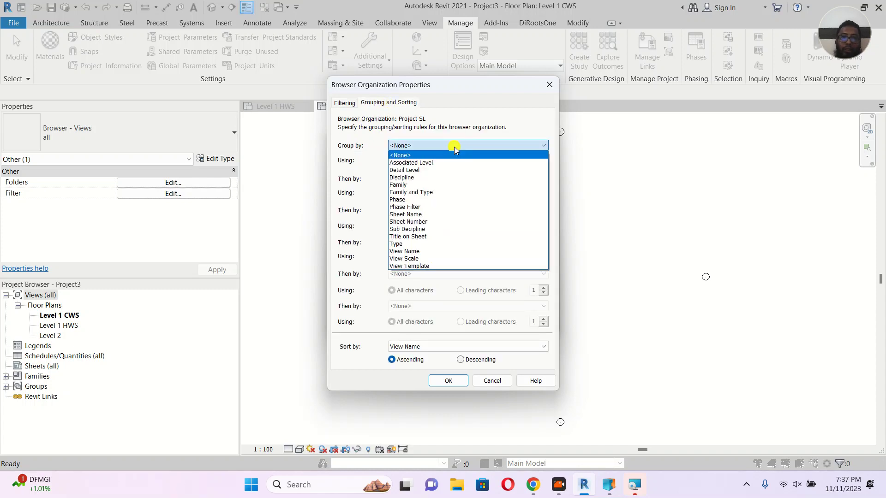
click(434, 178)
click(534, 181)
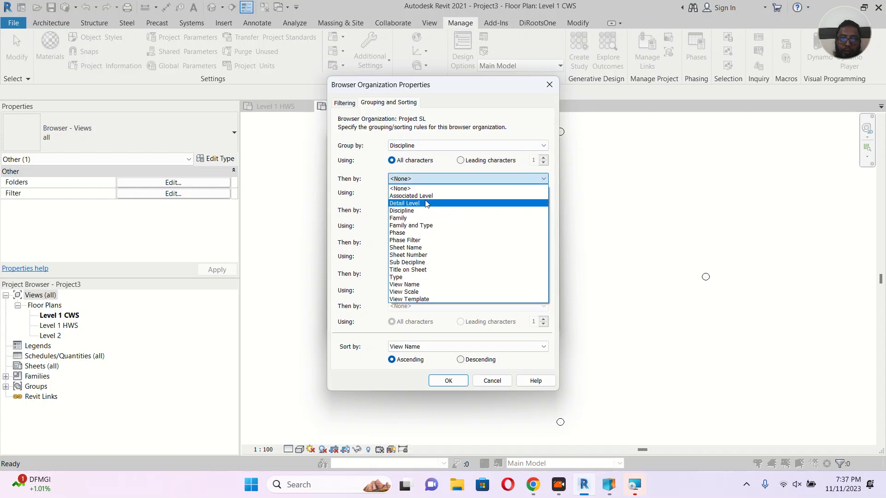
click(427, 263)
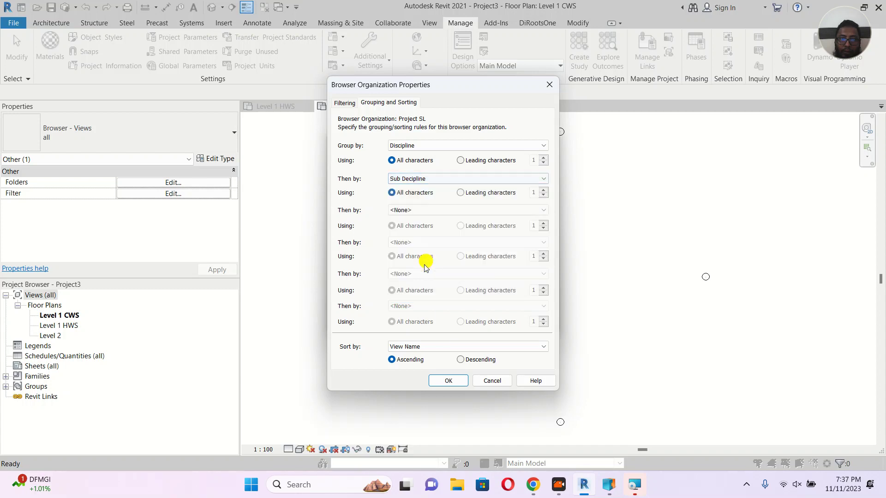
click(446, 381)
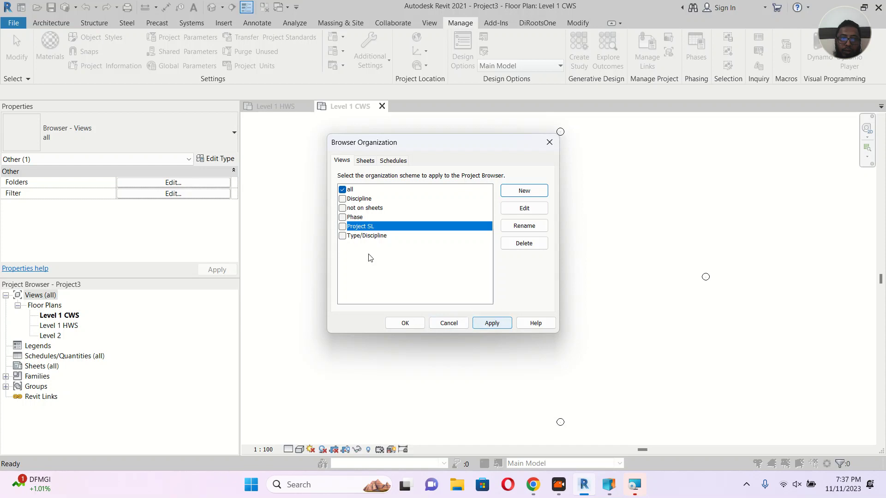
Make Project SL the active views organization scheme, apply it and close the Browser Organization dialog.
click(342, 226)
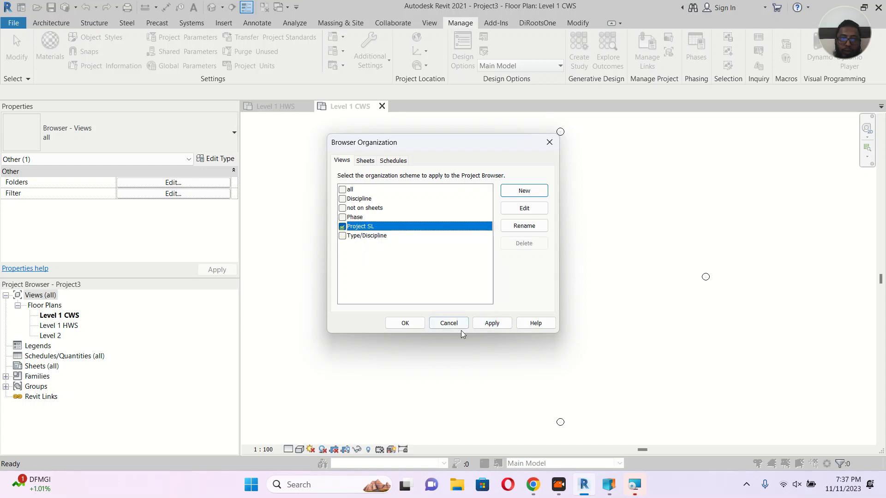
click(484, 323)
click(405, 323)
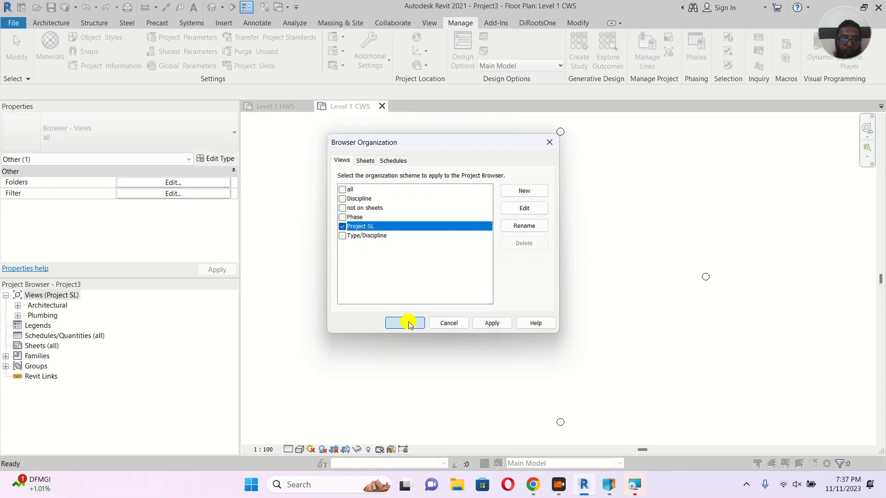
Expand the Plumbing views in the project browser and set the Sub Decipline of the Level 1 HWS floor plan to HWS.
click(18, 316)
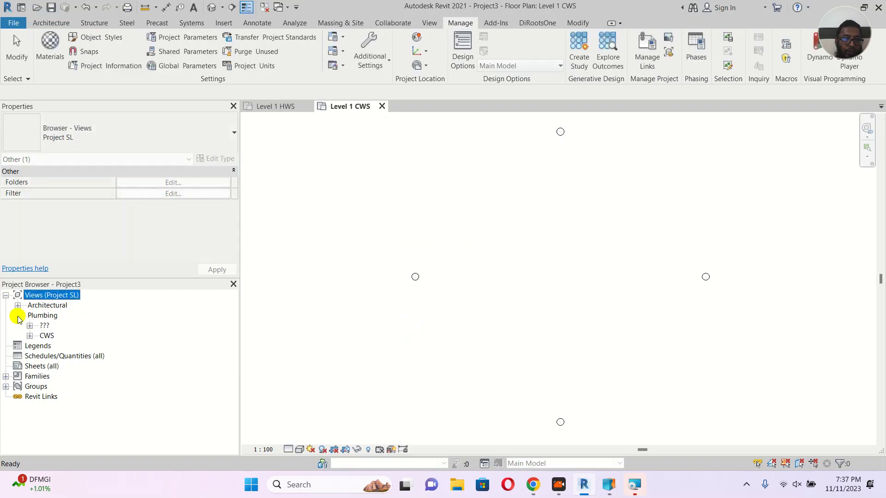
click(30, 336)
click(114, 345)
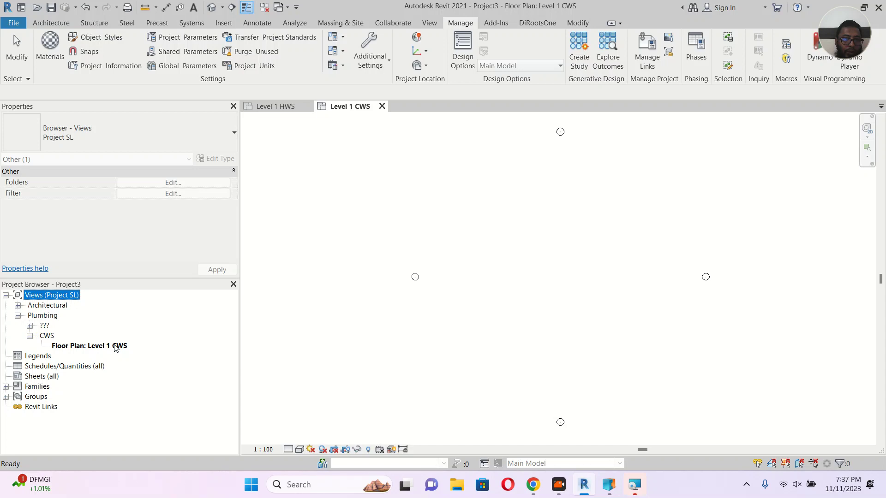
click(30, 326)
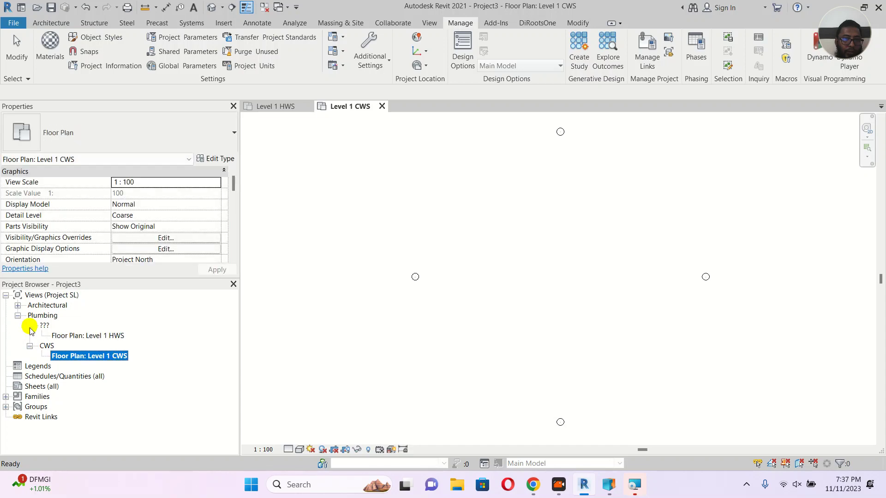
click(88, 336)
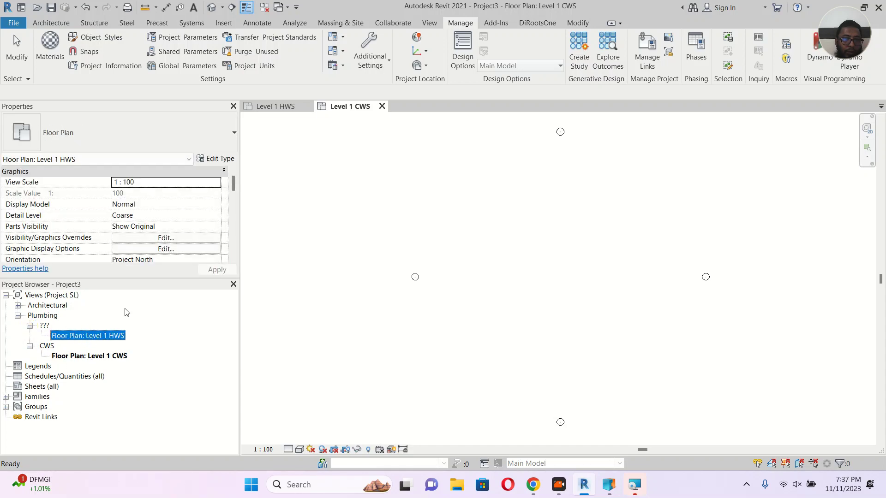
scroll(152, 244, down, 5)
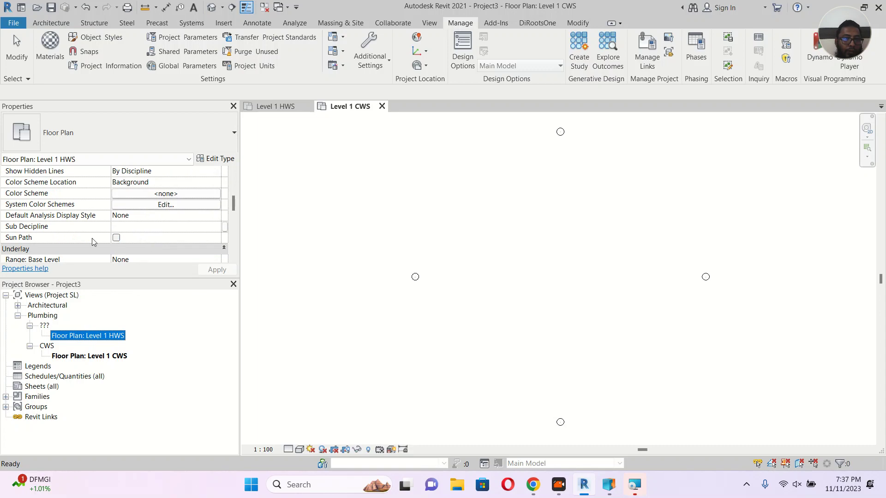
click(143, 230)
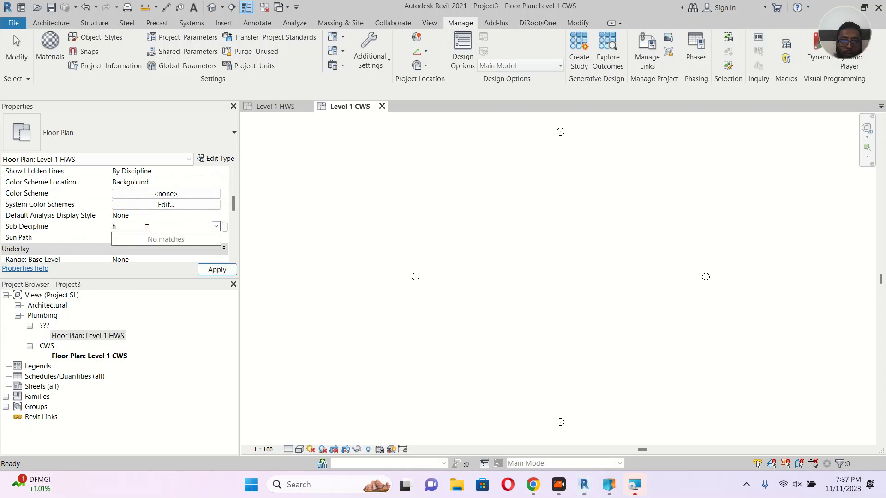
key(BackSpace)
text(HWS)
key(Return)
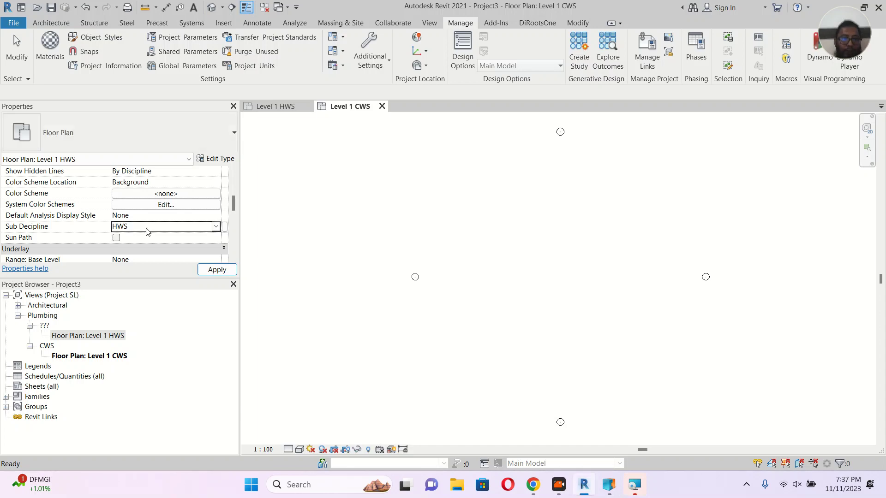
click(229, 270)
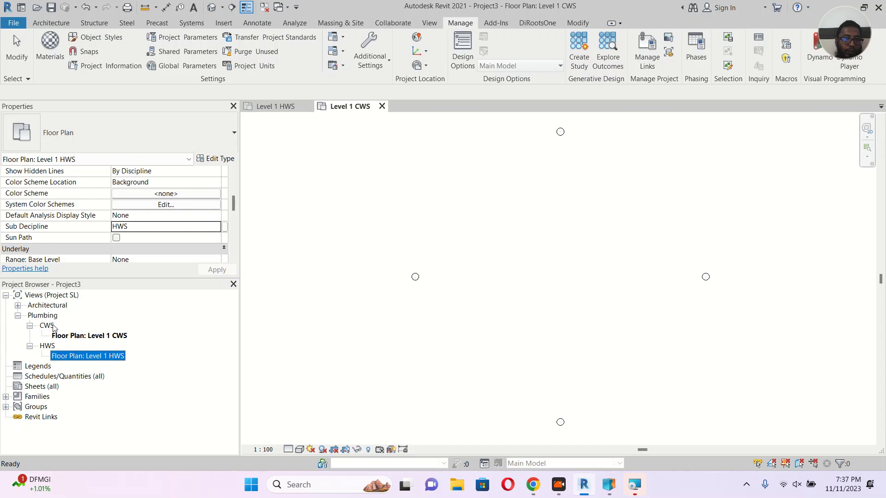
Expand the Architectural views and duplicate the Level 2 floor plan as an independent view without detailing.
click(43, 327)
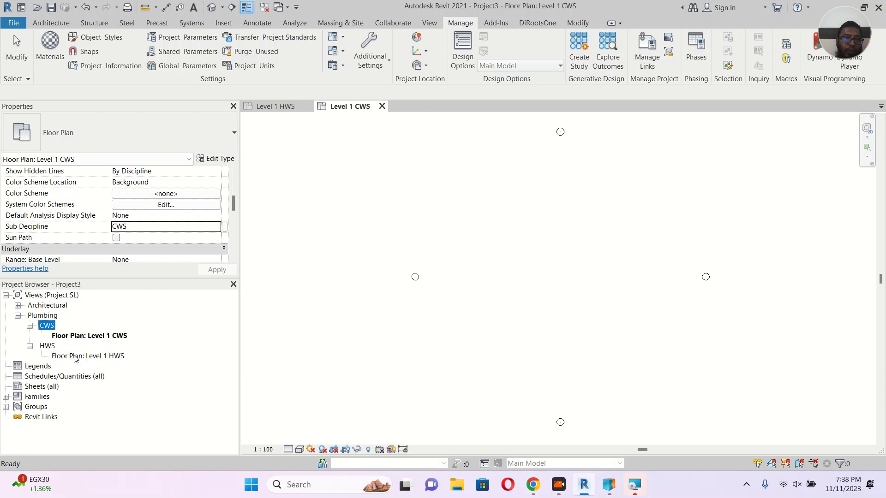
click(18, 306)
click(29, 316)
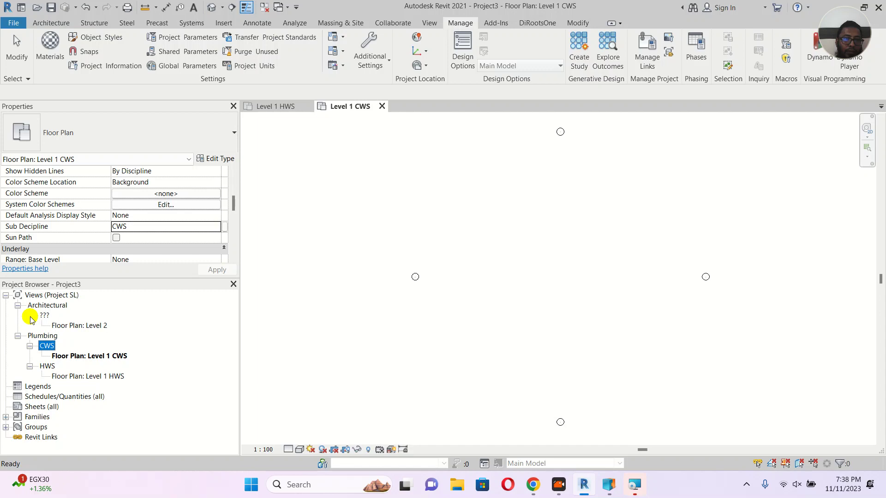
click(74, 325)
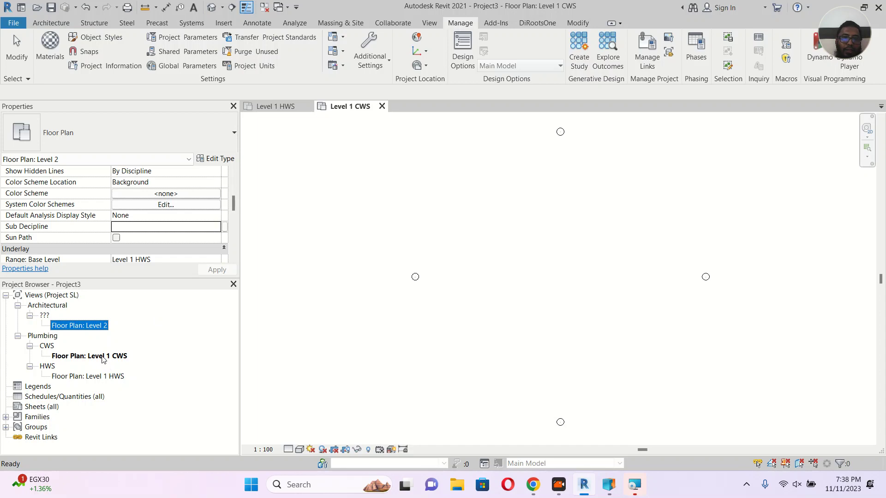
right_click(83, 326)
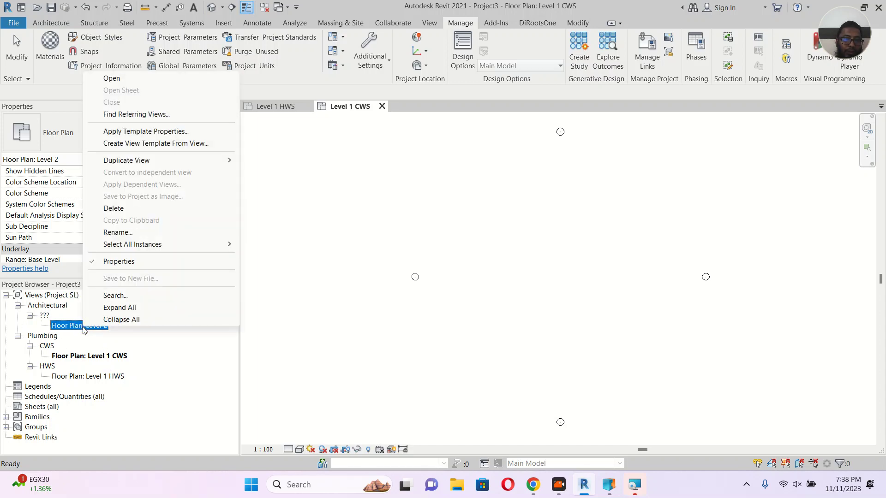
click(163, 160)
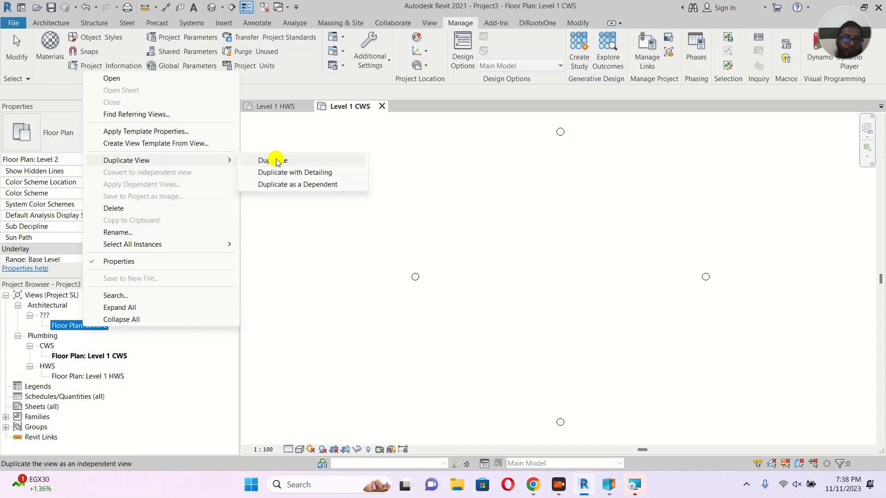
click(273, 160)
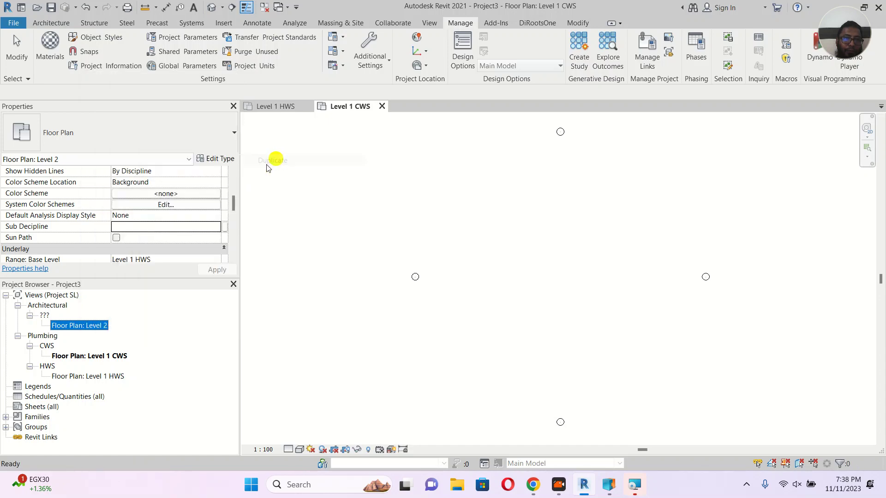
Rename the original Level 2 floor plan as Level 2 CWS, renaming the corresponding level and views as well.
click(103, 327)
right_click(102, 326)
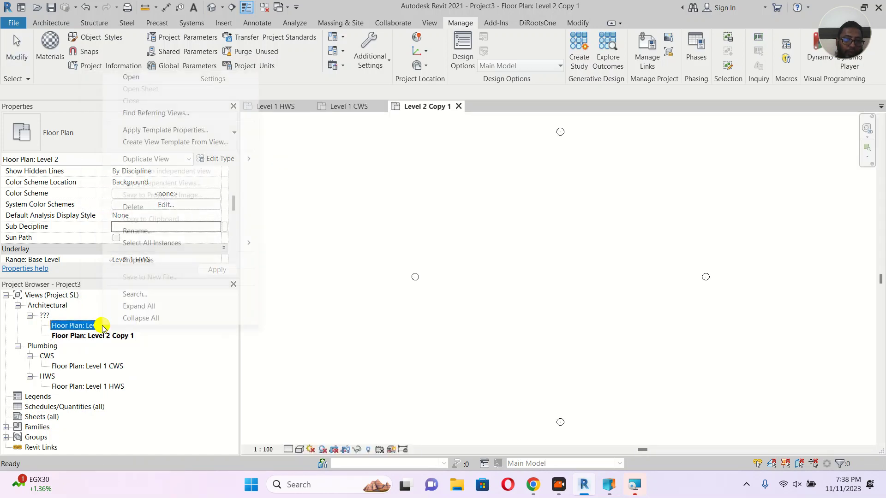
click(137, 231)
click(76, 327)
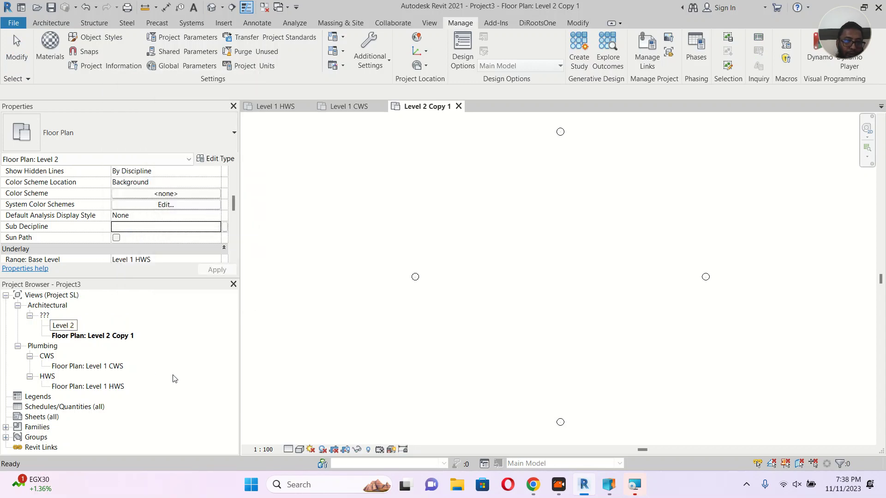
text(CWS)
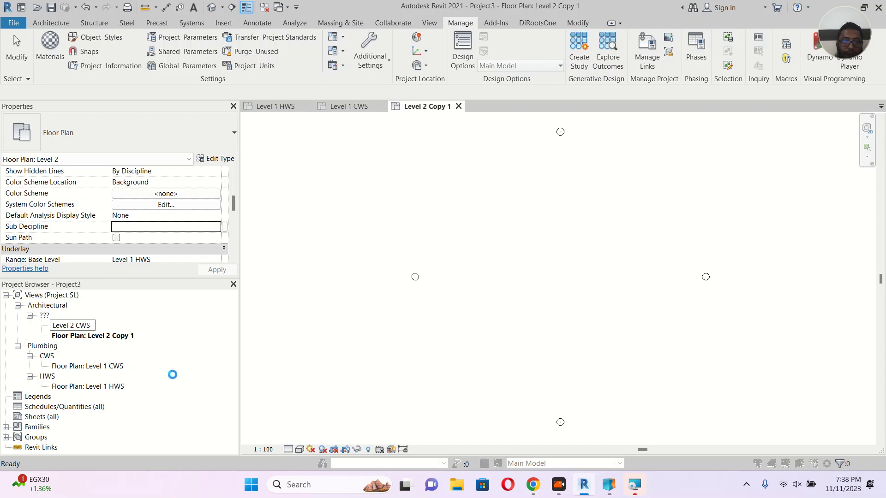
key(Return)
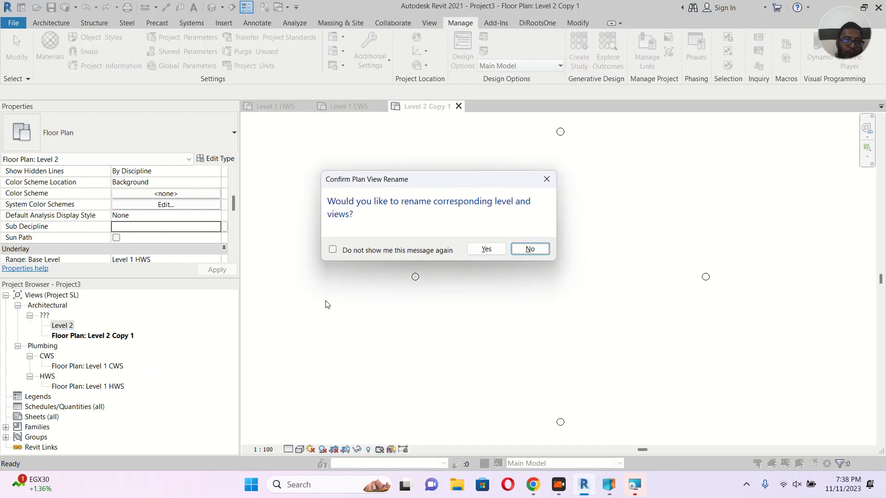
click(486, 249)
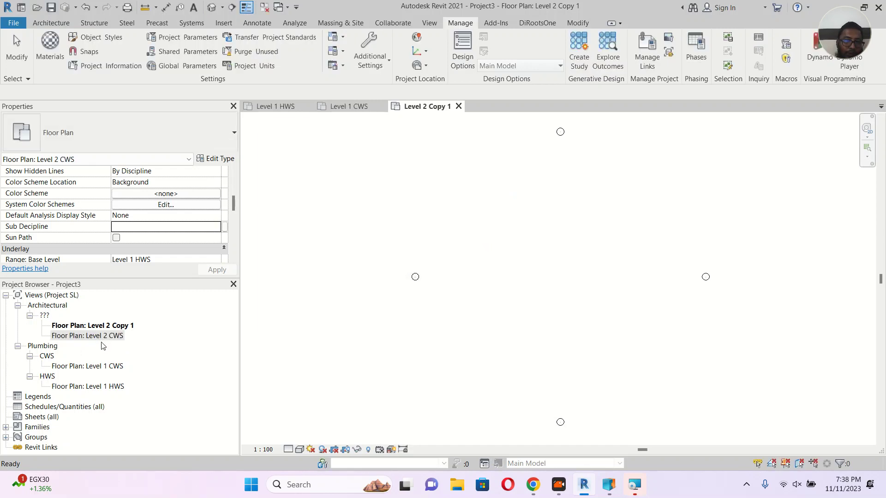
Rename the duplicated Level 2 floor plan as Level 2 HWS.
click(115, 326)
right_click(116, 327)
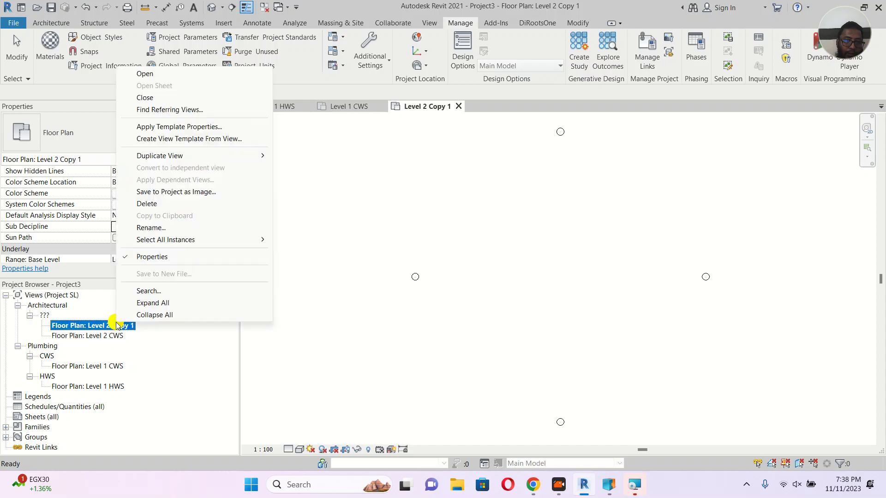
click(166, 228)
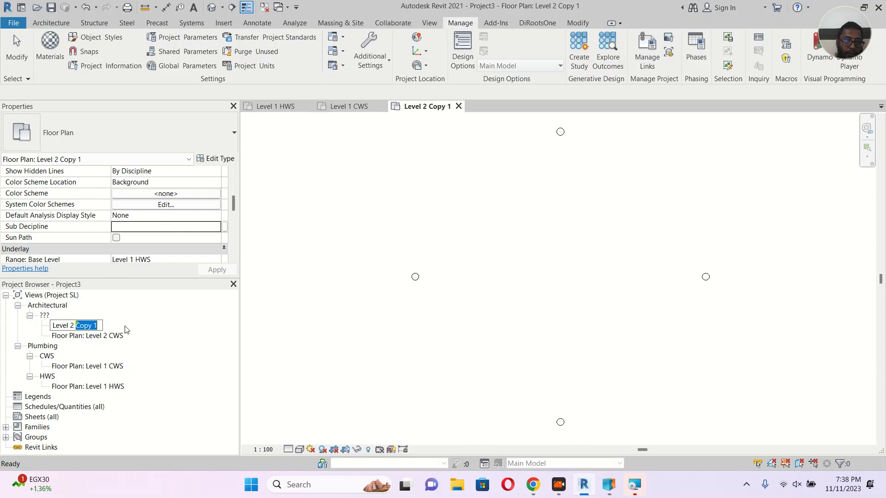
text(HWS)
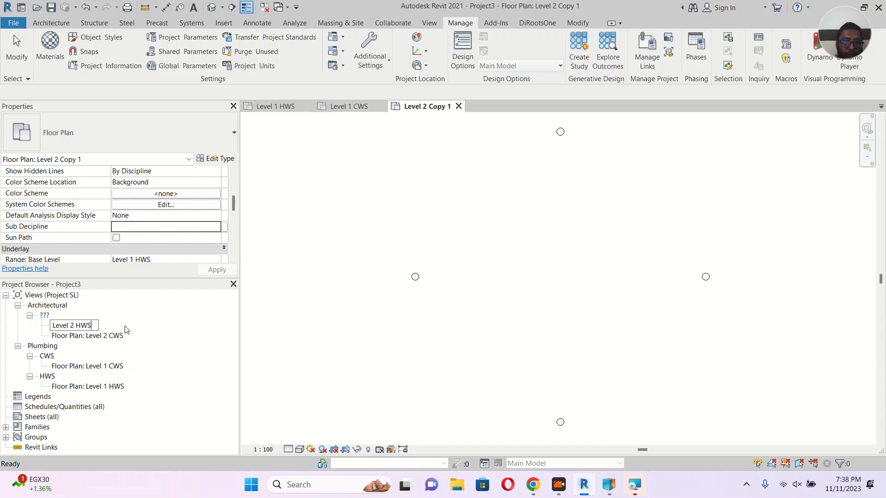
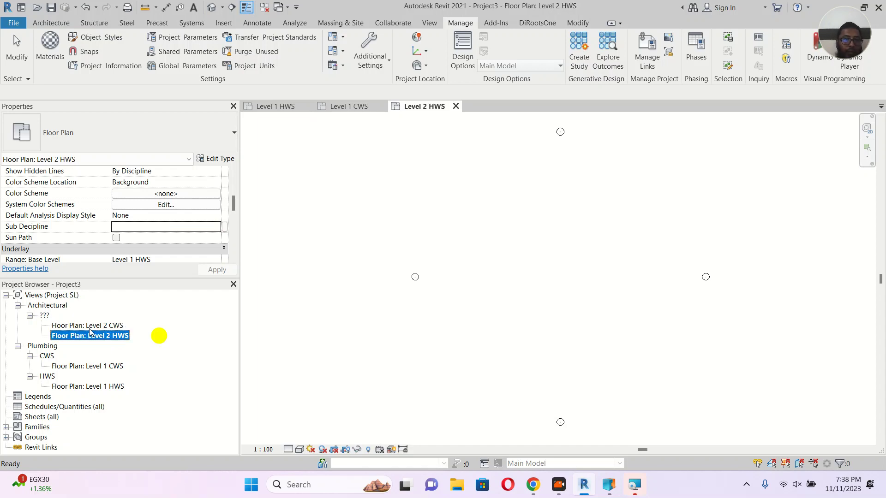
Set the Sub Decipline to CWS for the Level 2 CWS floor plan and to HWS for the Level 2 HWS floor plan.
click(92, 326)
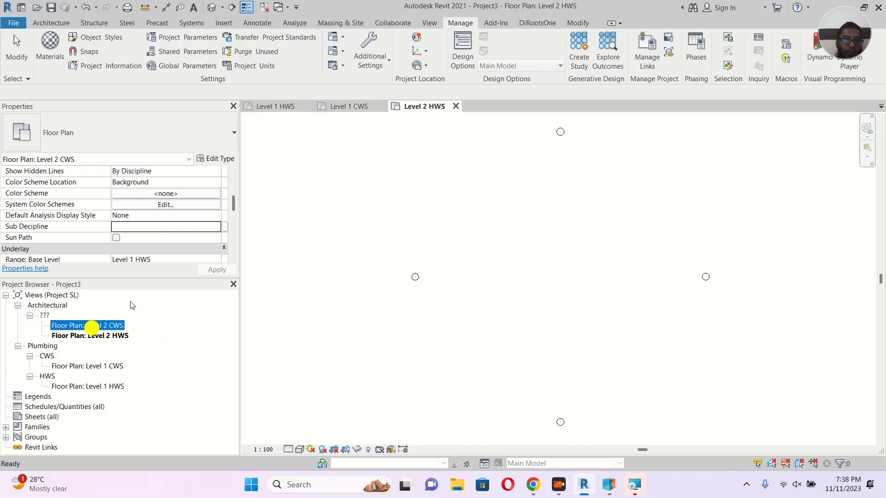
click(215, 227)
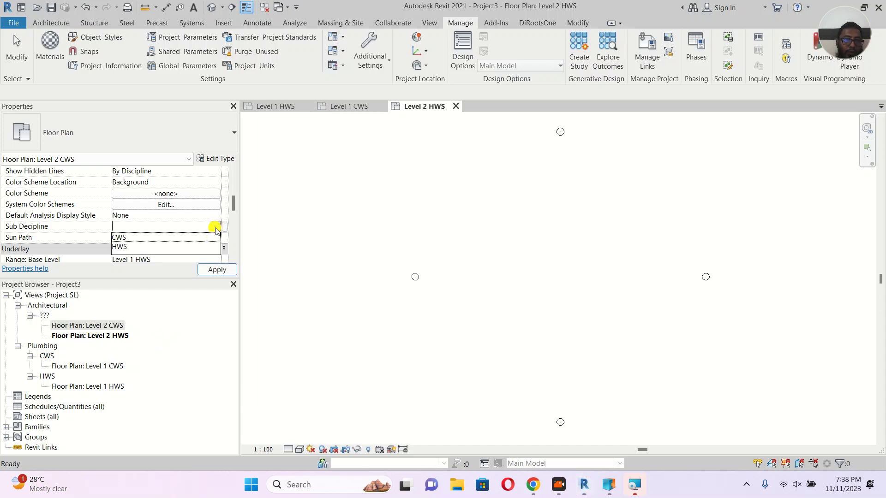
click(149, 238)
click(118, 325)
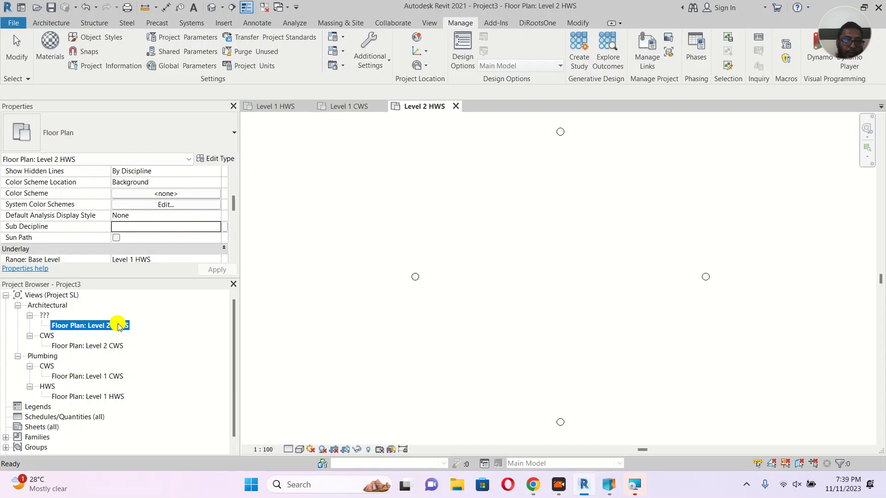
click(218, 227)
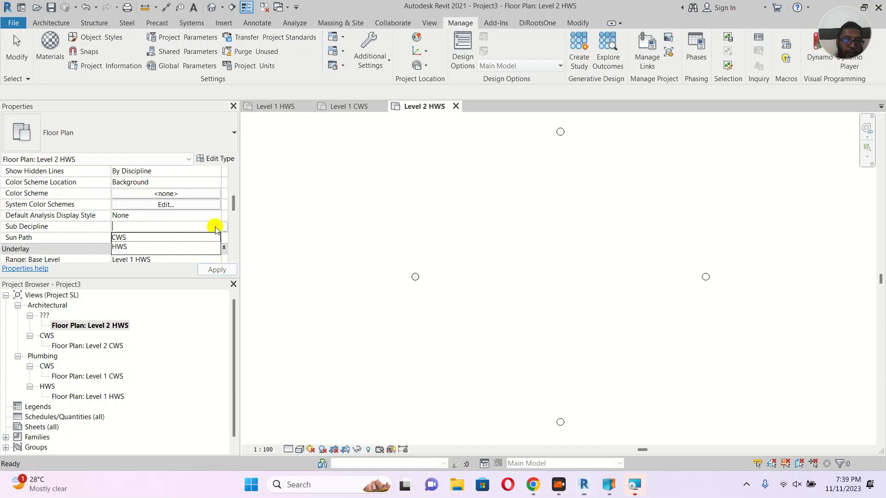
click(146, 248)
click(214, 270)
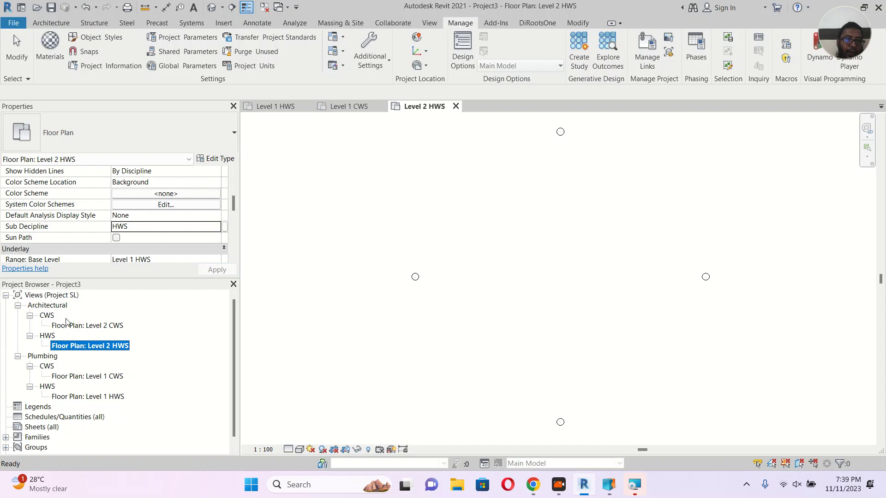
Set the Discipline of the Level 2 CWS and Level 2 HWS floor plans to Plumbing.
click(88, 326)
scroll(191, 228, up, 2)
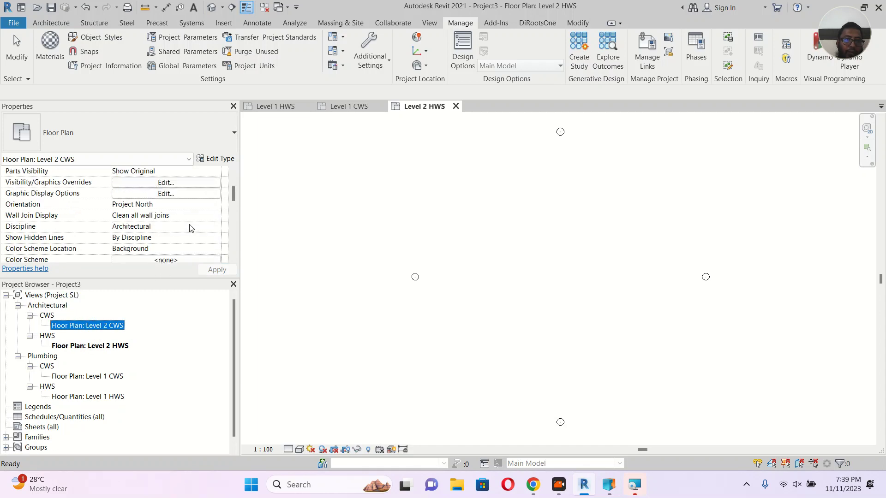
click(217, 227)
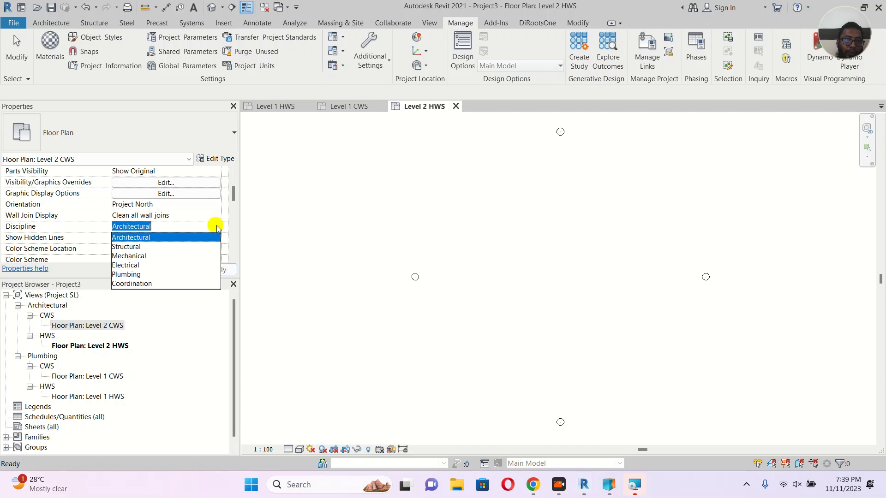
click(131, 275)
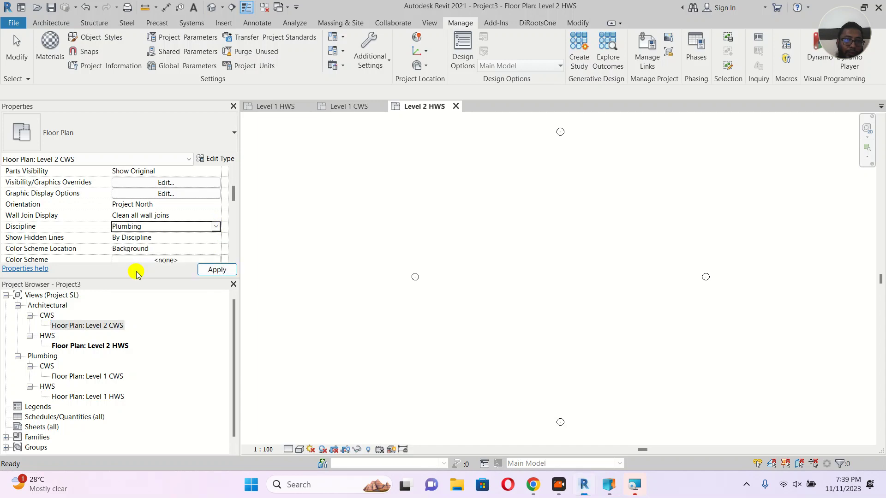
click(84, 325)
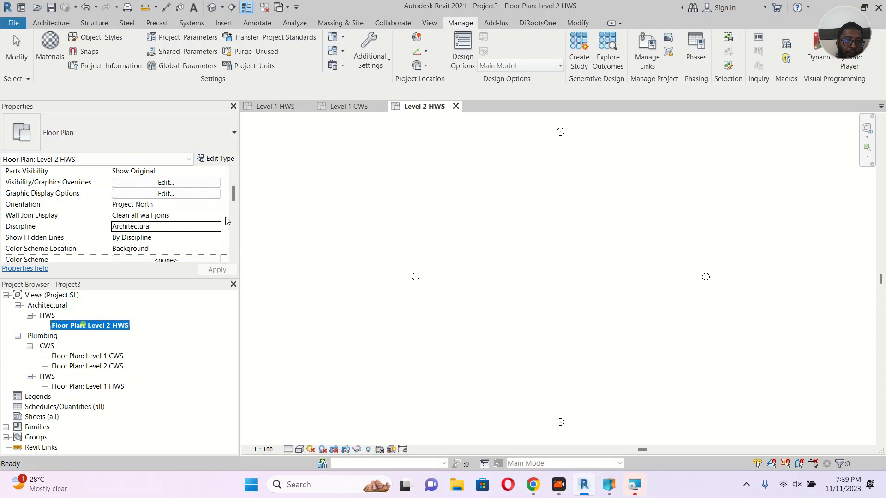
click(216, 228)
click(216, 228)
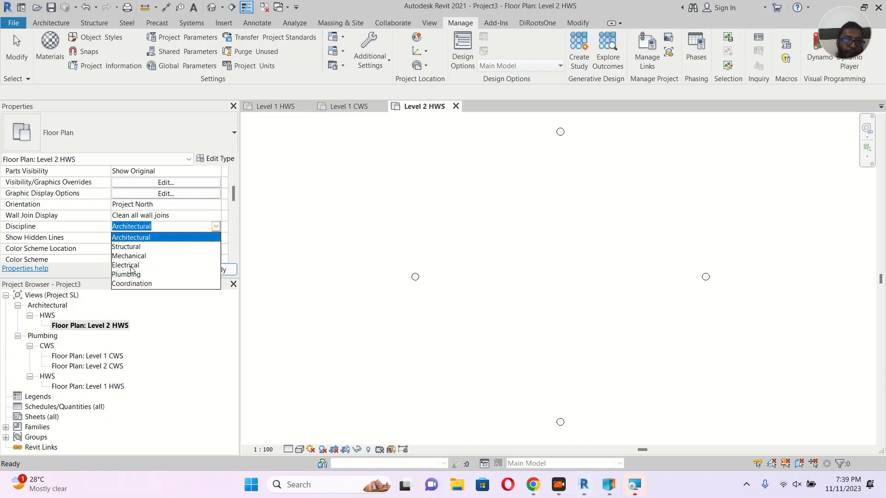
click(132, 273)
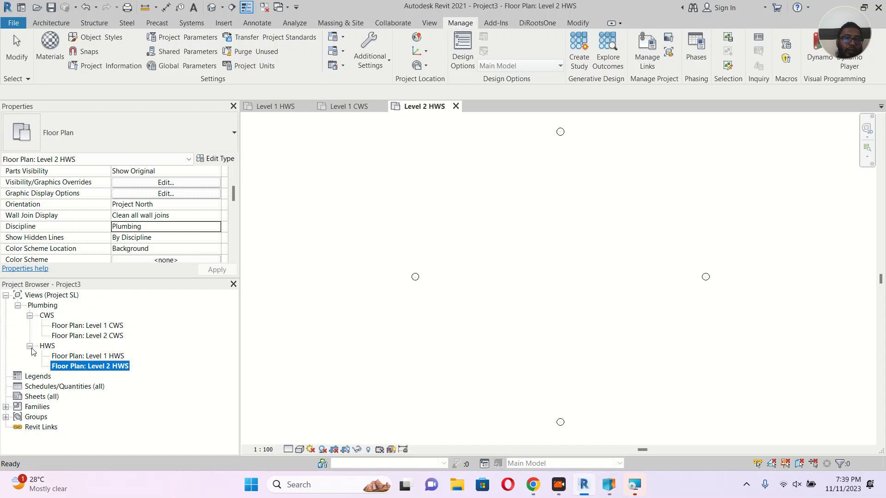
click(157, 336)
click(111, 326)
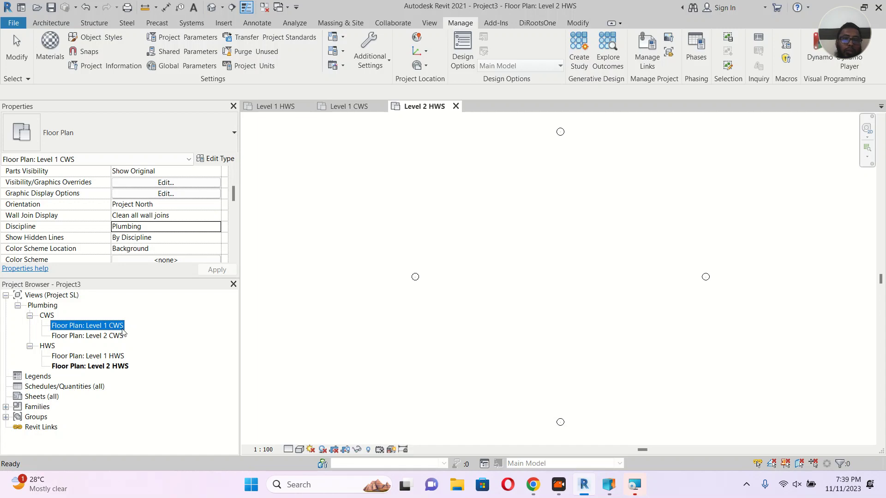
Duplicate the Level 1 CWS floor plan and rename the copy as Level 1 CWSR.
right_click(117, 326)
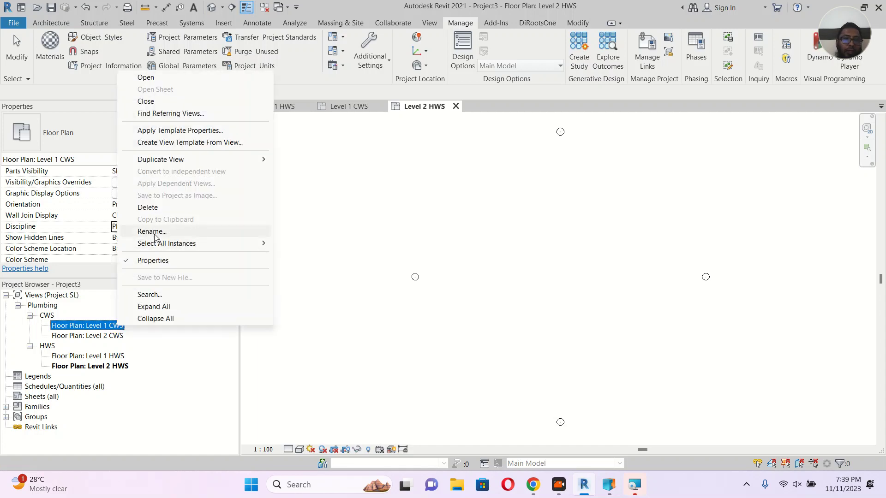
mouse_move(194, 164)
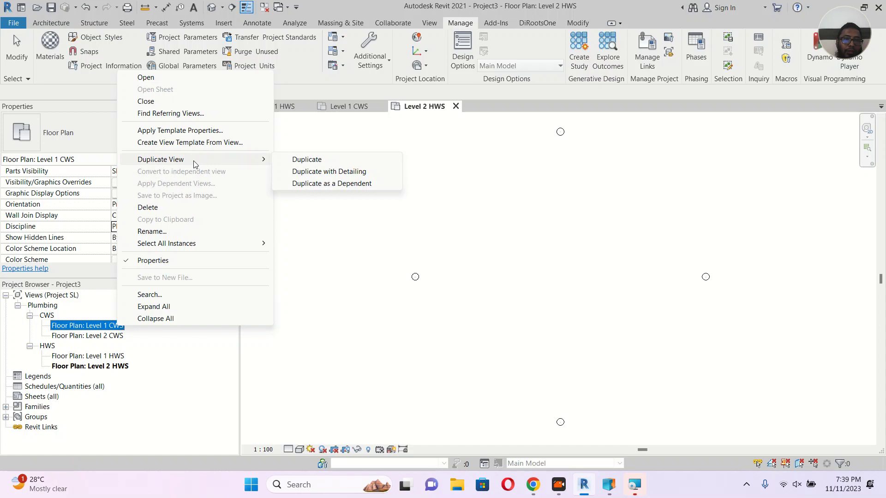
click(312, 160)
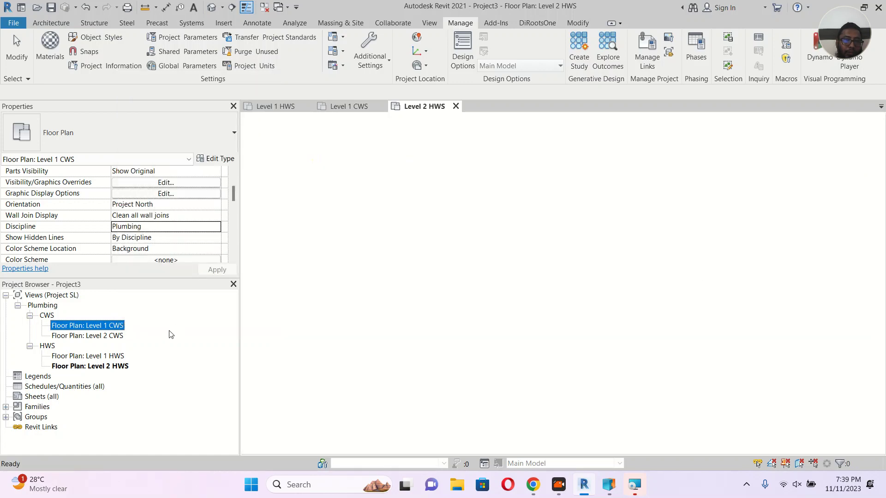
right_click(137, 337)
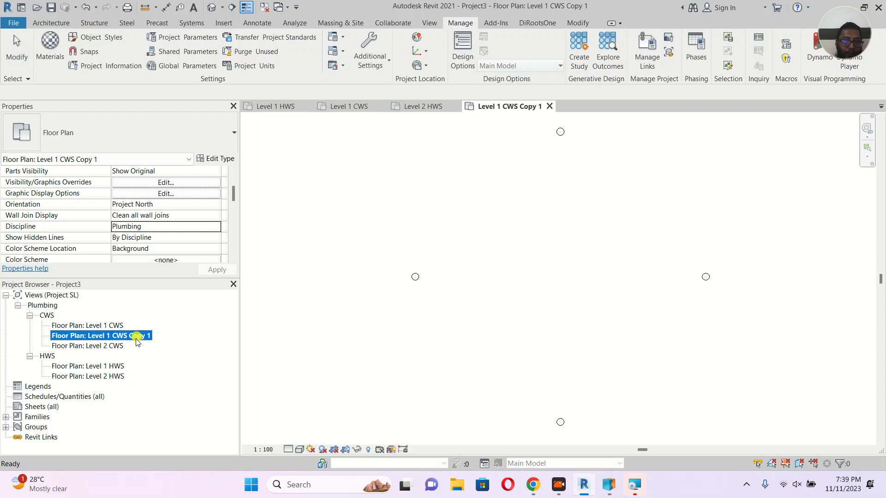
click(177, 243)
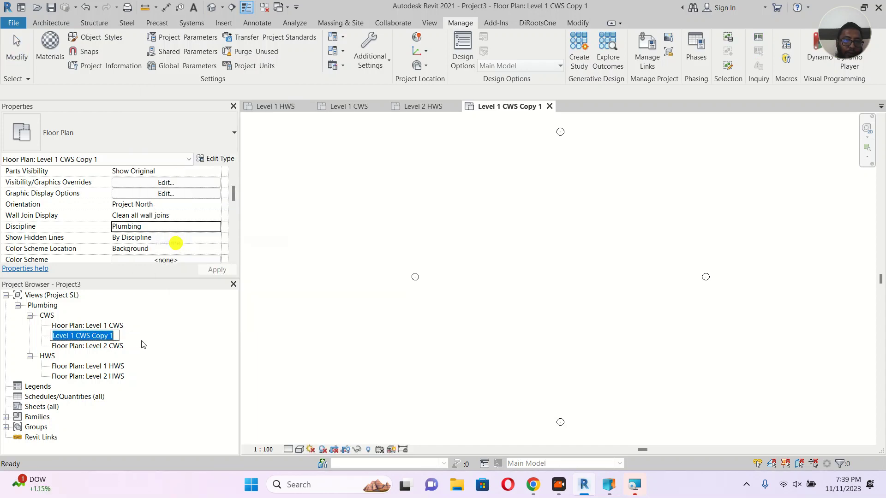
drag(91, 336, 121, 338)
text(R)
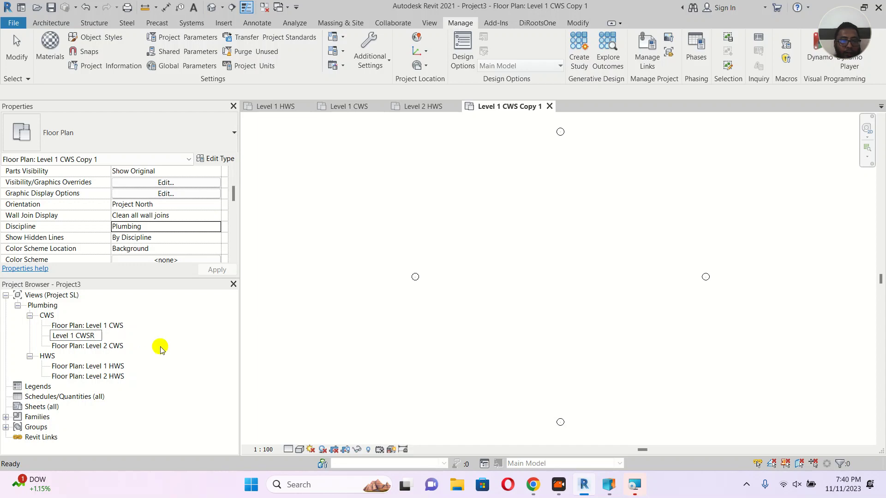
key(Return)
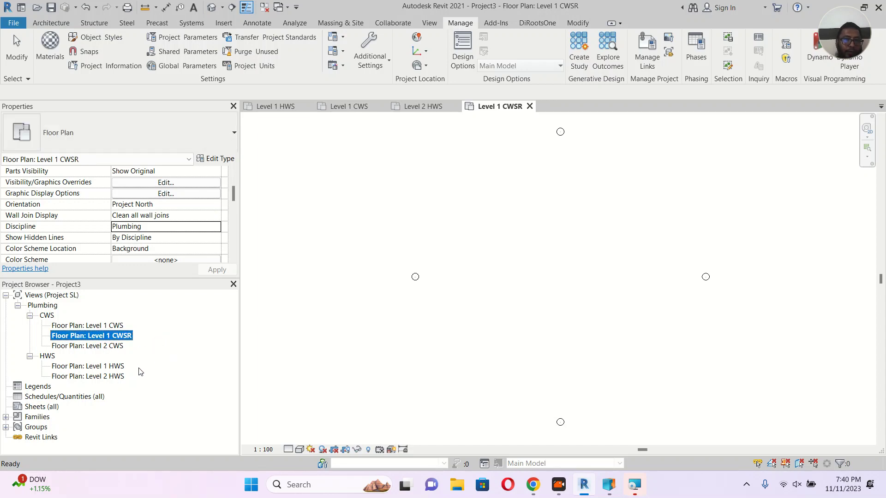
Duplicate the Level 2 CWS floor plan and rename the copy as Level 2 CWSR.
click(118, 347)
right_click(119, 347)
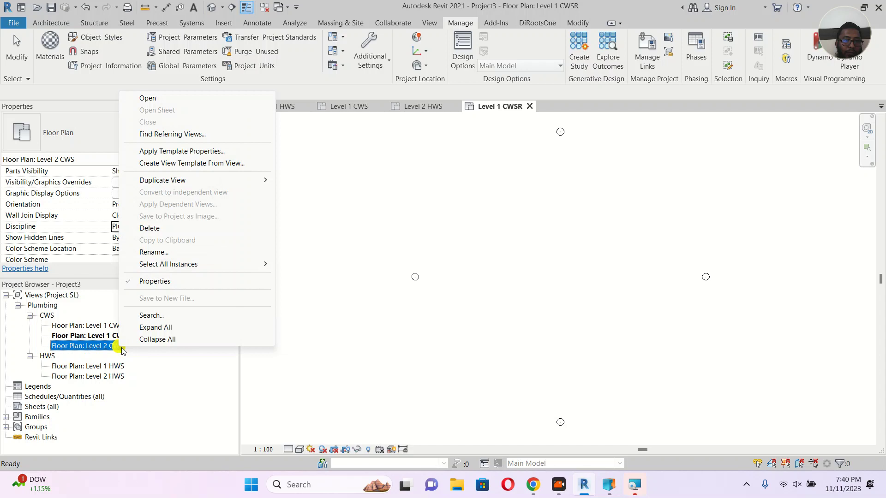
mouse_move(183, 182)
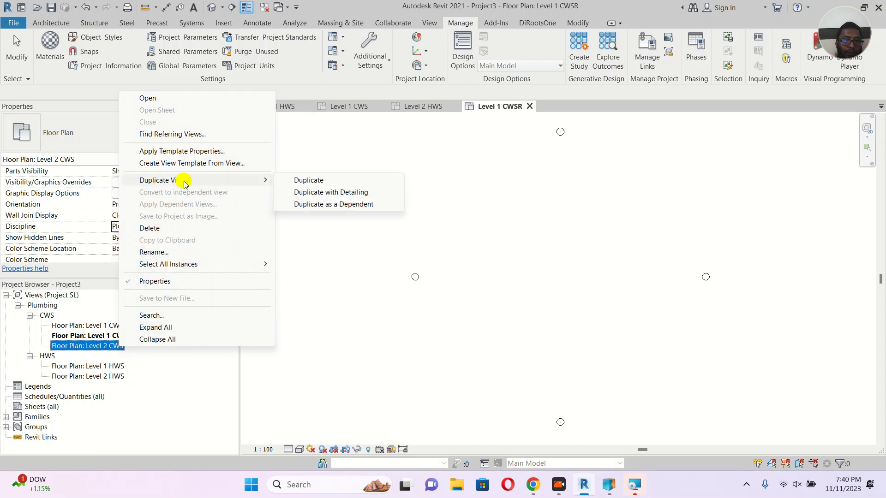
click(323, 183)
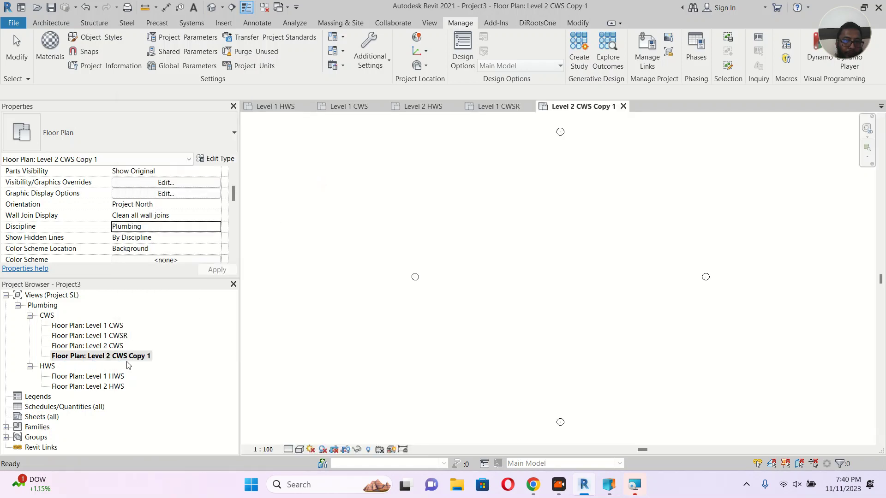
right_click(139, 363)
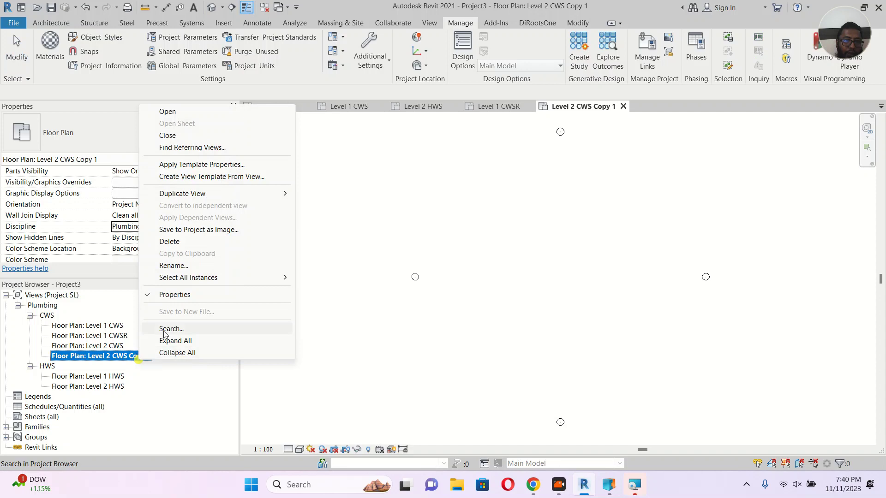
click(176, 264)
drag(92, 356, 137, 366)
key(BackSpace)
key(BackSpace)
key(BackSpace)
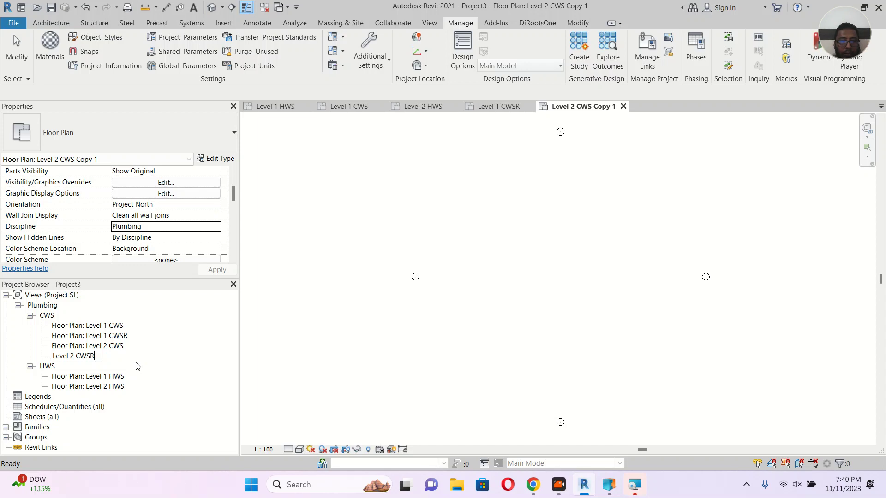
click(174, 357)
Set the Sub Decipline of the Level 1 CWSR floor plan to CWSR.
click(121, 338)
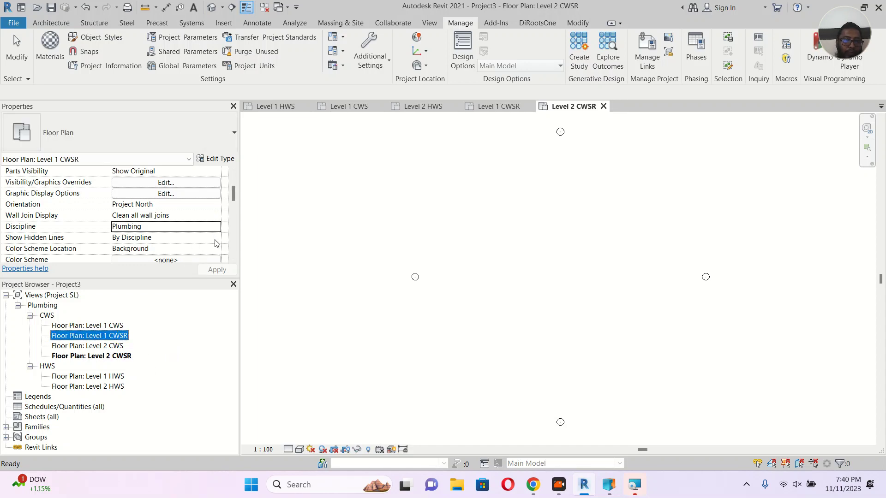
scroll(217, 244, down, 2)
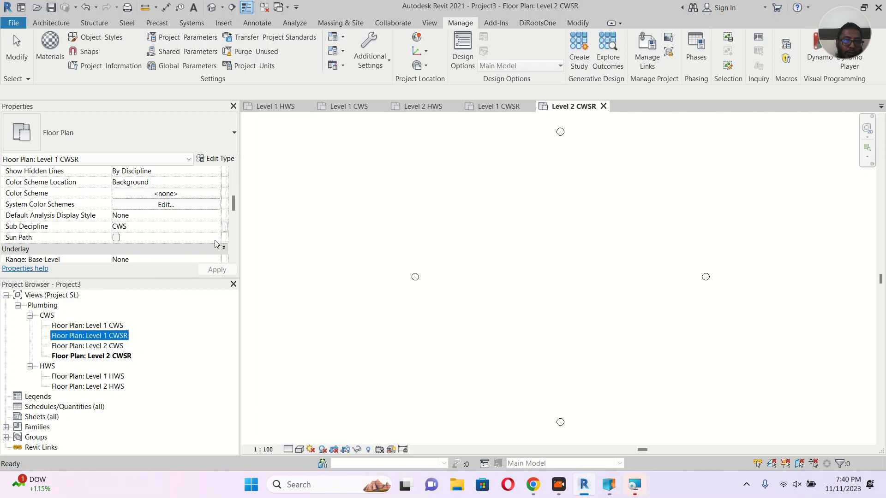
click(195, 226)
text(R)
key(Return)
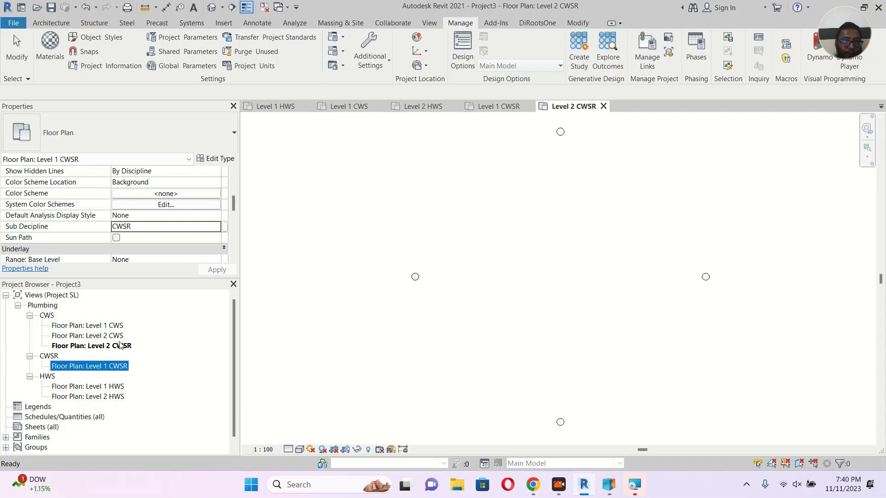
Set the Sub Decipline of the Level 2 CWSR floor plan to CWSR.
click(120, 346)
click(155, 225)
click(154, 225)
text(R)
click(162, 238)
click(219, 271)
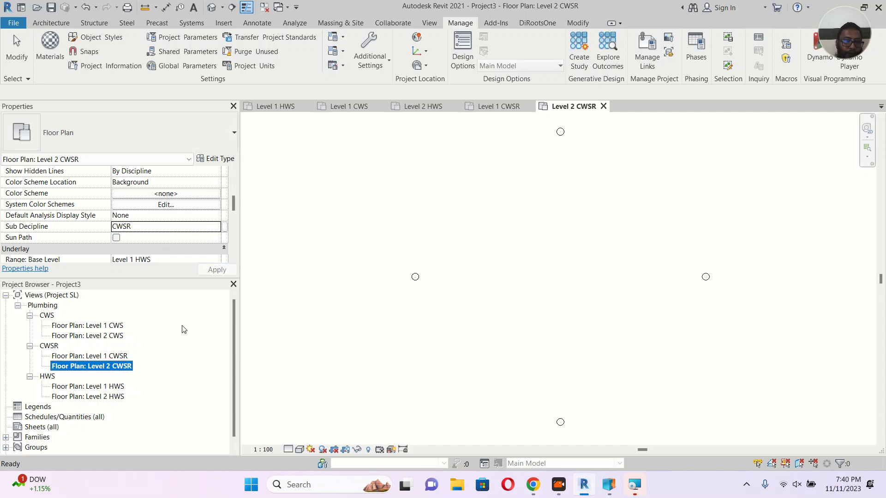
Review the floor plans grouped under CWS and CWSR and their Sub Decipline values.
click(52, 347)
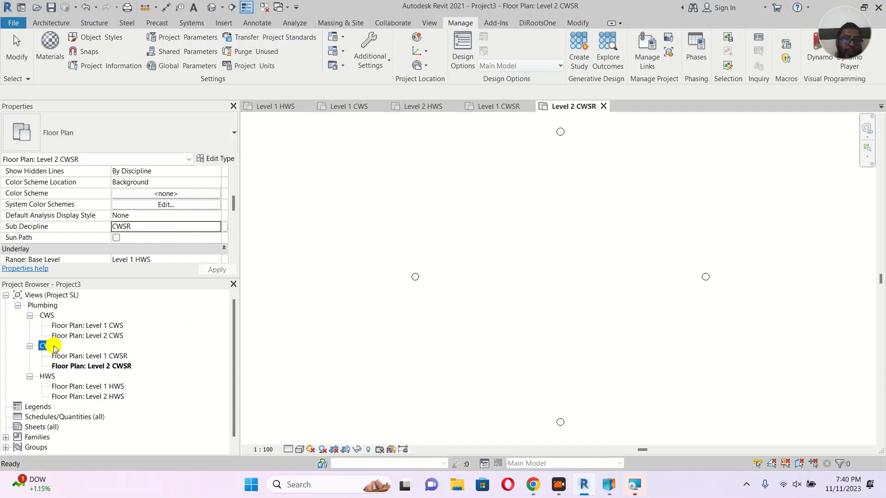
click(50, 316)
click(110, 325)
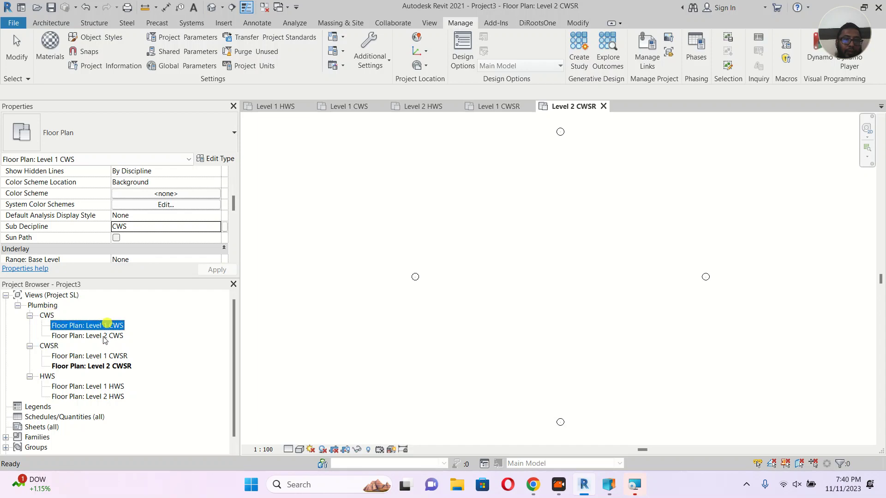
click(103, 337)
click(50, 346)
click(93, 356)
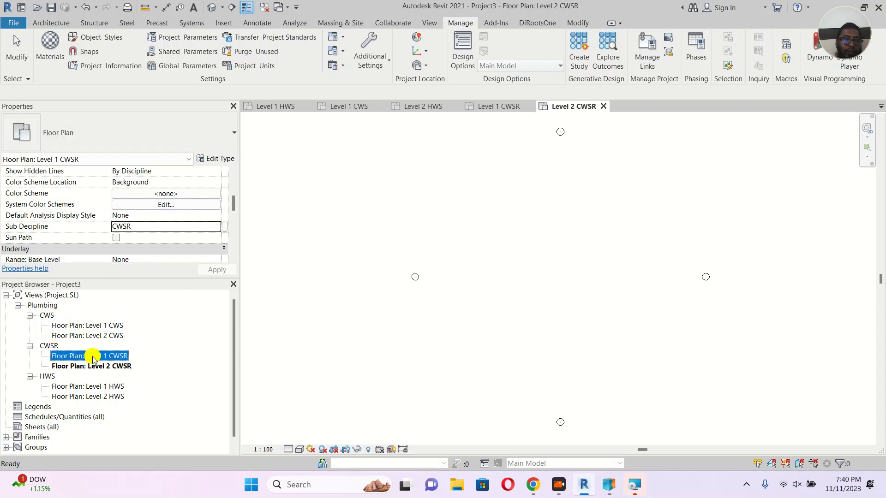
click(99, 366)
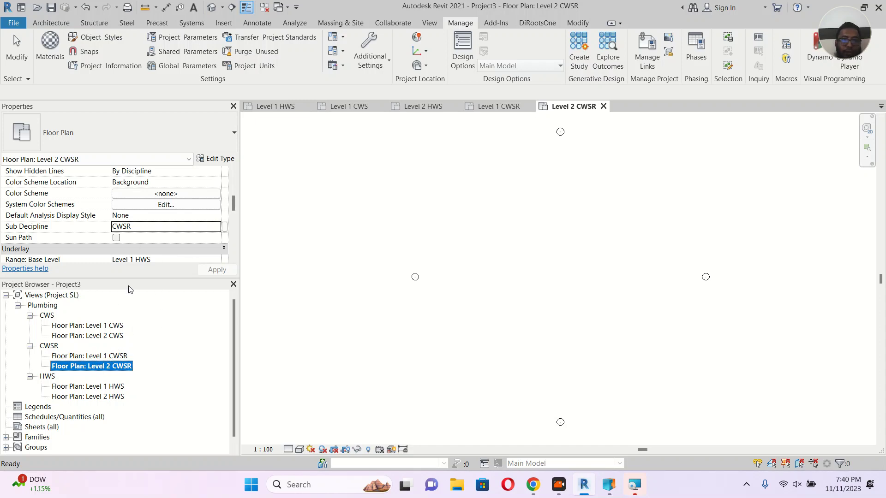
click(169, 344)
click(119, 327)
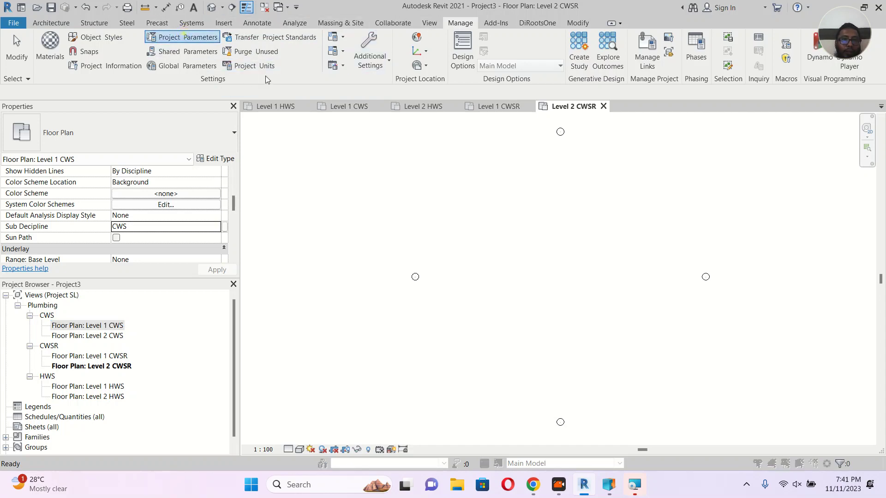
Start a new project parameter named Finish in the Common discipline.
click(184, 37)
click(476, 187)
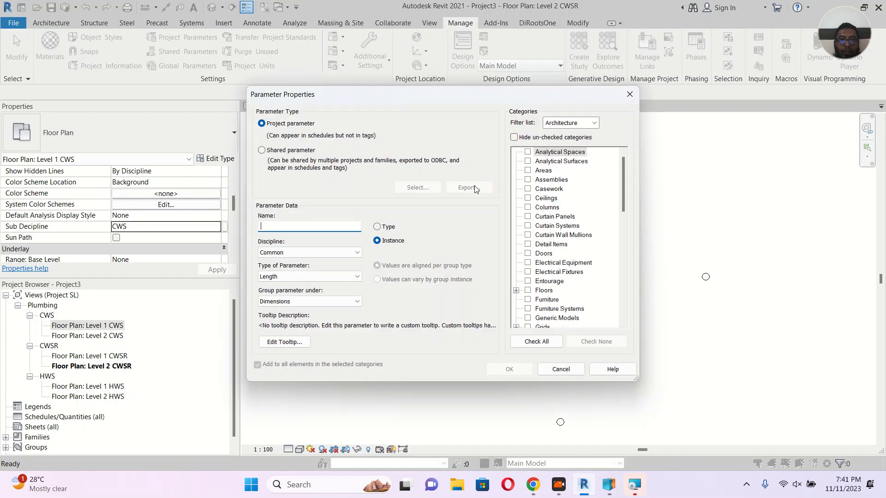
click(294, 228)
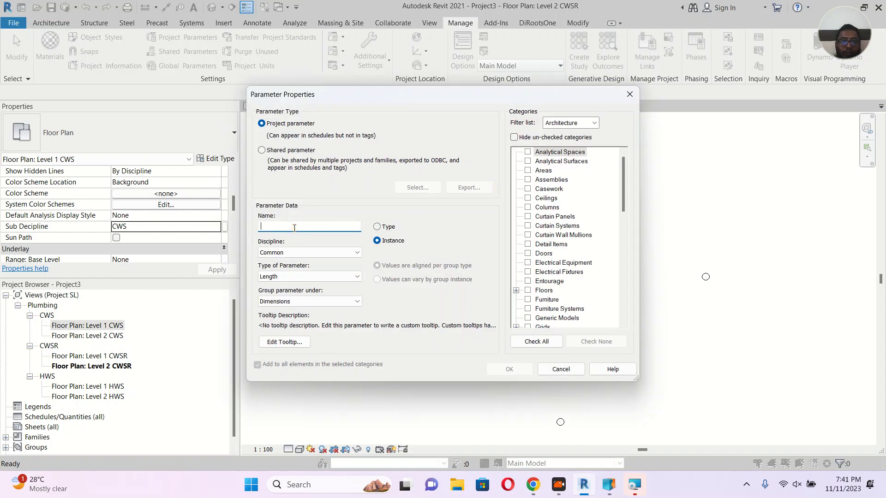
text(fl)
key(BackSpace)
text(Fl)
click(301, 253)
click(301, 256)
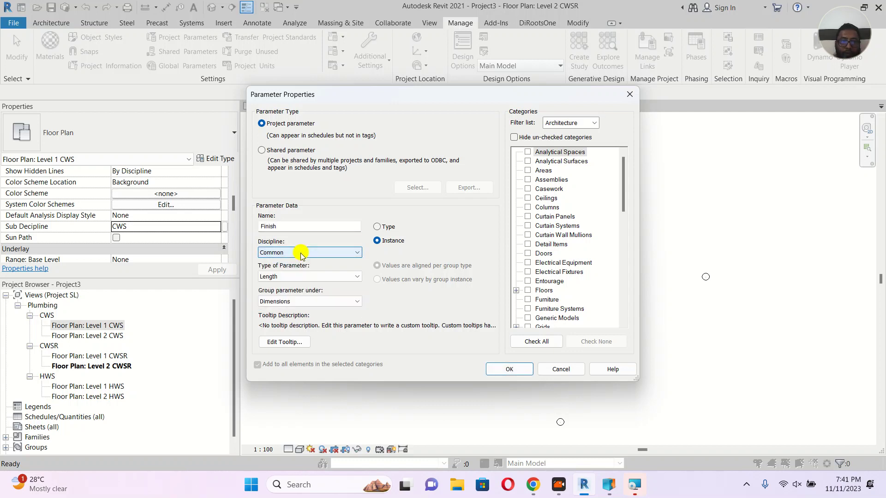
Make Finish a Text parameter and group it under Graphics.
click(304, 277)
click(298, 287)
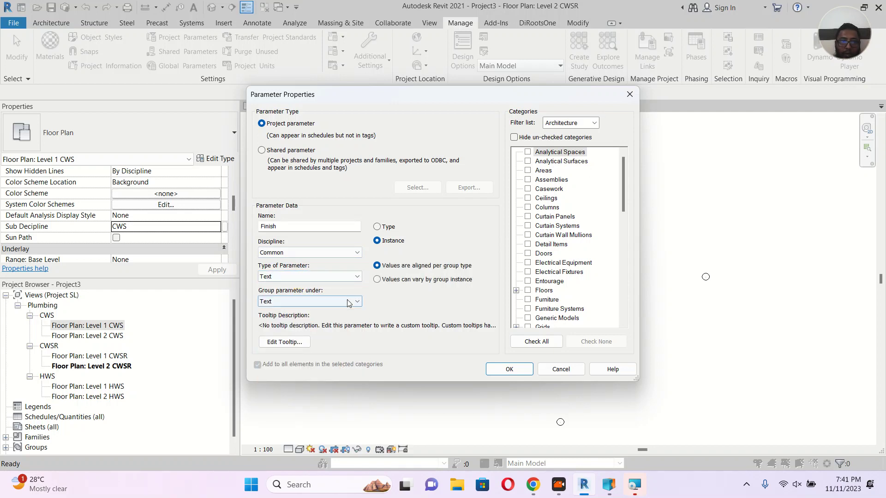
click(310, 301)
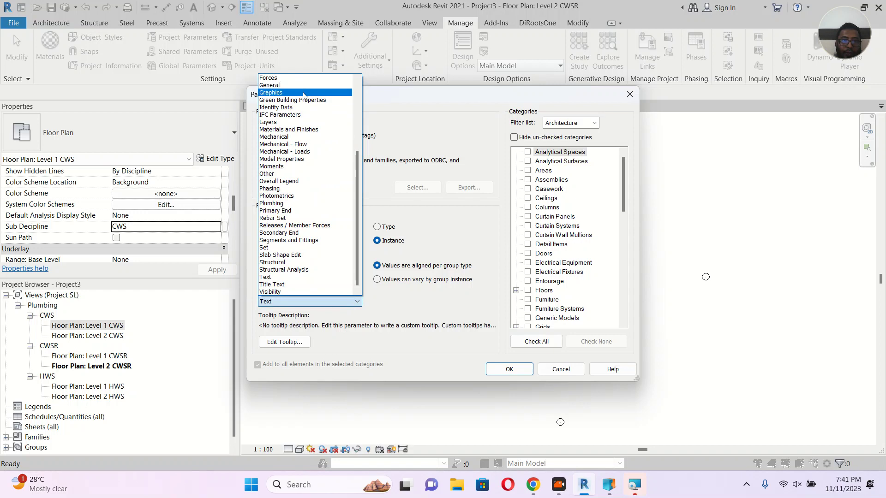
click(304, 92)
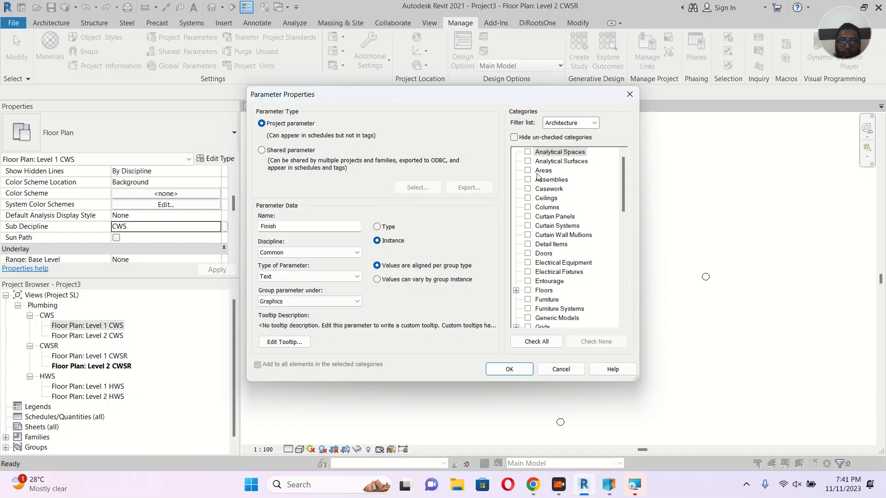
Apply the Finish parameter to the Views category and create it without assigning a value.
click(554, 153)
key(v)
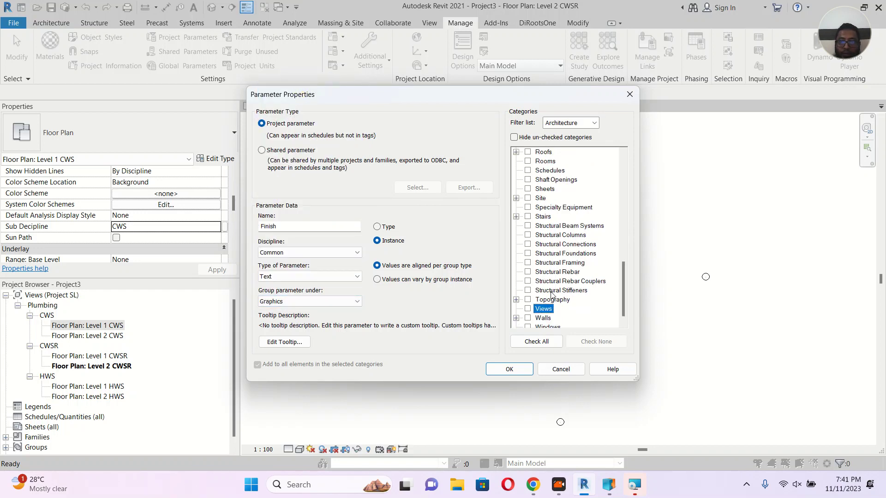
key(space)
click(510, 370)
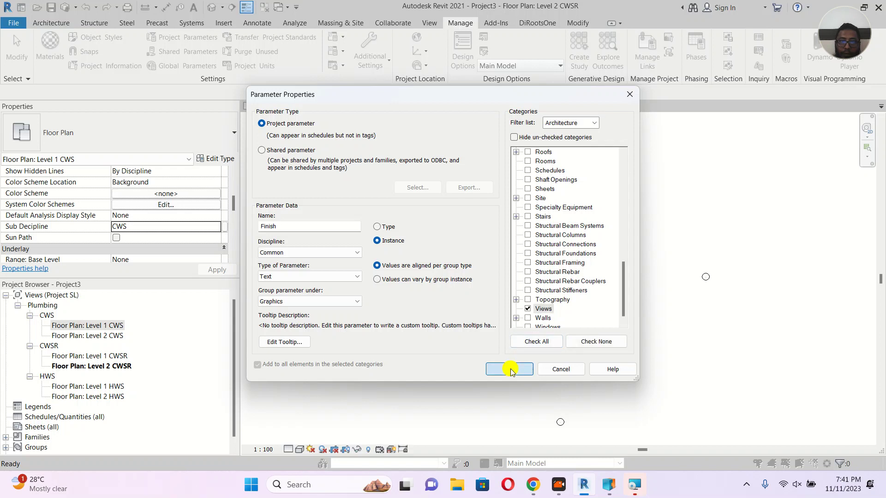
click(471, 275)
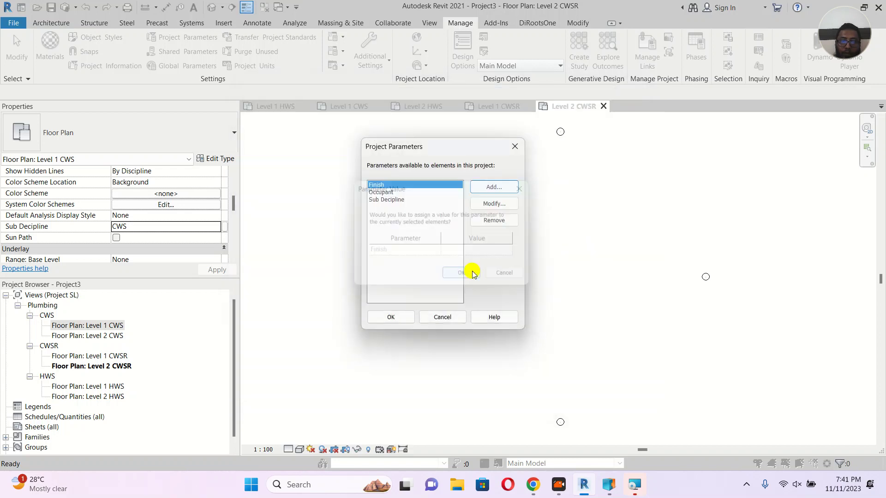
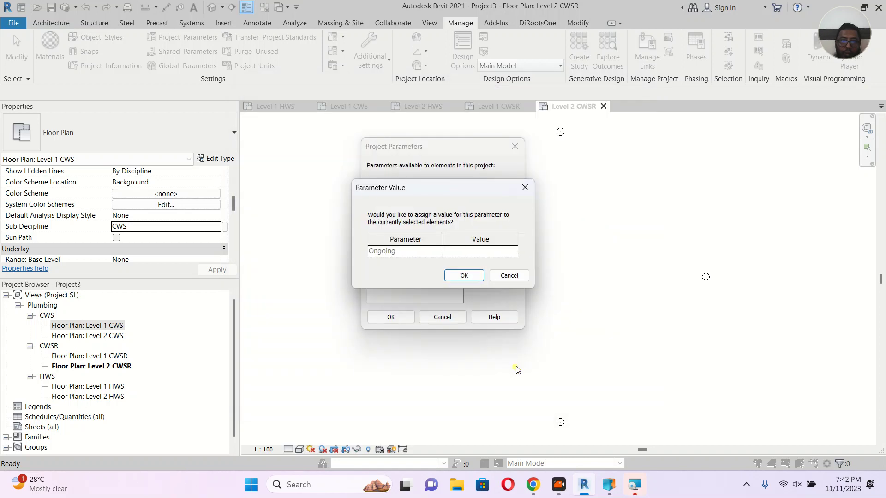
Accept the Ongoing parameter without assigning a value and apply the project parameter changes.
click(463, 275)
click(395, 318)
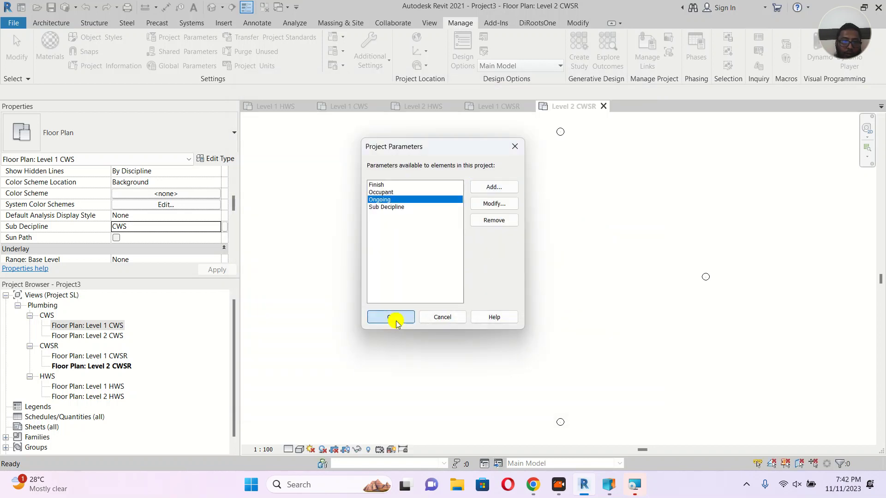
Set the Finish parameter of the Level 1 CWS floor plan to Finish.
click(103, 325)
key(F2)
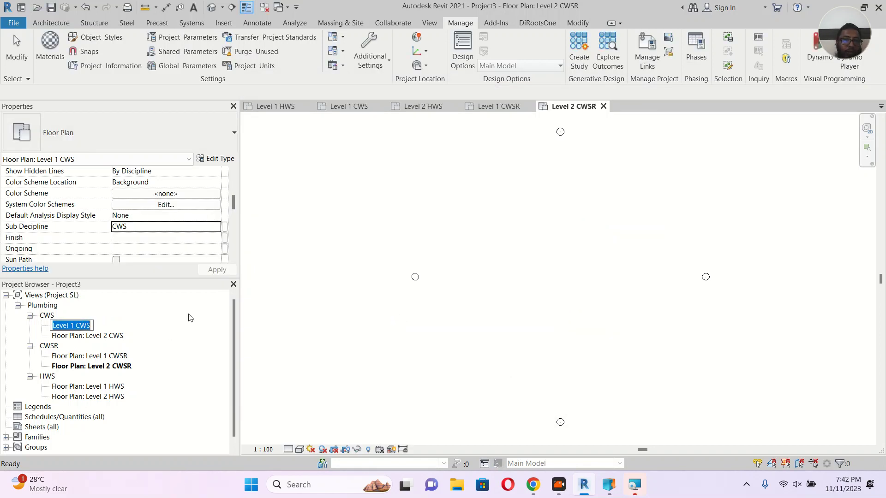
key(Escape)
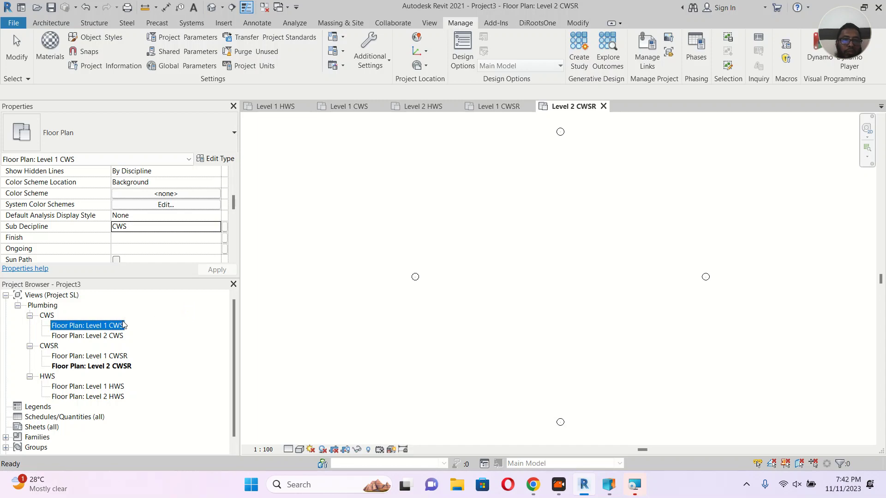
click(170, 239)
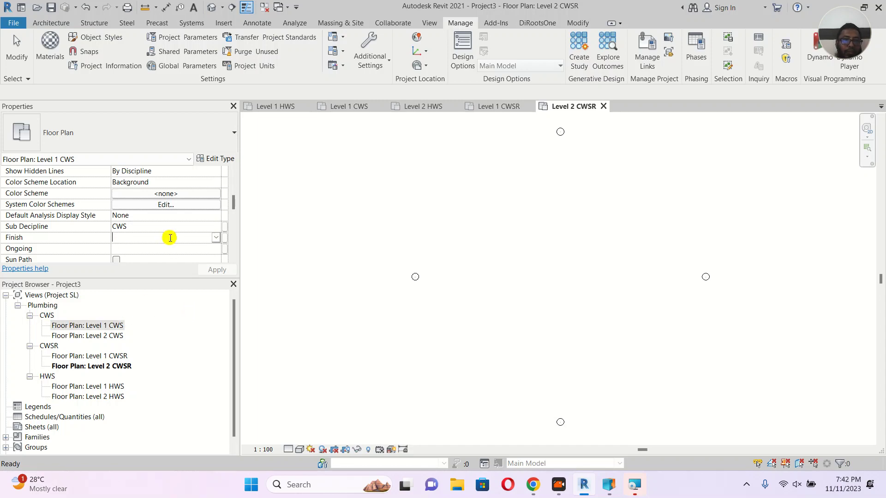
text(Finish)
key(Return)
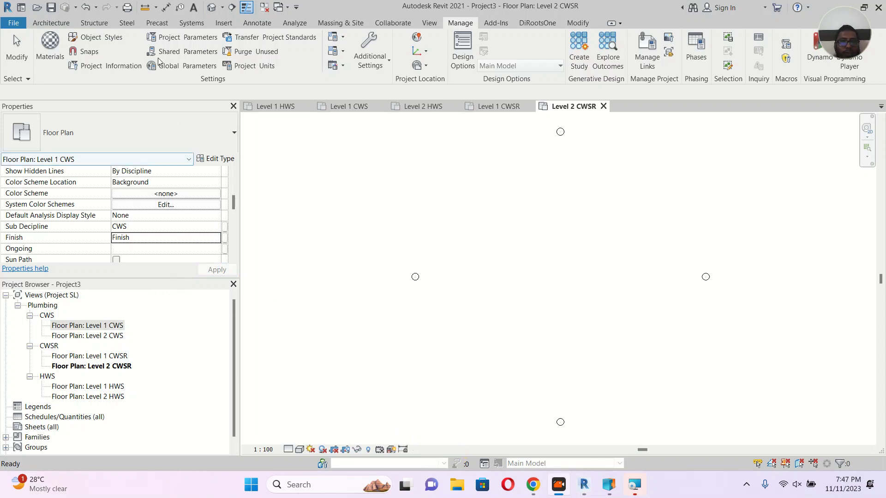
Remove the Finish and Ongoing parameters from the project parameters.
click(185, 40)
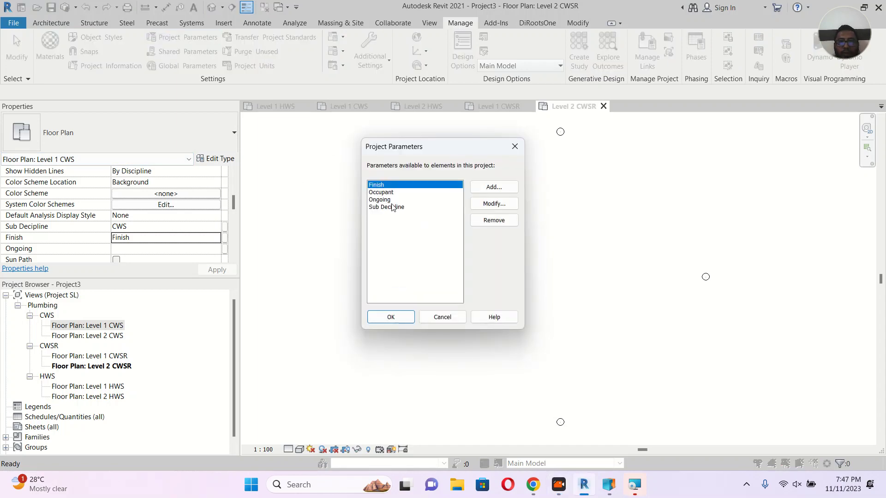
click(498, 220)
click(473, 253)
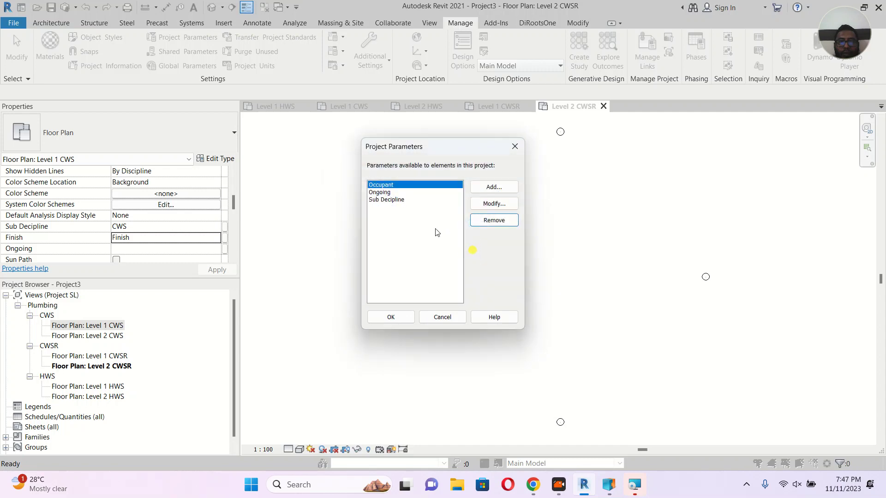
click(387, 193)
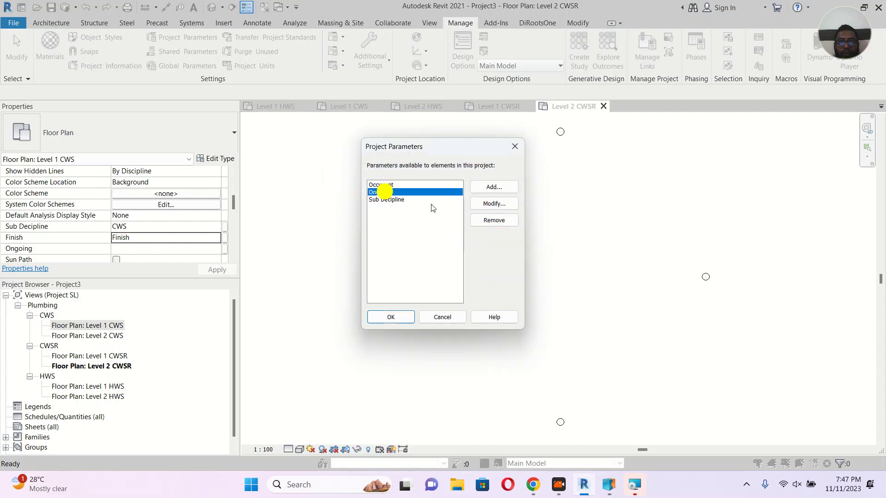
click(501, 224)
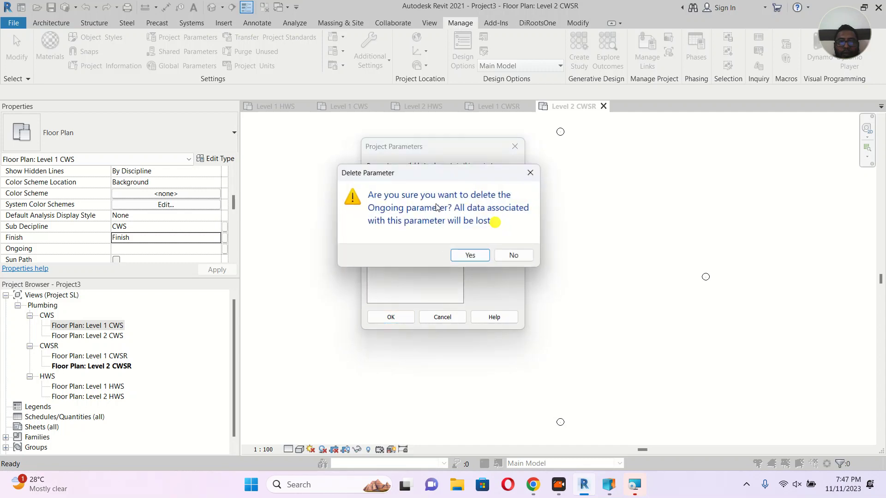
click(467, 252)
Define a new Text project parameter named Status in the Common discipline, grouped under Graphics.
click(494, 187)
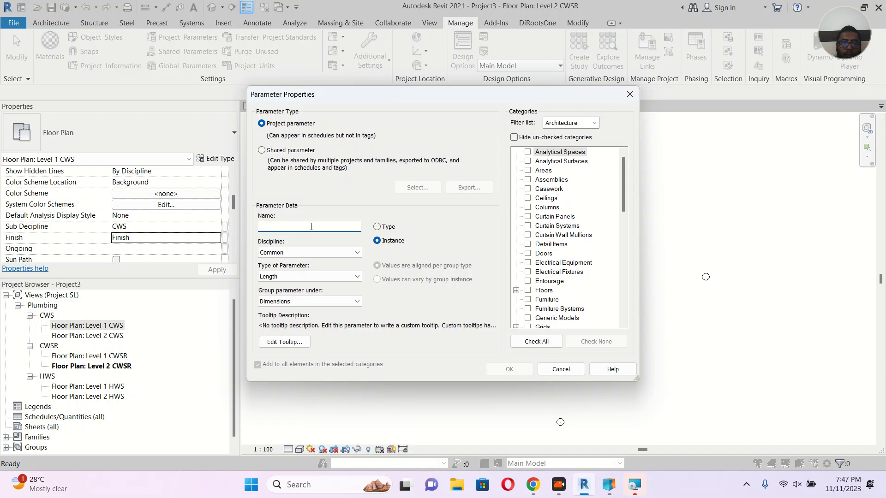
text(Status)
click(326, 253)
click(326, 251)
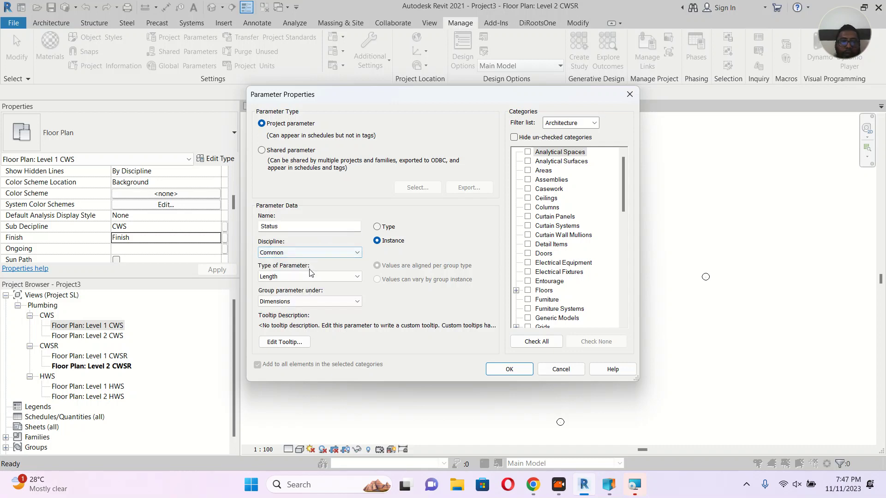
click(308, 276)
click(290, 286)
click(300, 297)
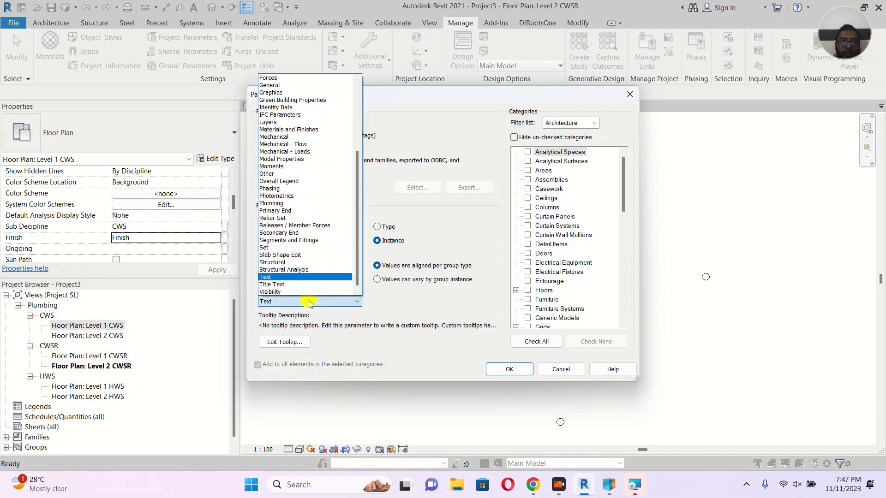
click(280, 97)
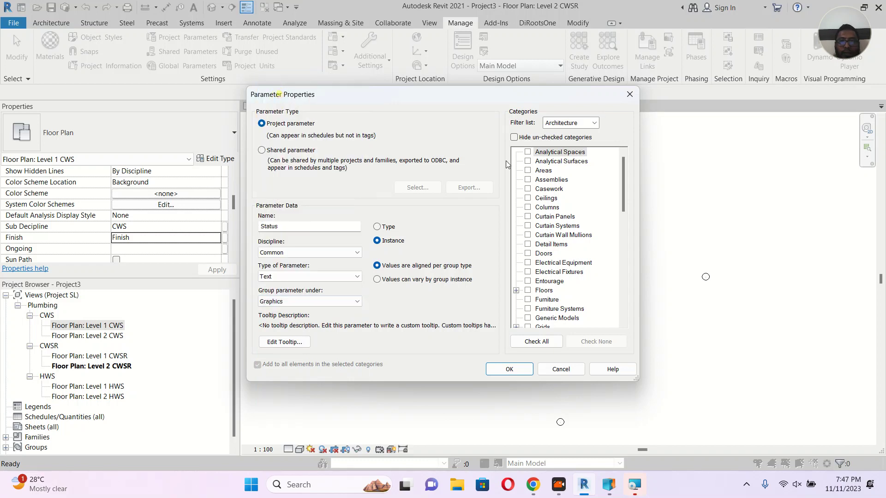
Apply the Status parameter to the Views category and create it without assigning a value.
click(534, 154)
key(v)
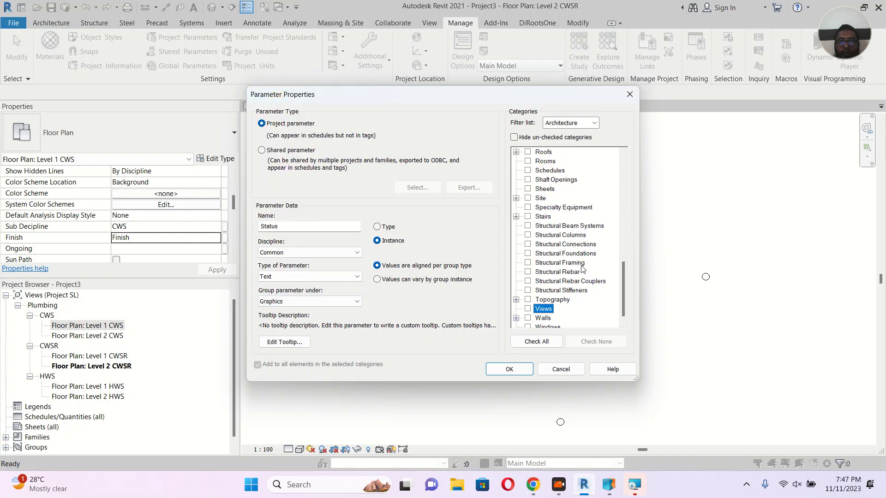
click(509, 369)
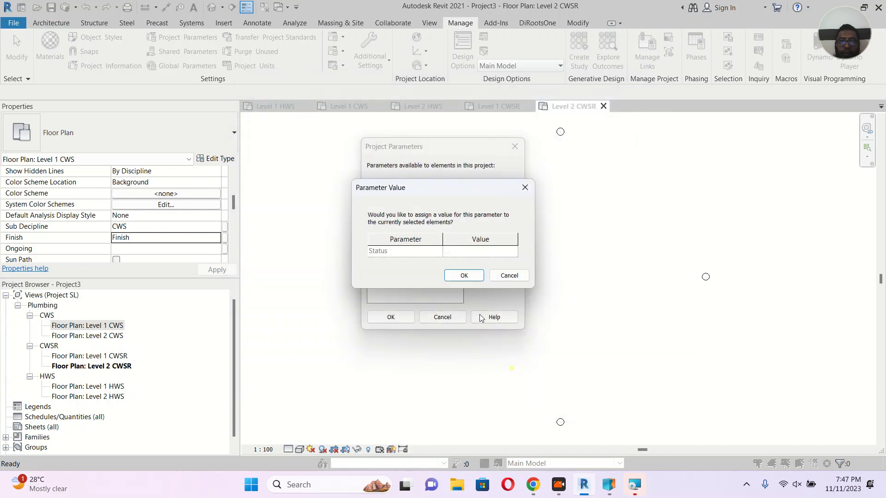
click(467, 277)
click(388, 318)
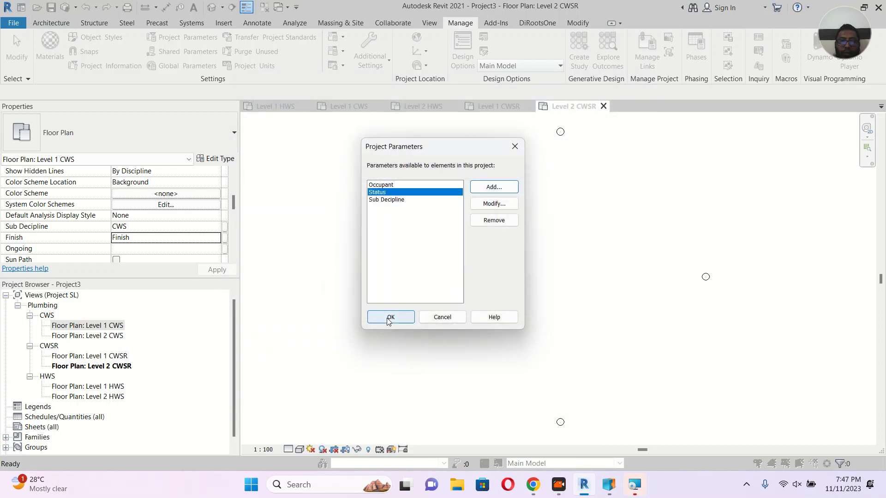
Set the Status of the Level 1 CWS floor plan to Finish and compare it with Level 2 CWSR.
click(145, 238)
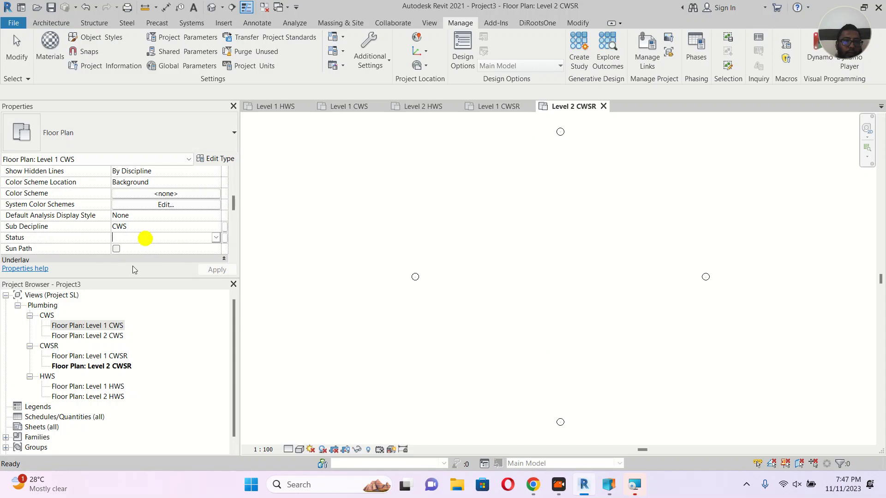
click(118, 325)
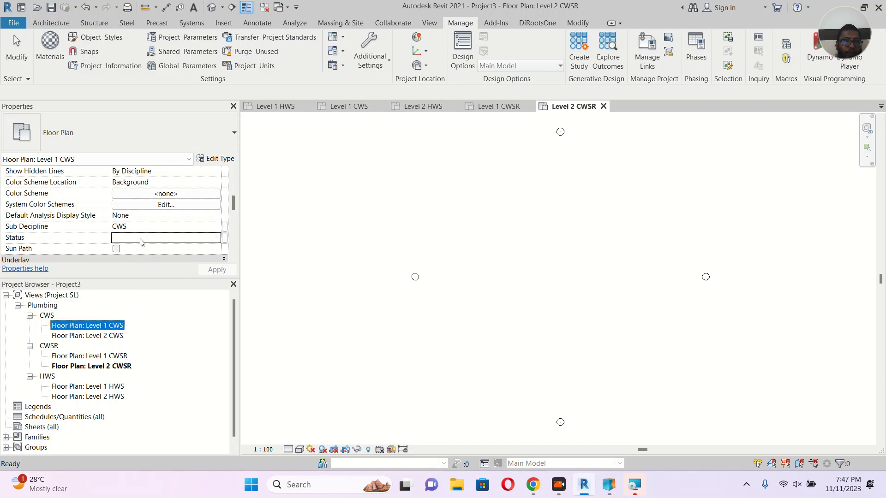
click(142, 240)
text(Finish)
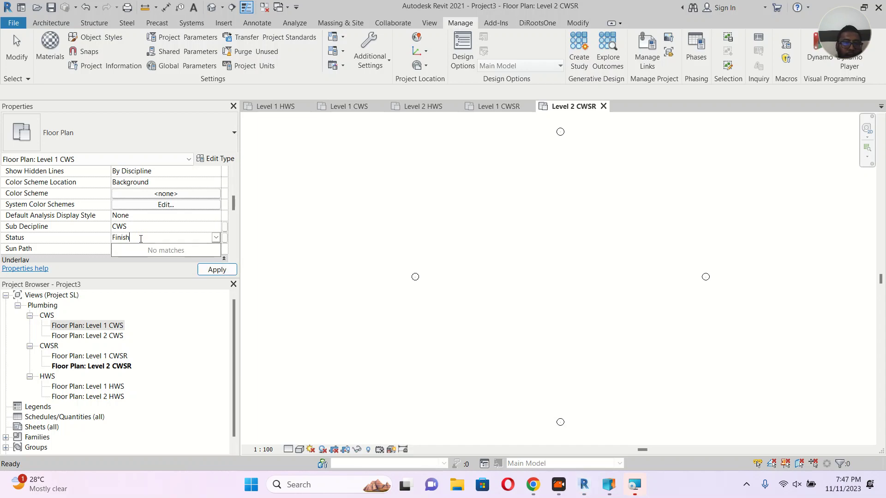
click(223, 270)
click(113, 367)
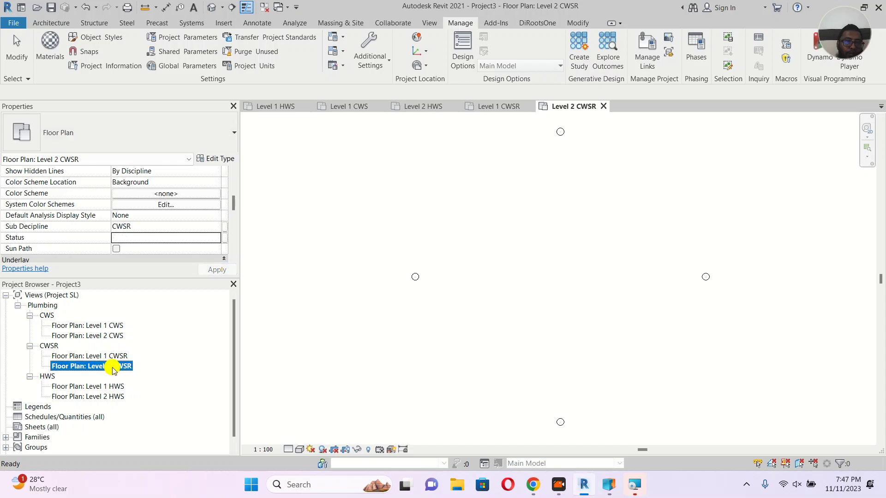
click(116, 327)
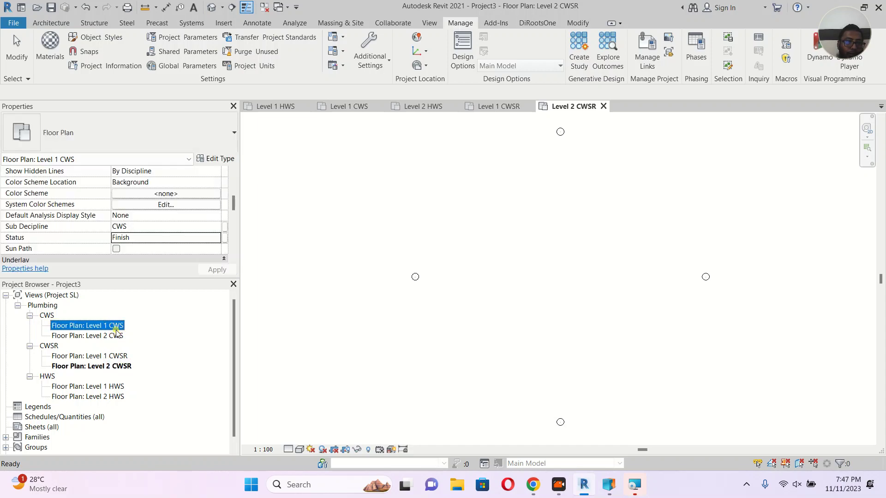
click(116, 329)
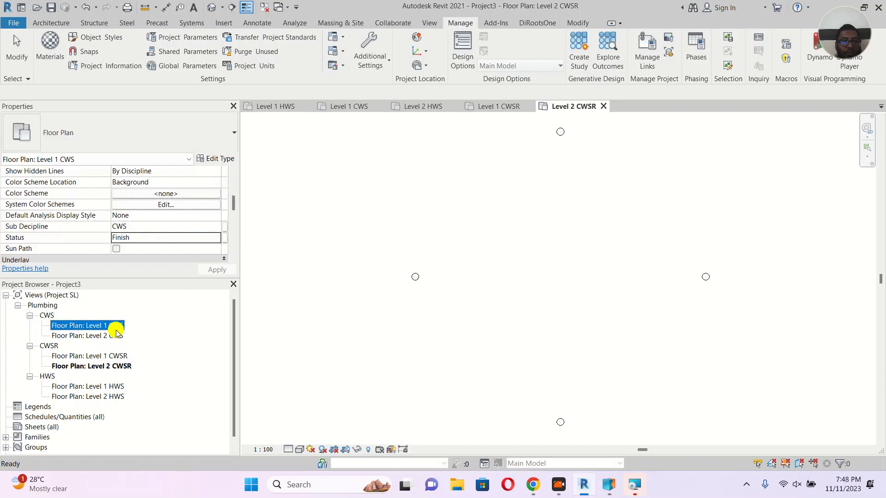
Set the Status of the Level 2 CWS floor plan to Ongoing and apply the change.
click(109, 337)
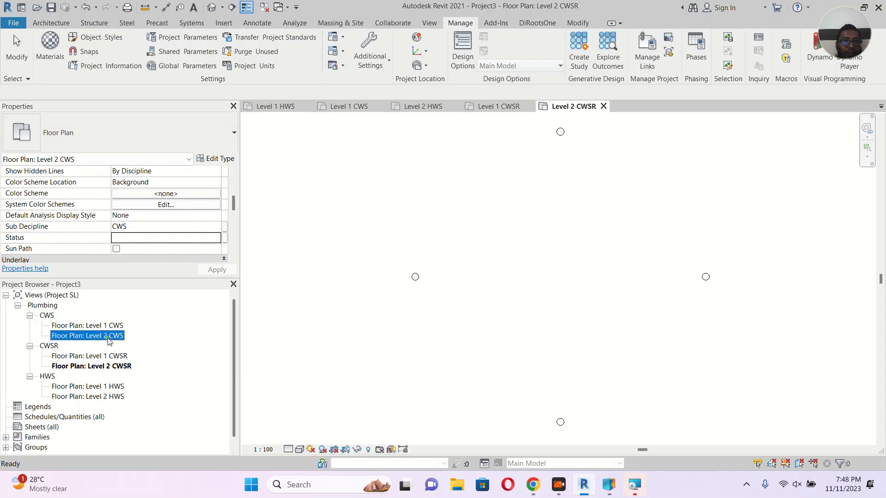
click(149, 237)
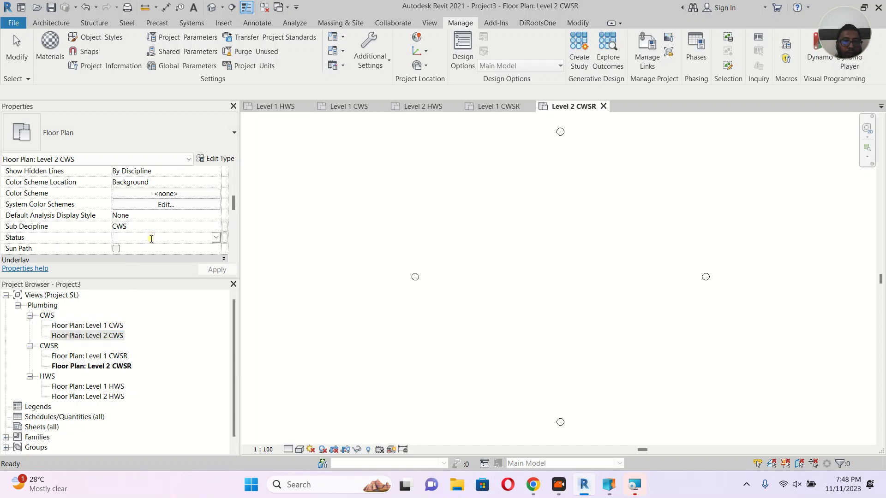
text(Ongoing)
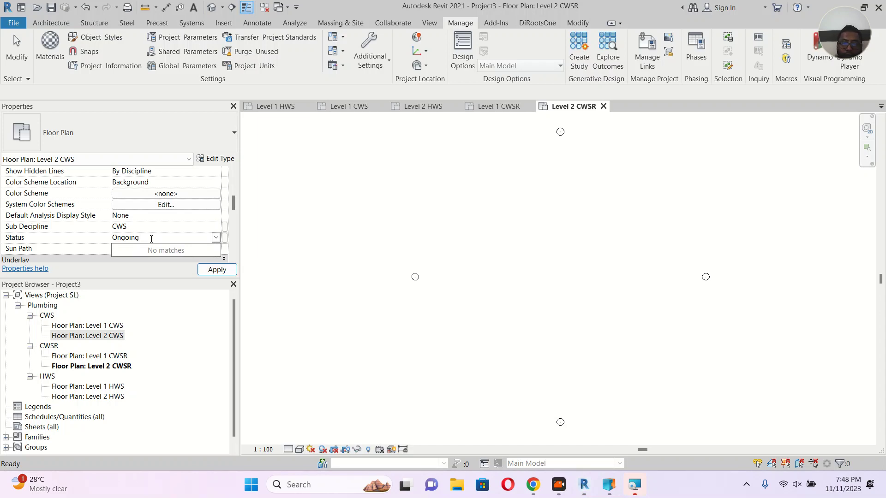
click(151, 238)
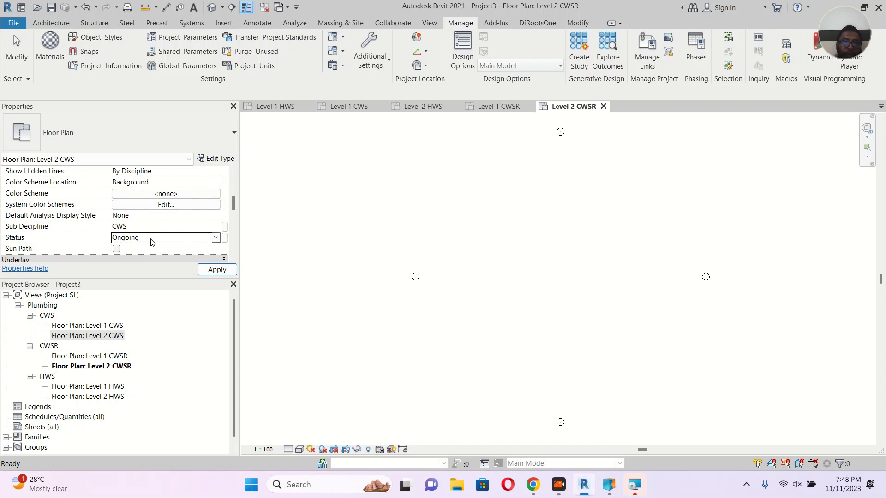
click(225, 269)
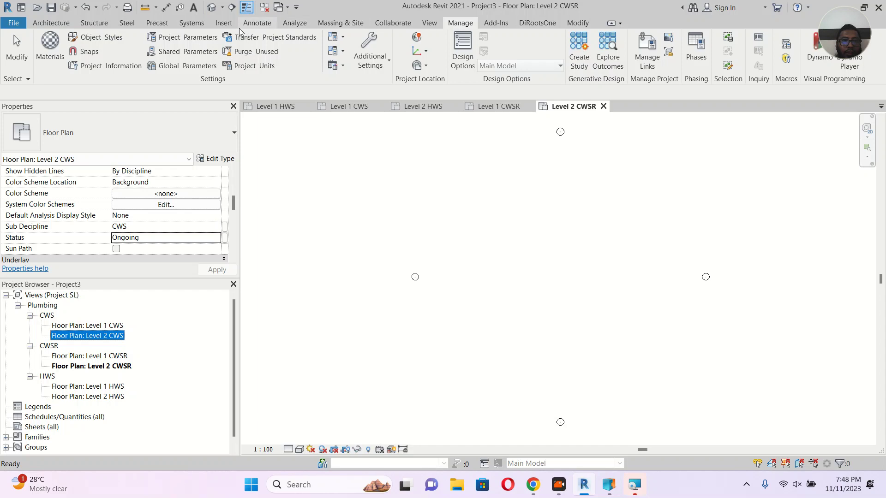
Edit the Project SL browser organization to group views by Status after Sub Decipline, and apply the scheme.
click(53, 296)
right_click(53, 296)
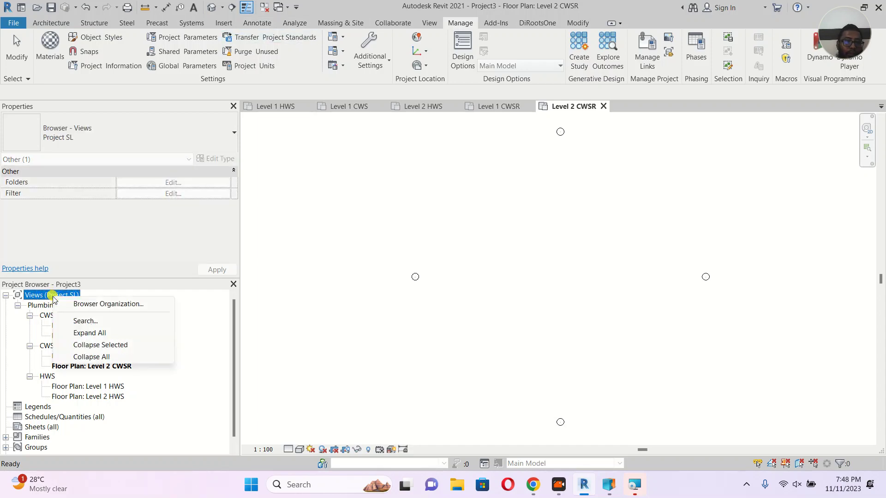
click(102, 303)
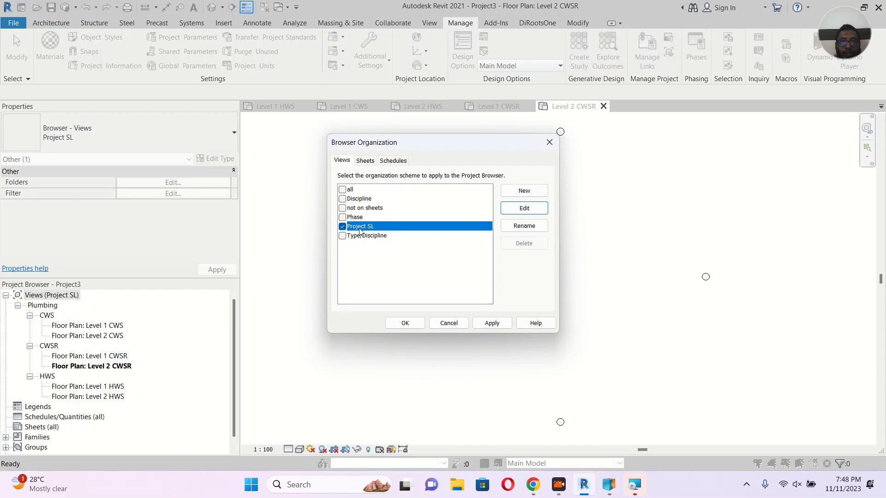
click(519, 206)
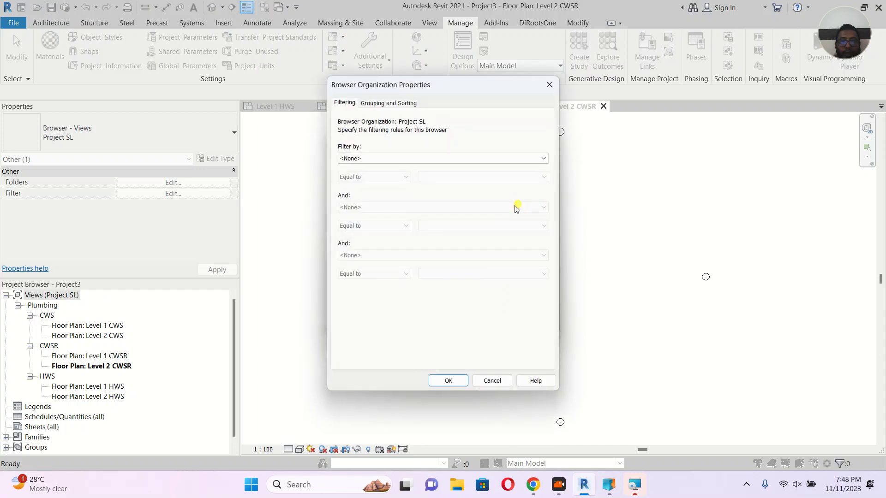
click(414, 104)
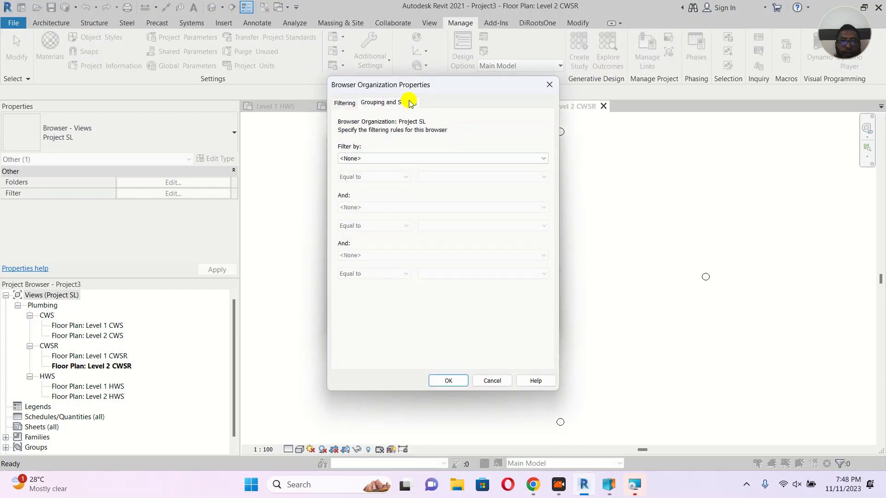
click(547, 212)
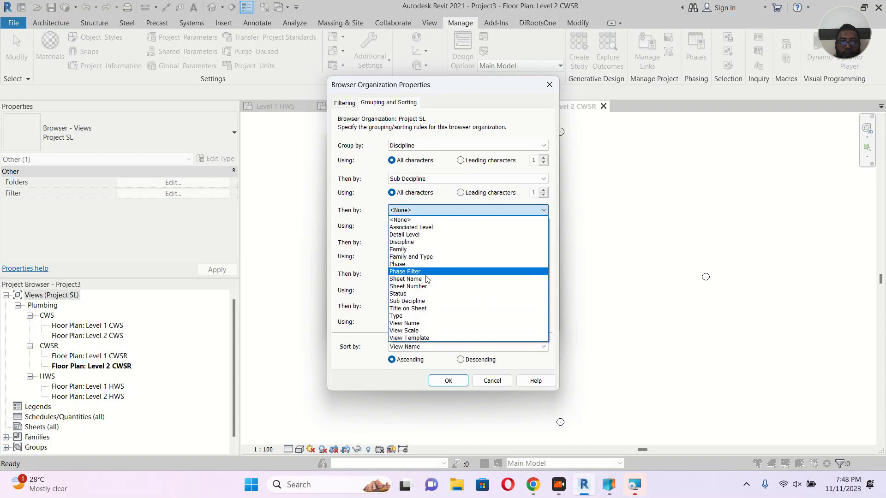
click(420, 294)
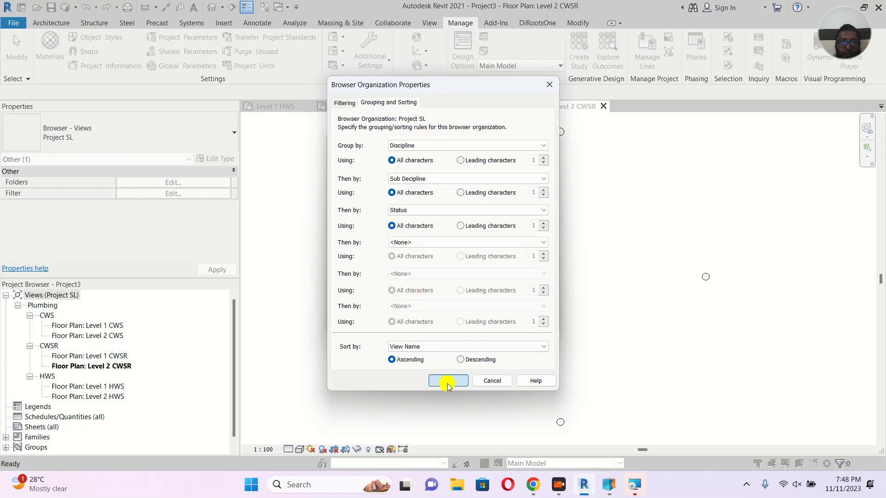
click(447, 382)
click(492, 324)
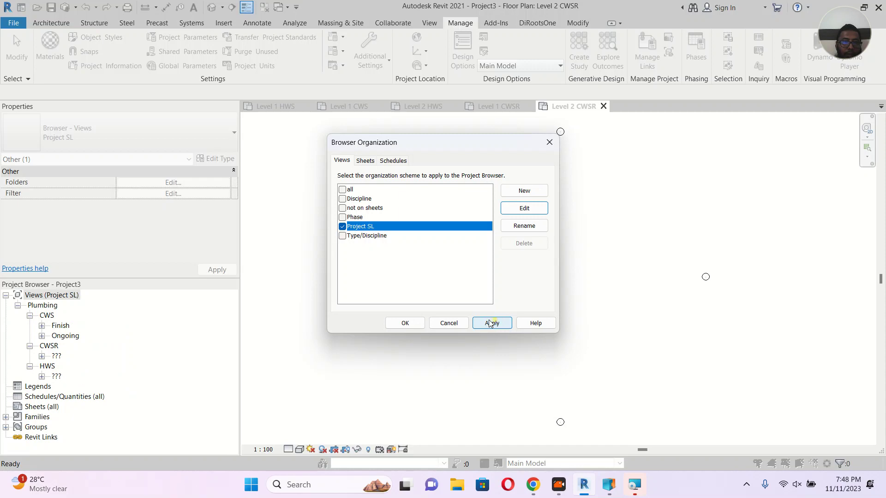
click(417, 327)
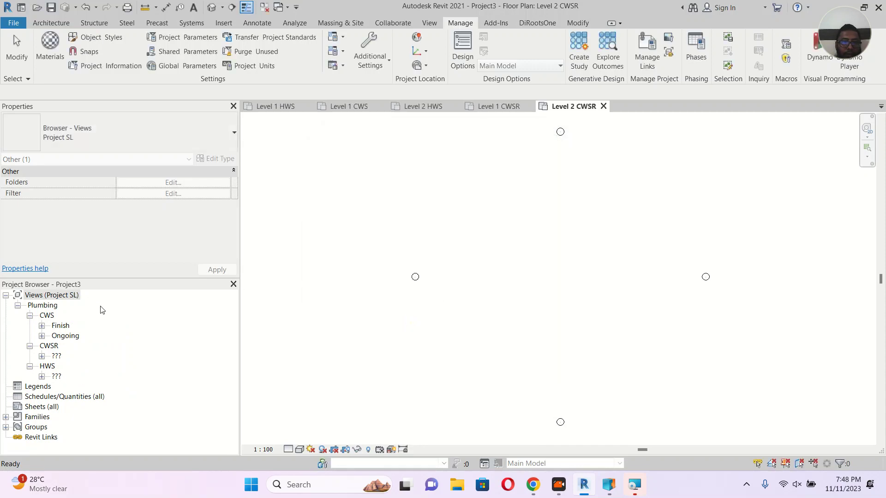
Expand the Finish and Ongoing groups under CWS, set the Status of the Level 2 CWS floor plan to Finish, and apply it.
click(42, 326)
click(42, 326)
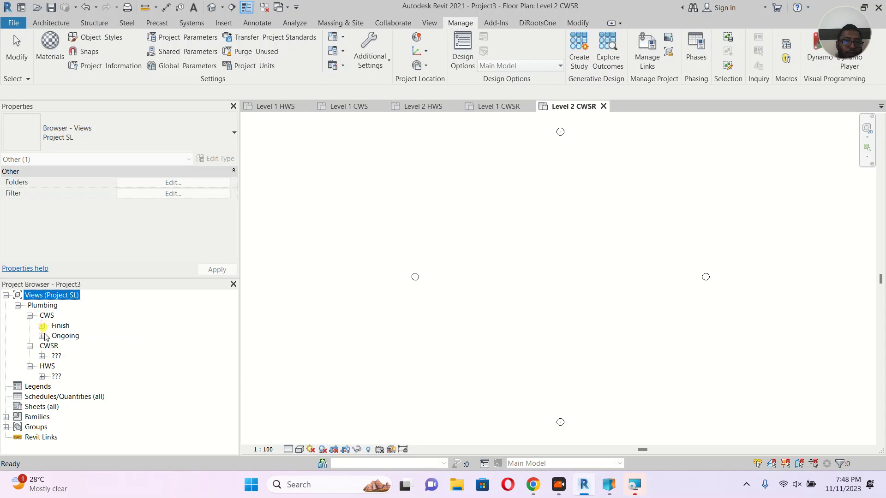
click(42, 336)
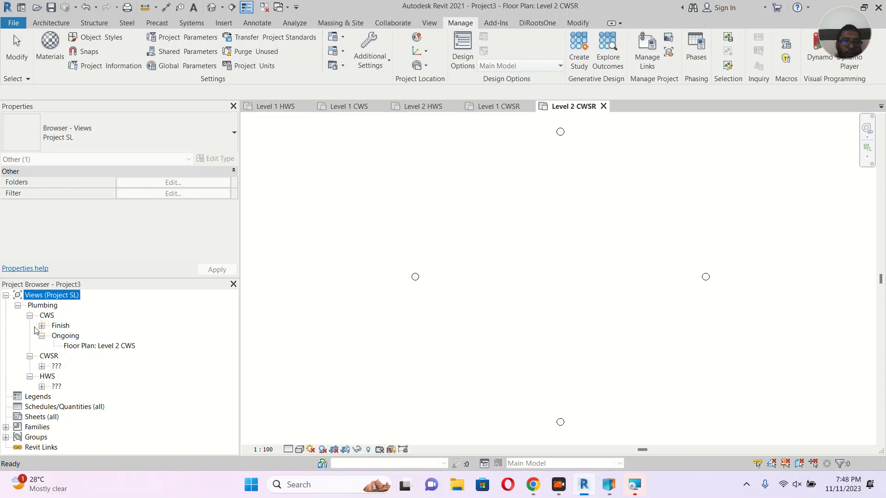
click(42, 327)
click(97, 356)
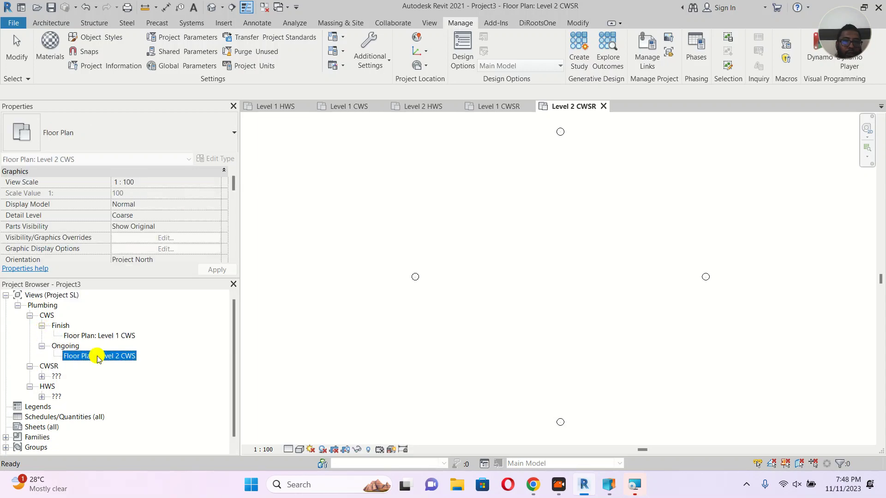
scroll(203, 240, down, 2)
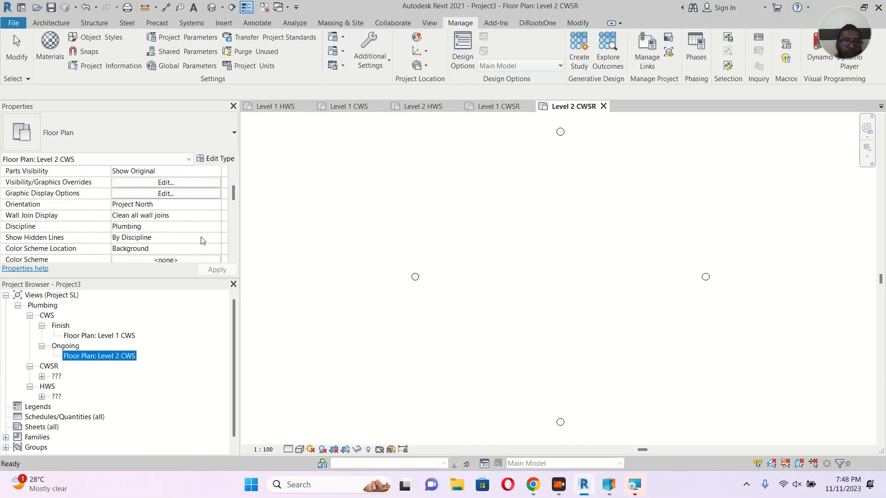
scroll(203, 241, down, 2)
click(215, 237)
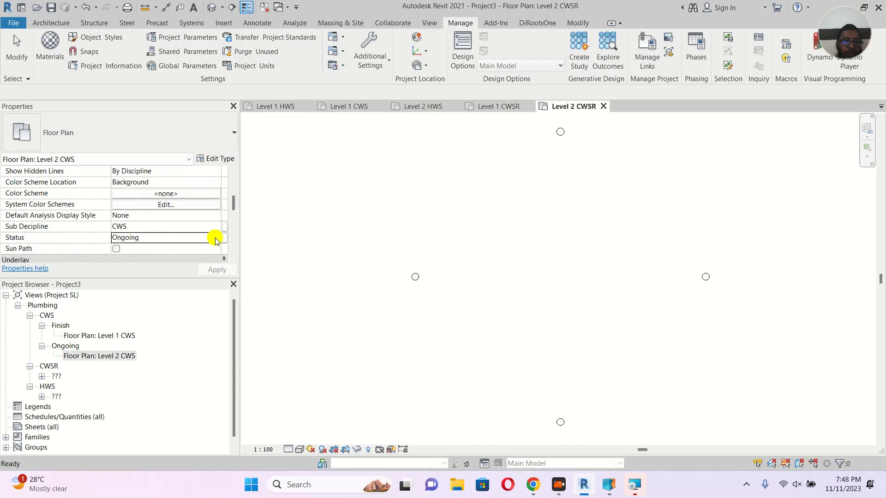
click(153, 251)
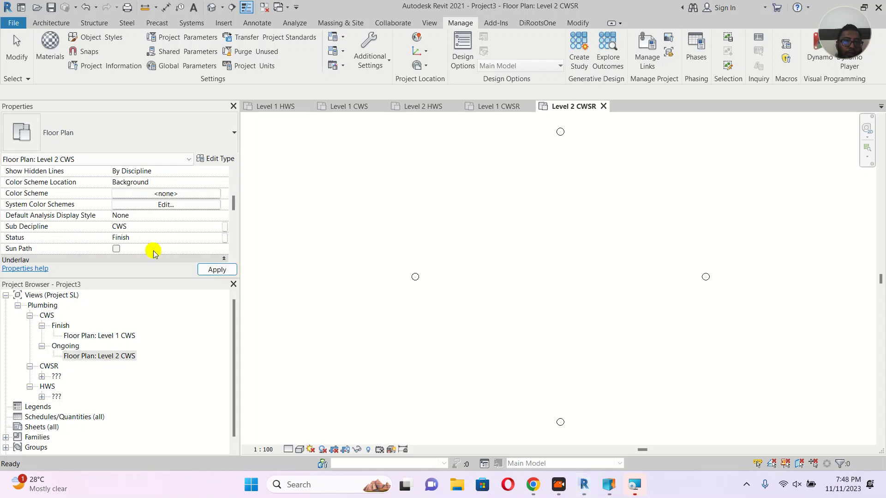
click(216, 270)
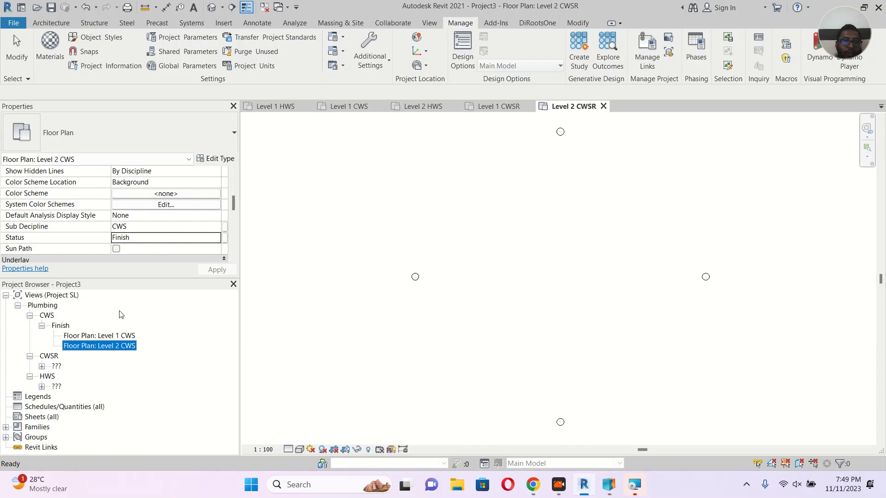
Set the Status of both the Level 1 CWSR and Level 2 CWSR floor plans to Ongoing.
click(42, 367)
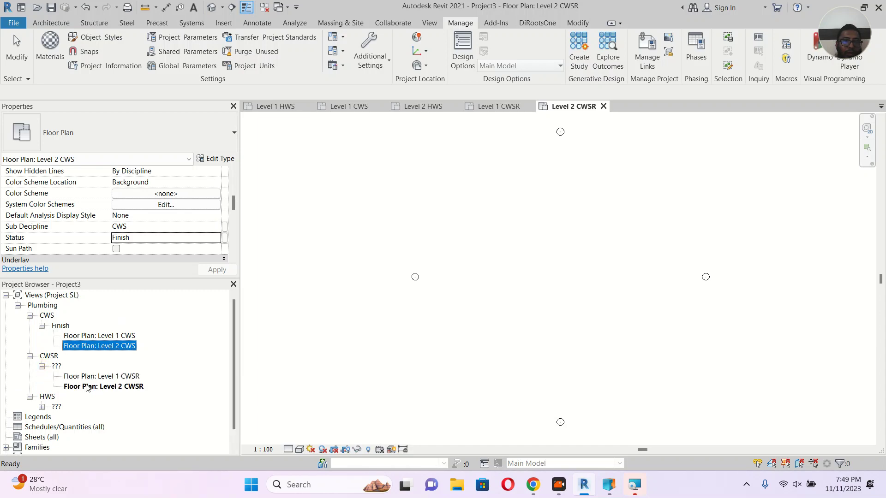
click(98, 377)
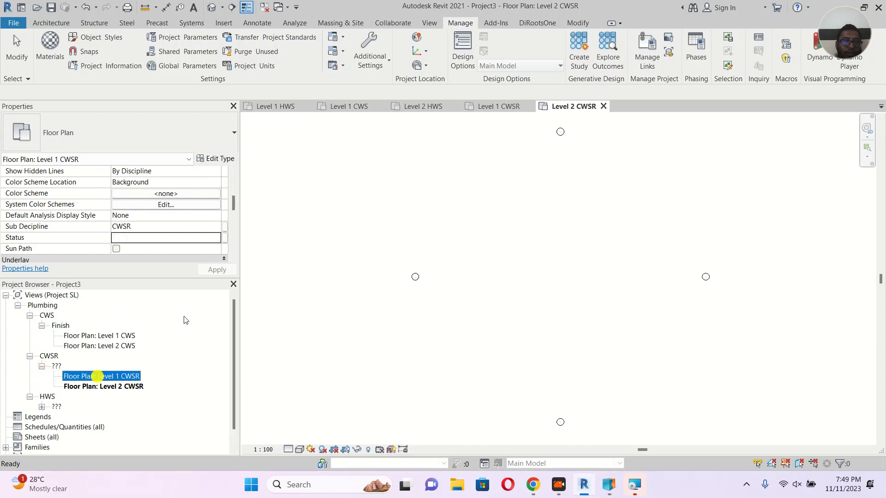
click(217, 241)
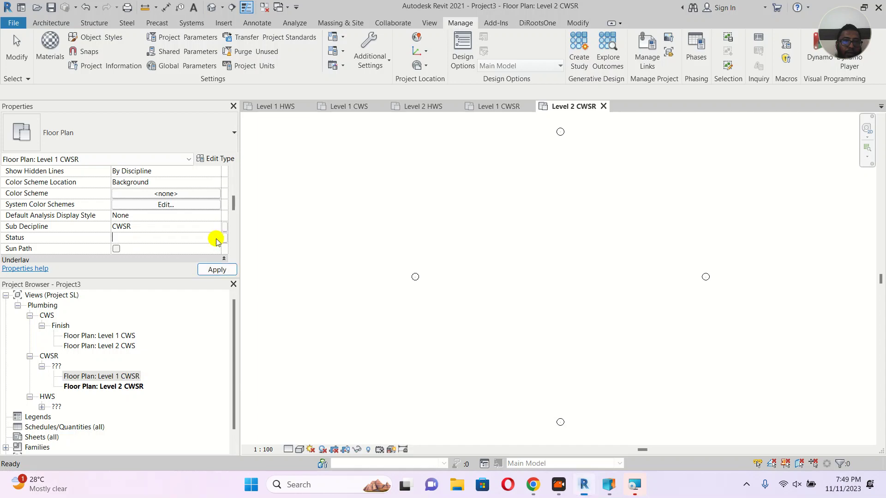
click(216, 239)
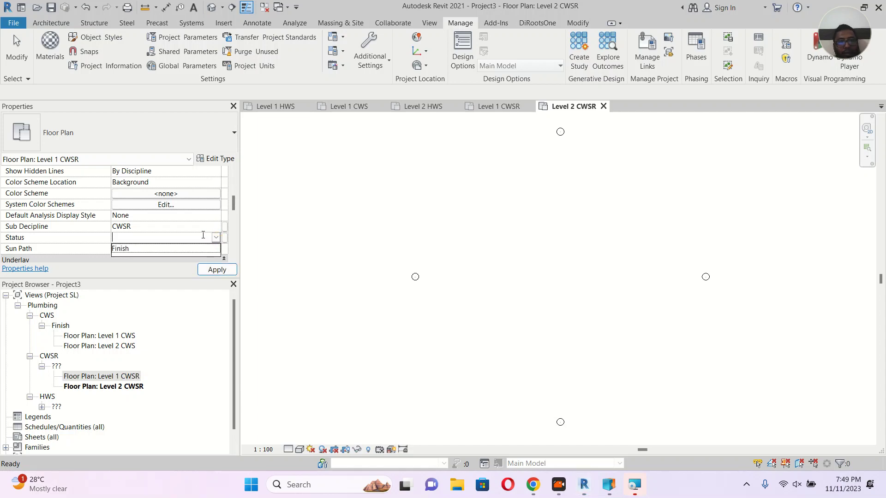
text(Ongoing)
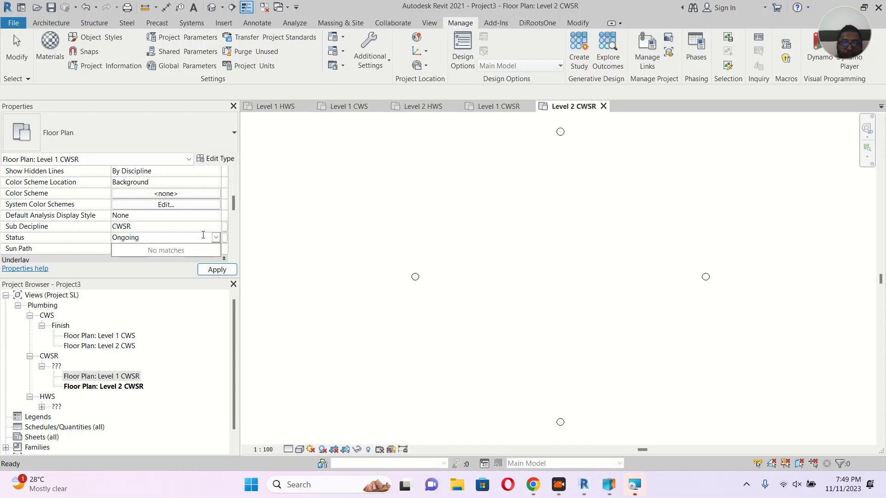
key(Return)
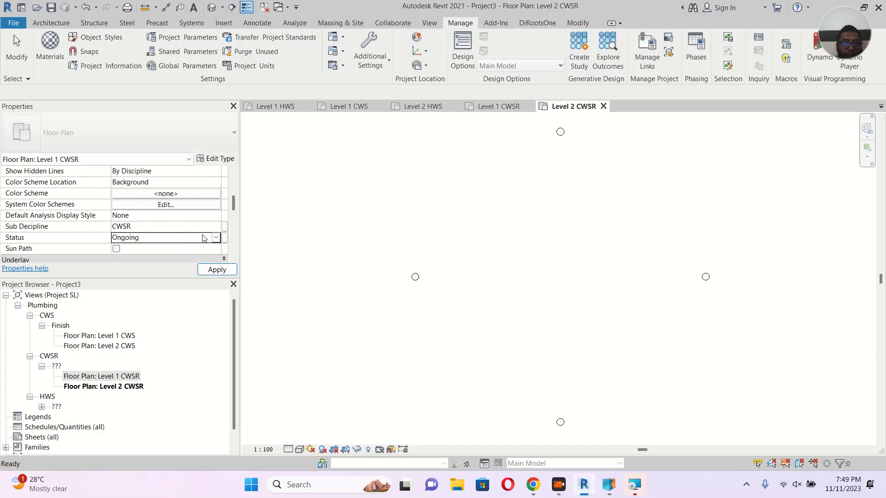
click(114, 376)
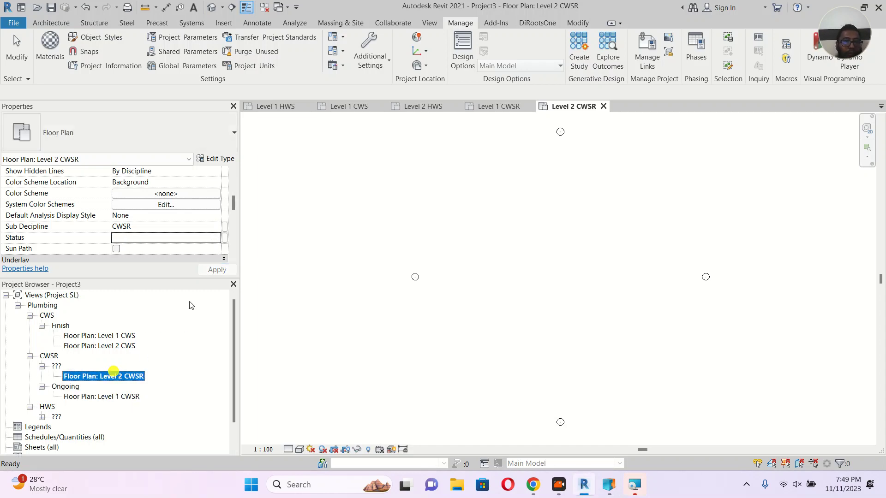
click(215, 238)
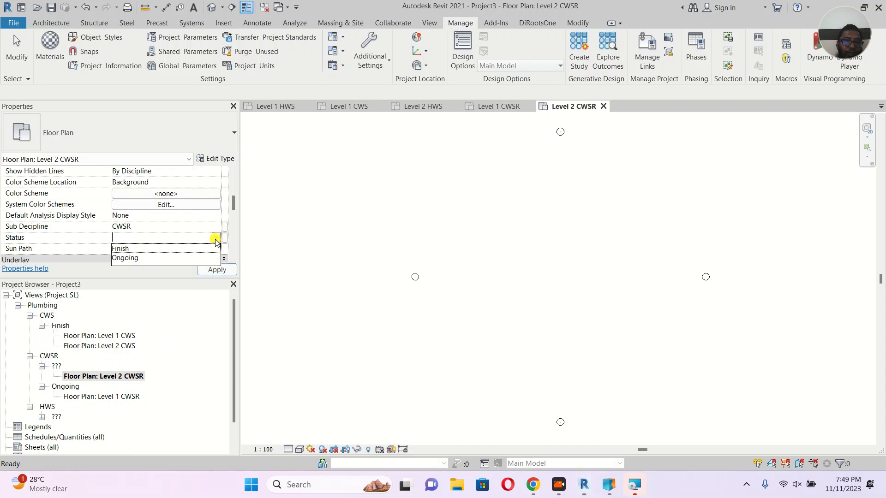
click(177, 259)
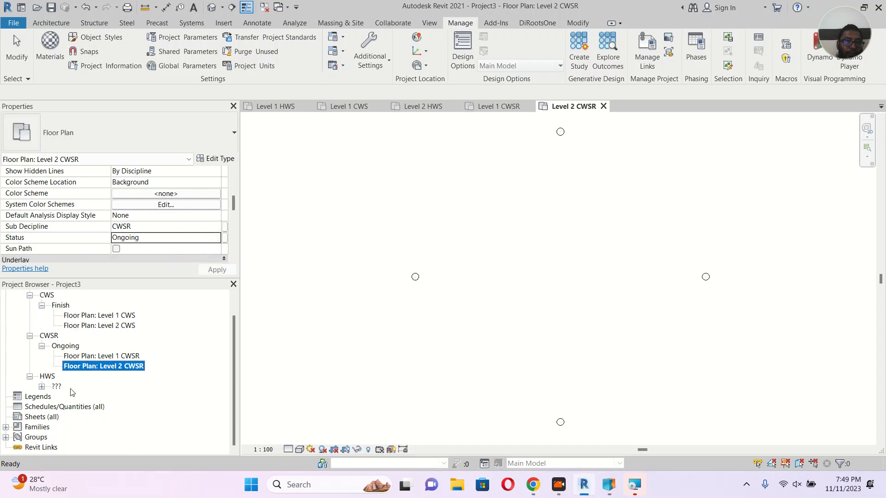
Set the Status of the Level 1 HWS floor plan to Finish and of Level 2 HWS to Ongoing, and apply the changes.
click(42, 388)
click(65, 397)
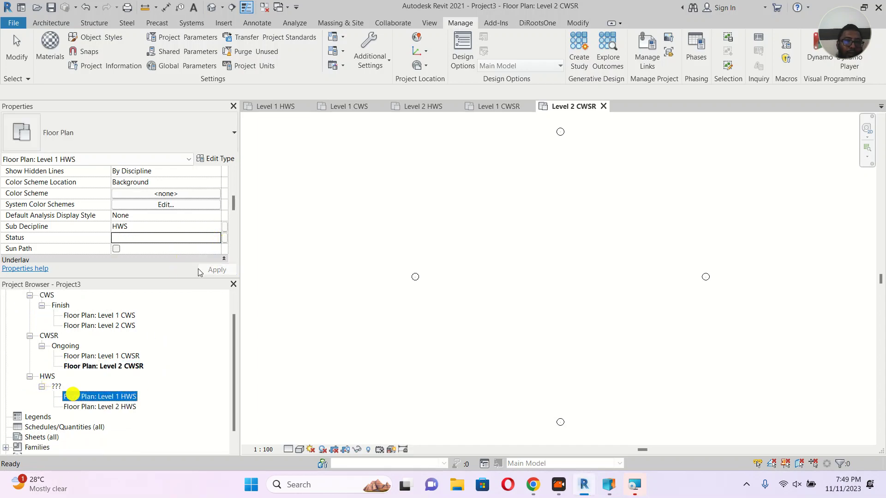
click(216, 238)
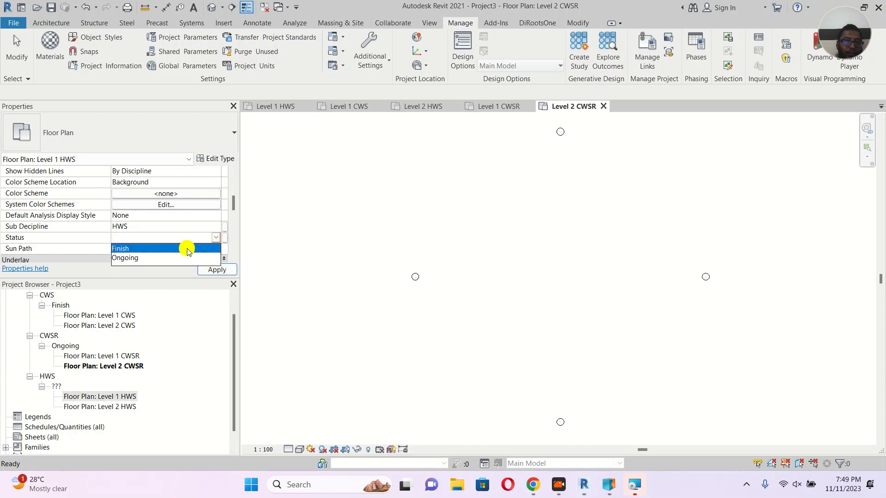
click(186, 249)
click(87, 397)
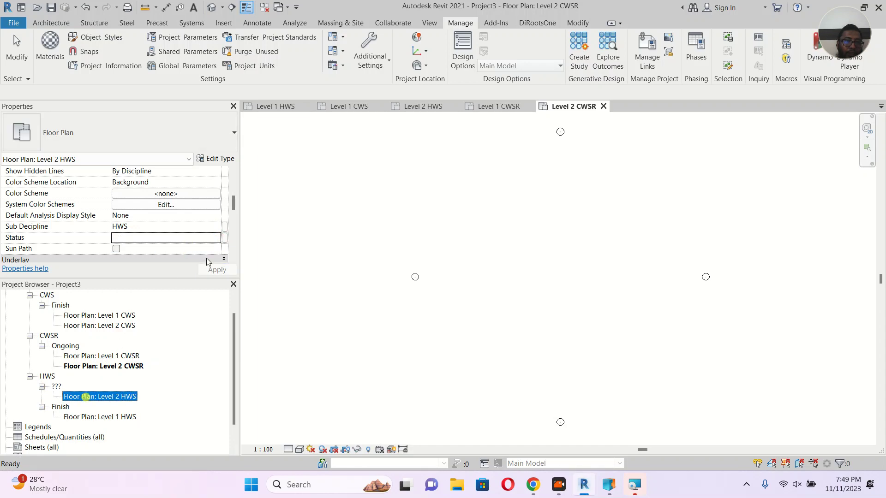
click(216, 239)
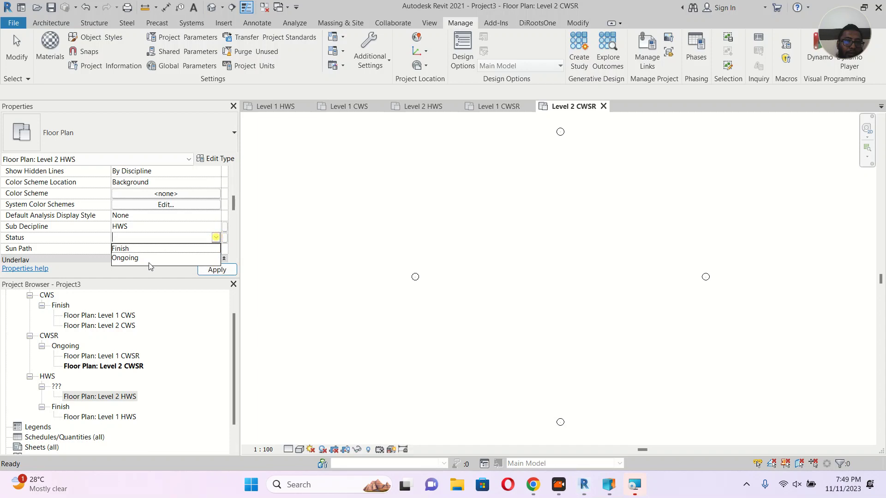
click(149, 258)
click(217, 270)
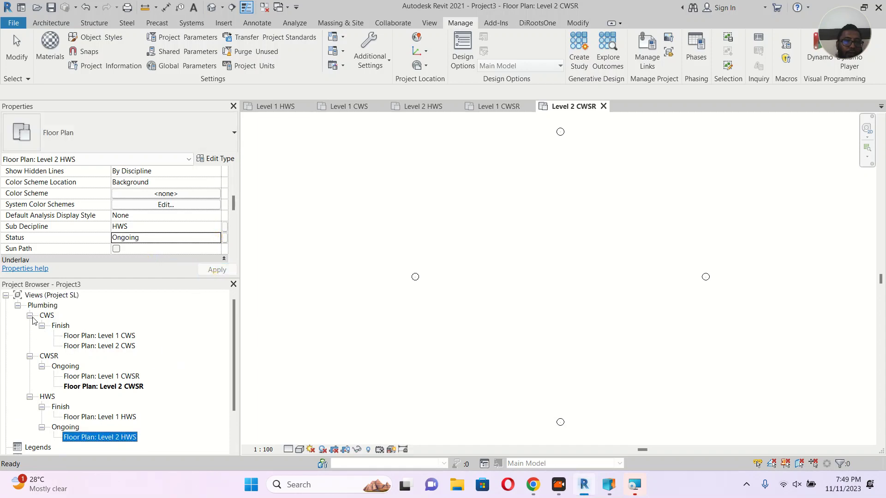
Collapse the Status groups, the CWS, CWSR and HWS groups, and the Plumbing group in the project browser.
click(42, 326)
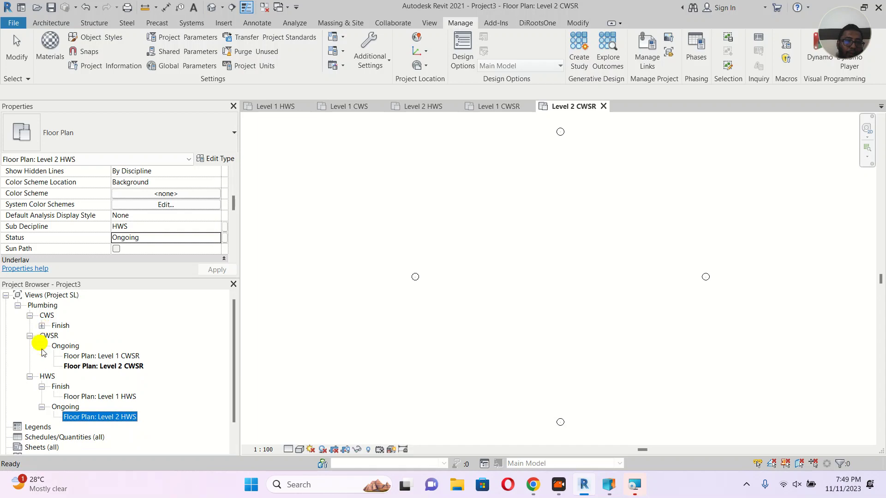
click(41, 346)
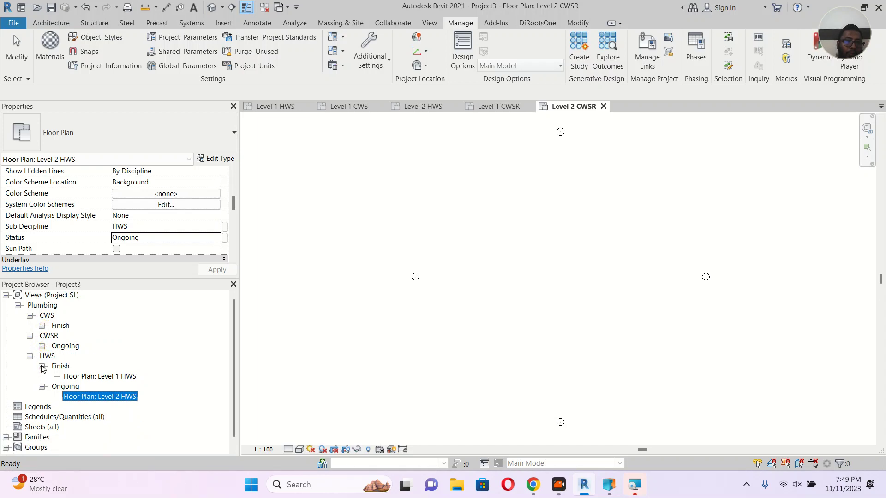
click(41, 366)
click(43, 377)
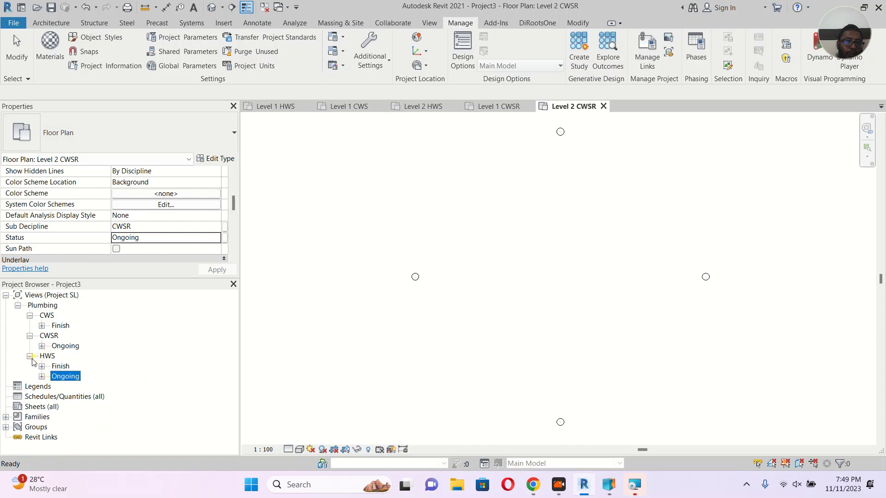
click(30, 356)
click(30, 336)
click(30, 316)
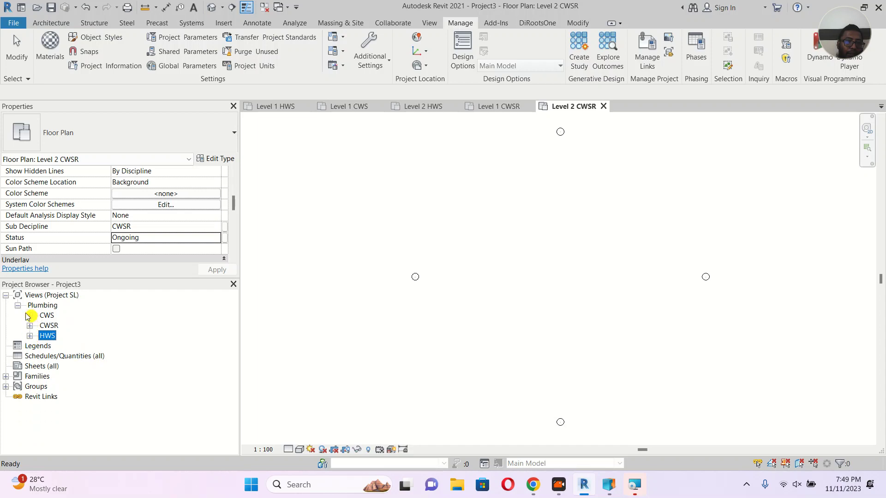
click(18, 306)
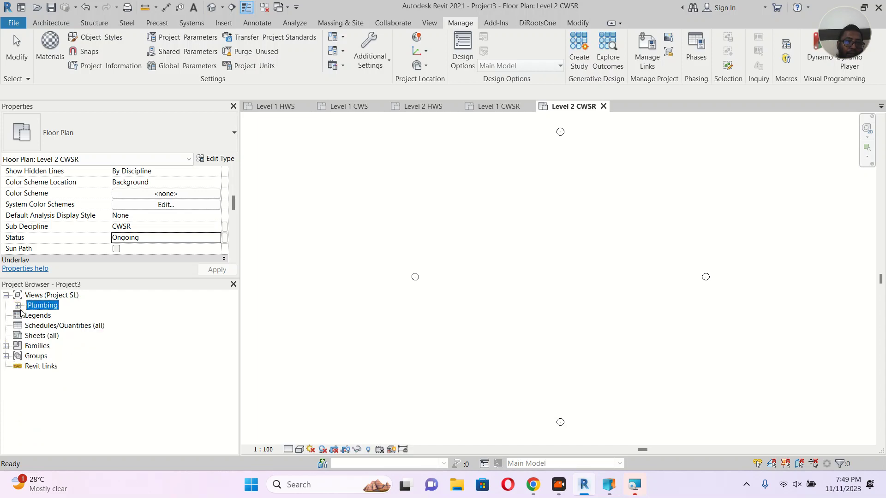
Expand Plumbing down through CWS, CWSR and HWS to examine how the floor plans are grouped by Status.
click(18, 306)
click(30, 316)
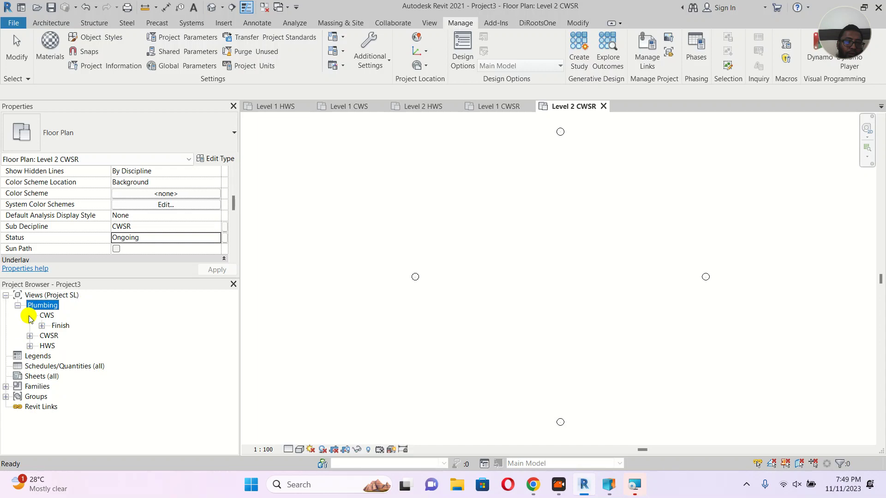
click(41, 326)
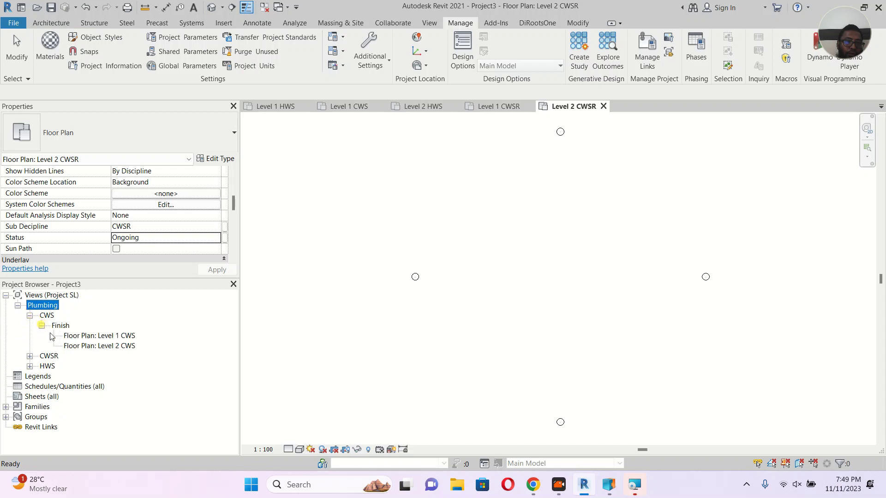
click(30, 356)
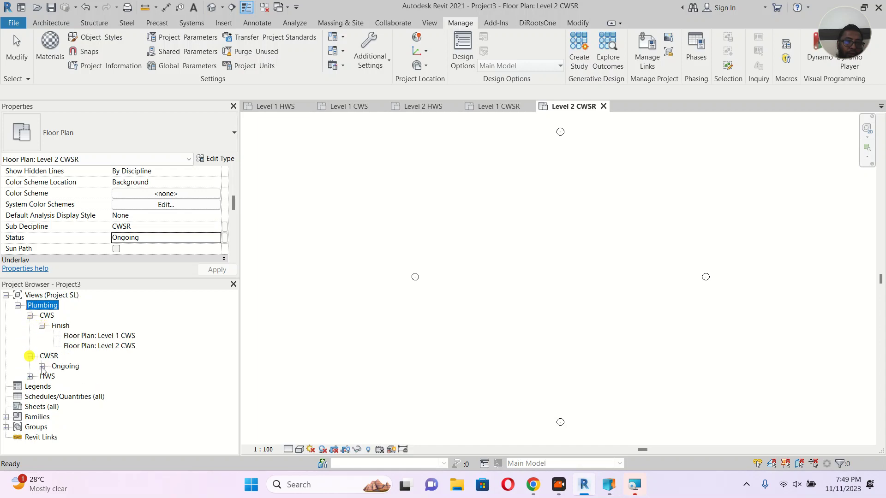
click(41, 367)
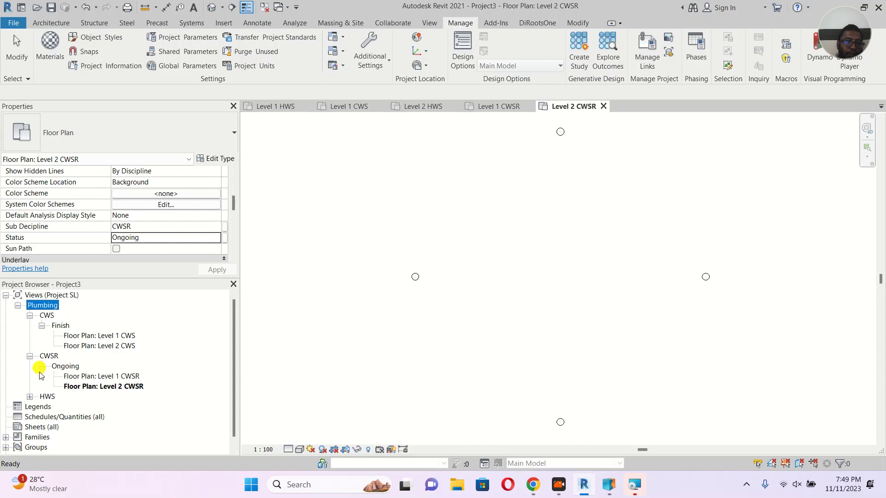
click(29, 397)
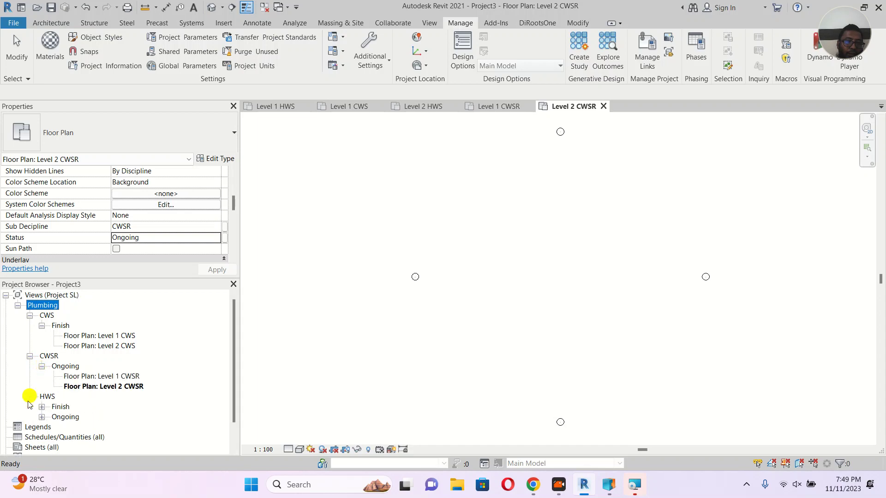
click(42, 407)
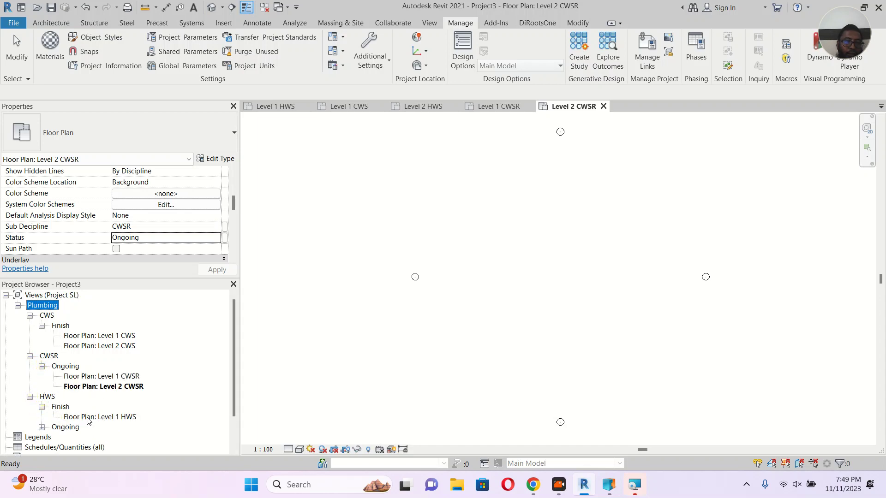
click(42, 427)
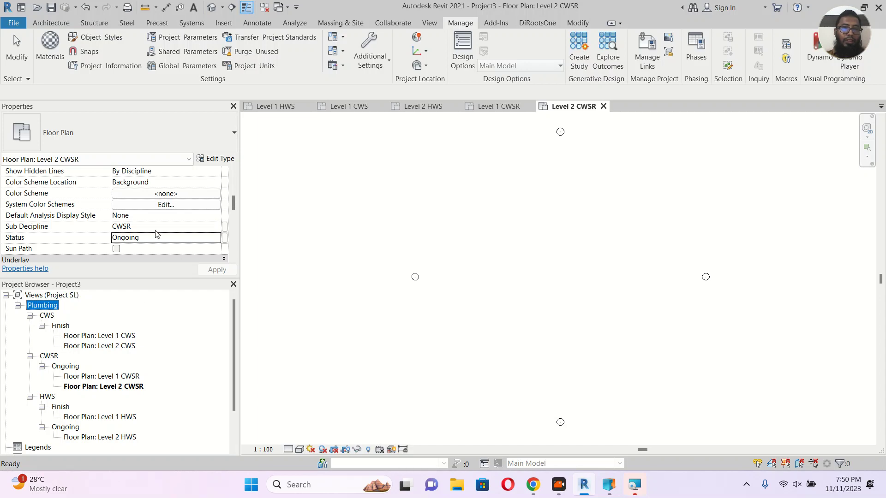
scroll(155, 236, up, 3)
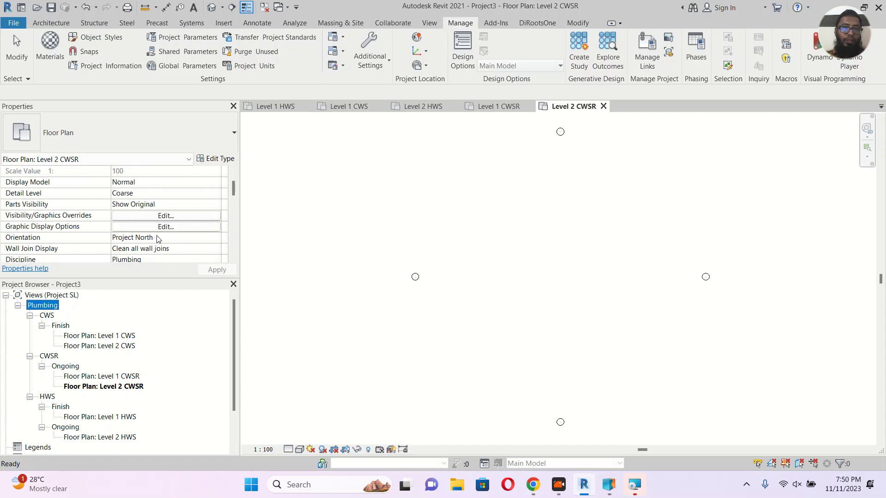
scroll(159, 239, down, 2)
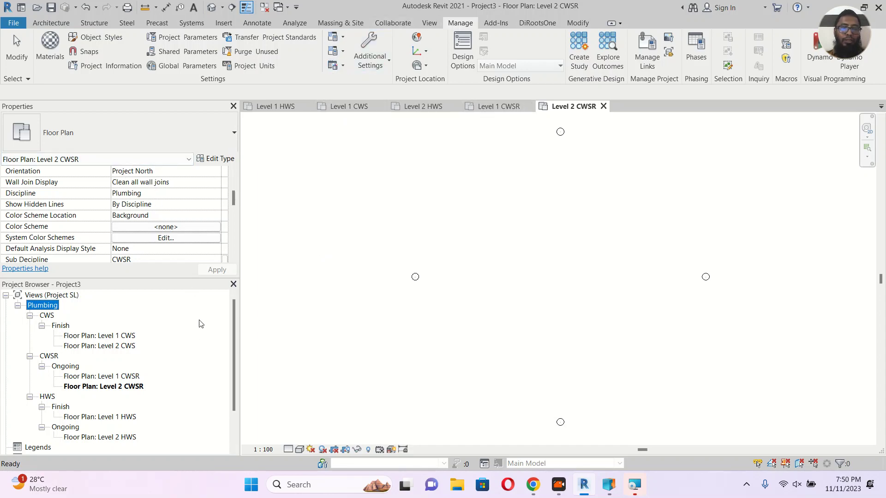
click(544, 249)
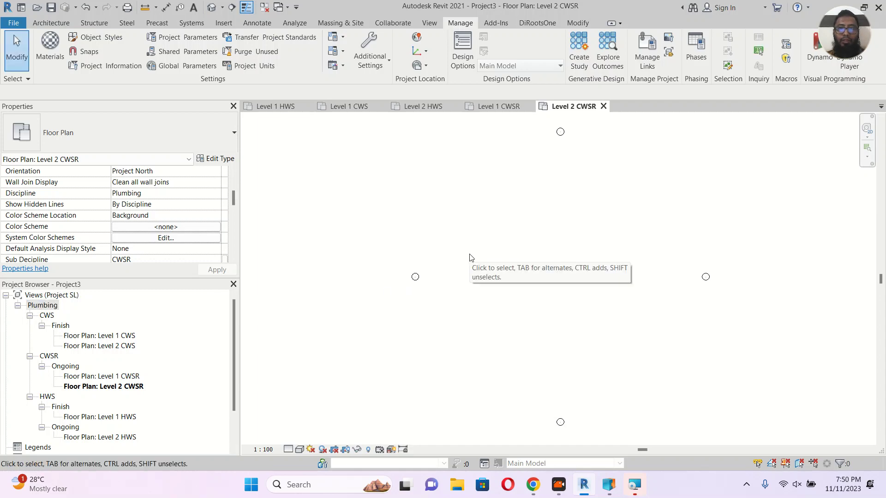